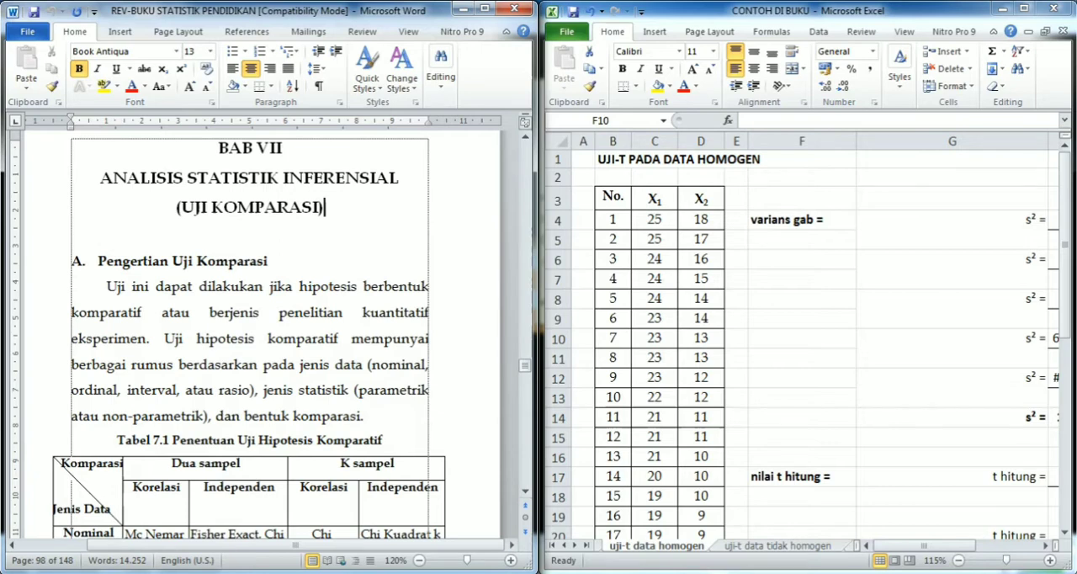
- Switch to the sticky note and highlight its research title for reading
drag(106, 286, 147, 338)
click(350, 390)
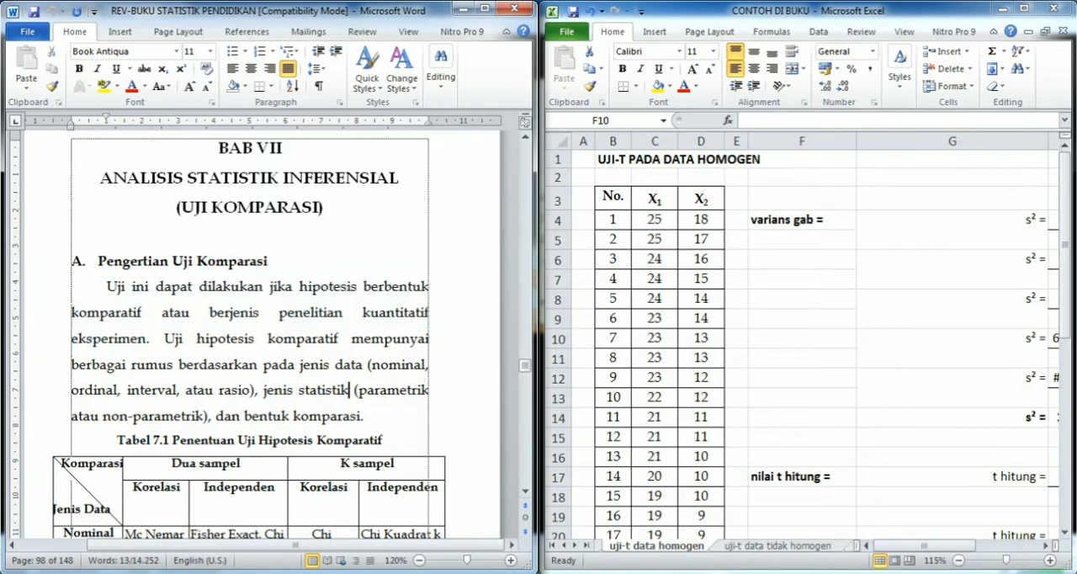
key(alt+Tab)
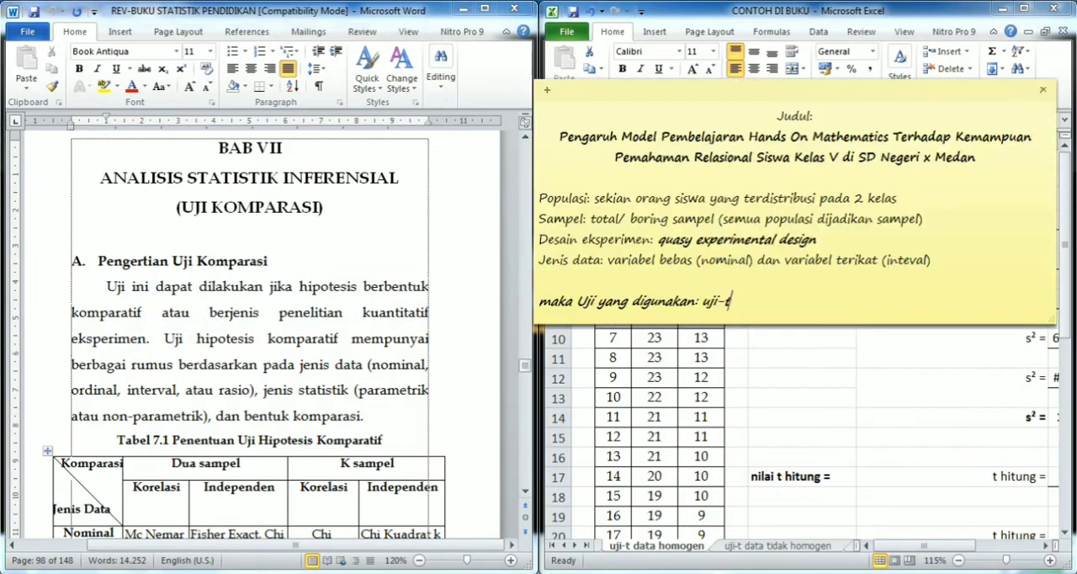
drag(797, 177, 540, 199)
drag(567, 136, 797, 177)
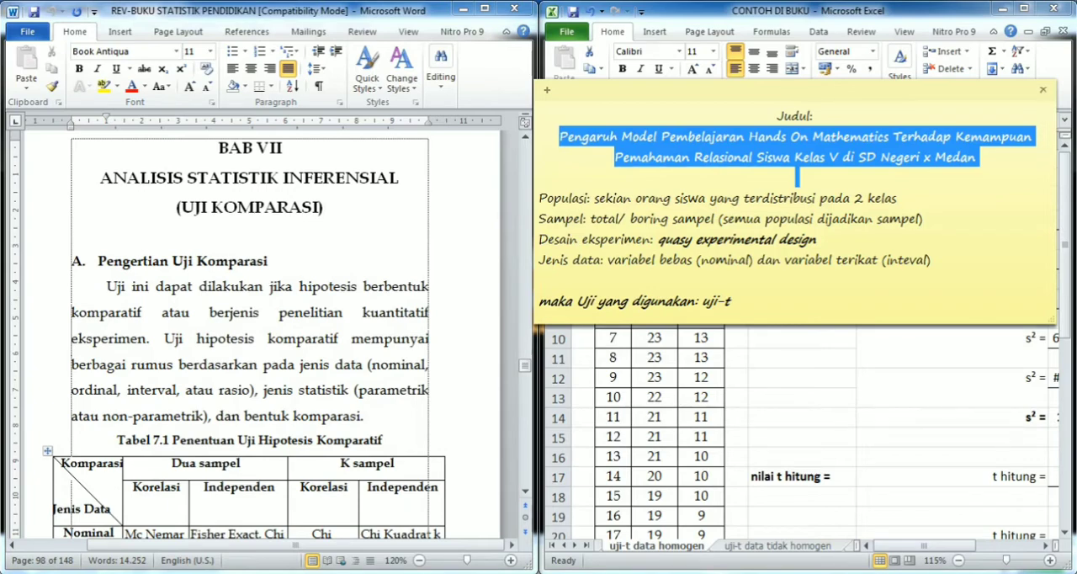
- Examine the introduction to comparative tests and Table 7.1 on choosing a comparative hypothesis test in the document
scroll(252, 337, down, 3)
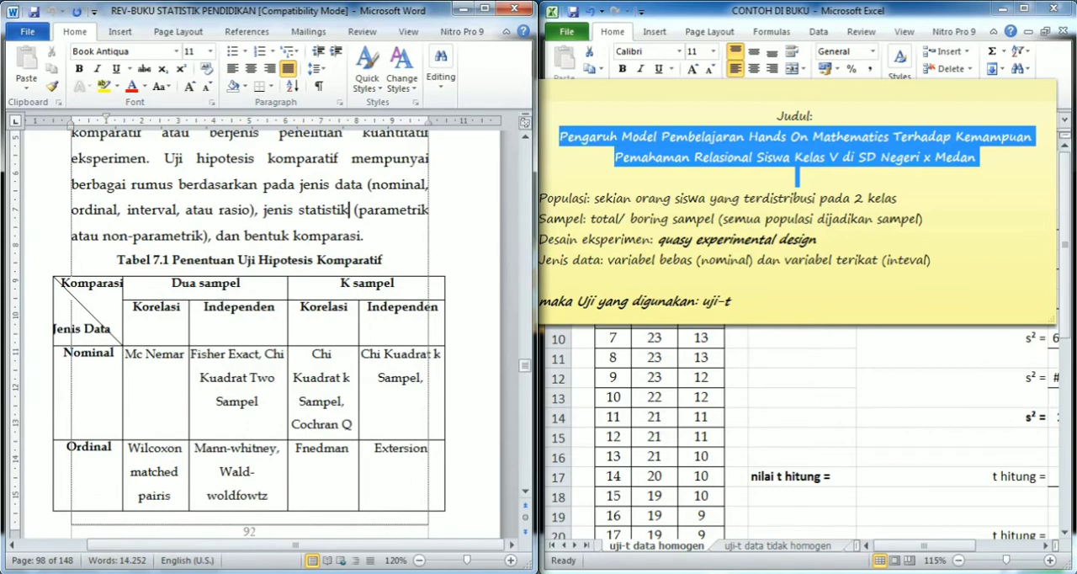
drag(312, 185, 360, 237)
click(361, 237)
scroll(265, 353, up, 5)
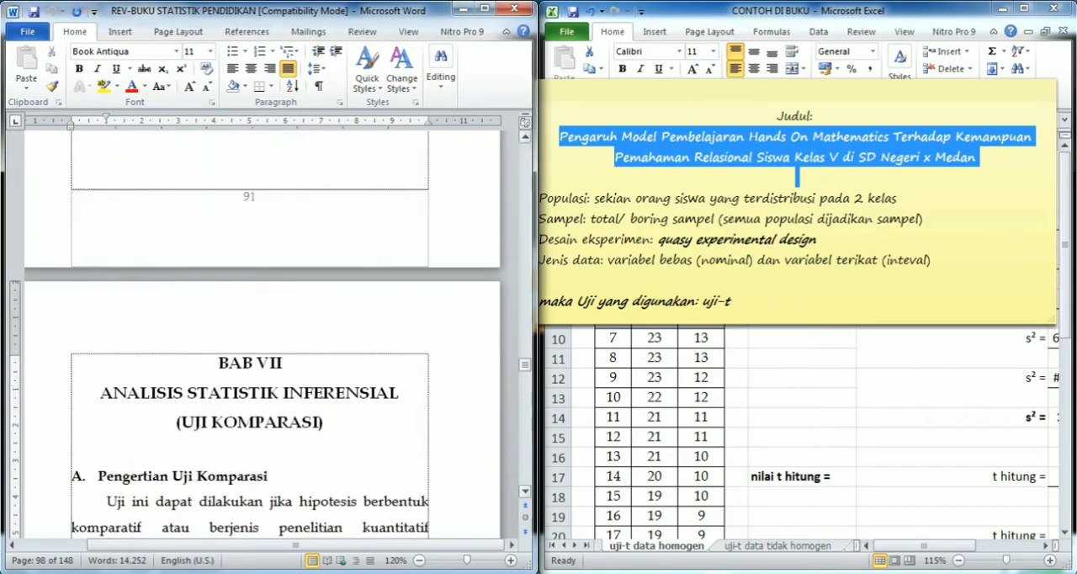
scroll(294, 245, down, 9)
scroll(293, 245, up, 1)
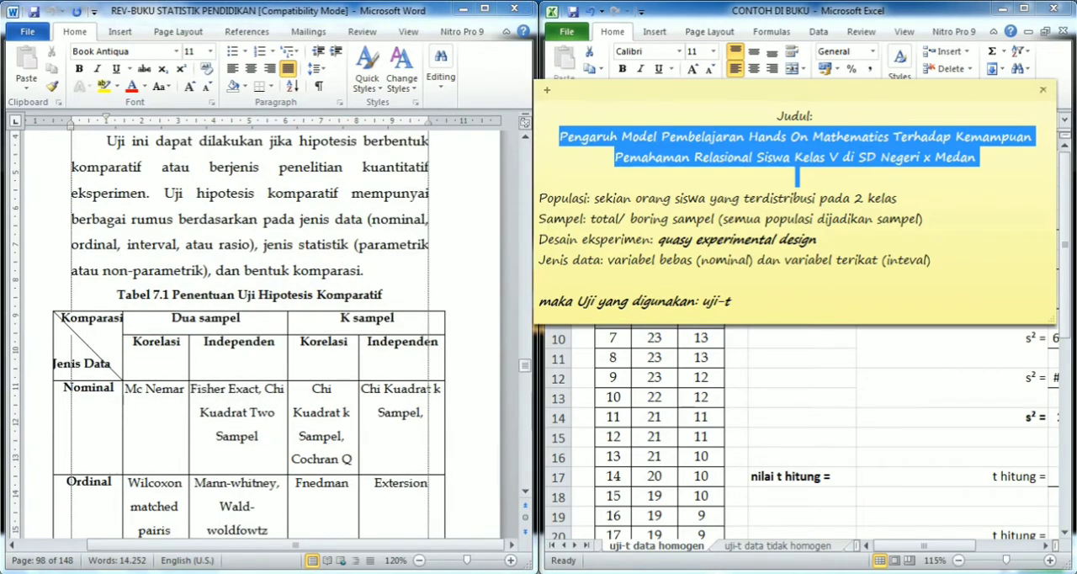
click(293, 244)
click(120, 318)
click(118, 295)
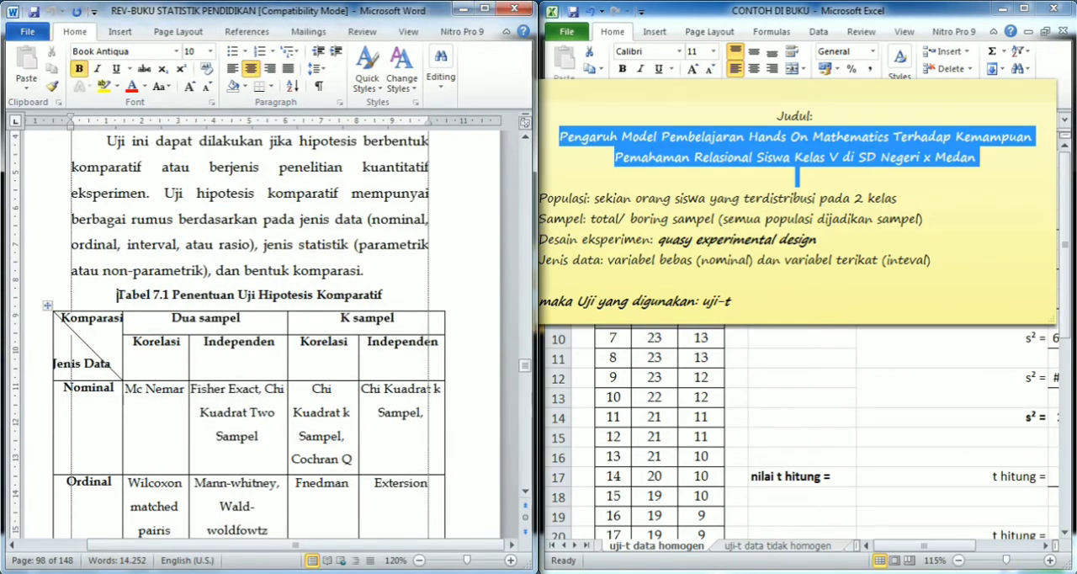
click(48, 306)
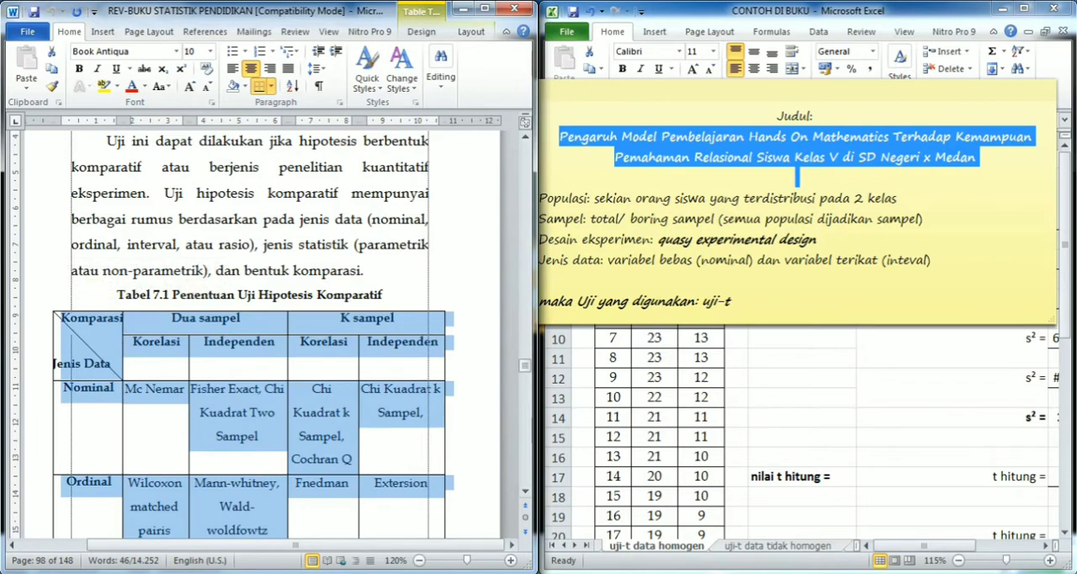
- Bold "2 kelas" in the Populasi line of the sticky note
click(548, 199)
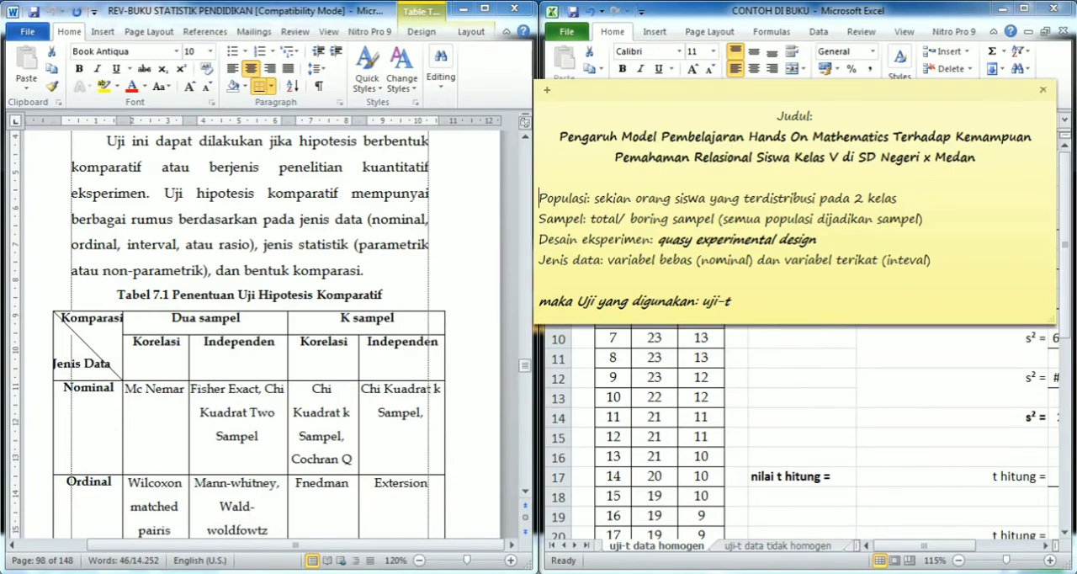
drag(540, 199, 852, 198)
key(ctrl+b)
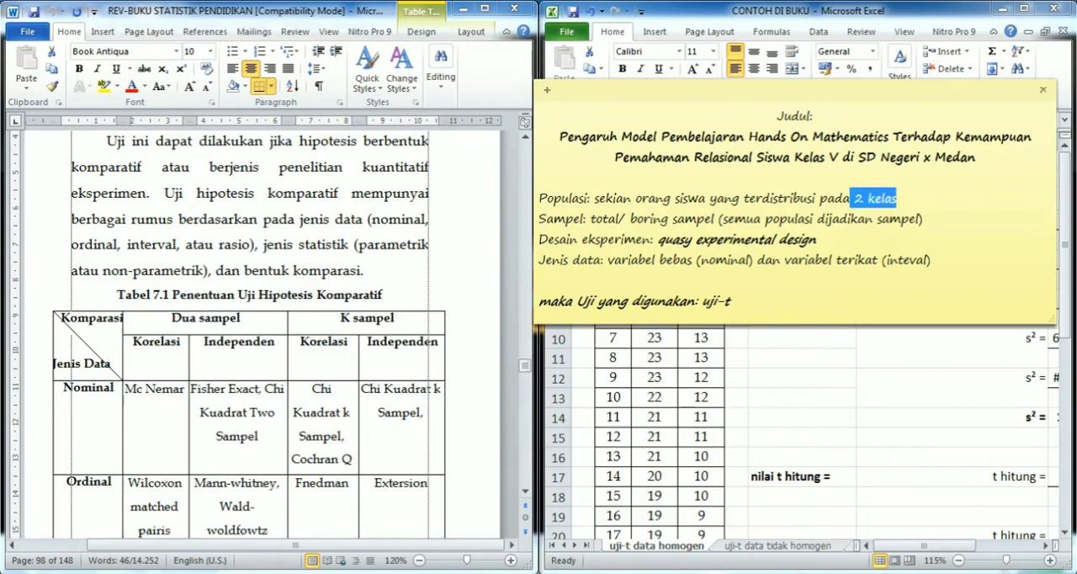
- Bold the phrase "semua populasi dijadikan sampel" inside the parentheses of the note's Sampel line
click(924, 219)
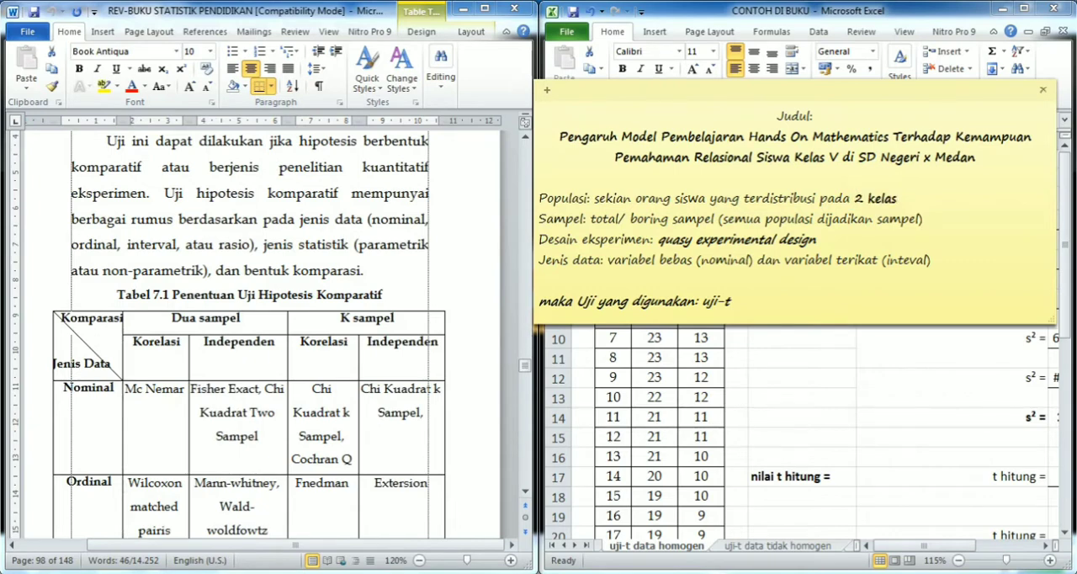
click(590, 219)
drag(590, 219, 910, 219)
click(723, 219)
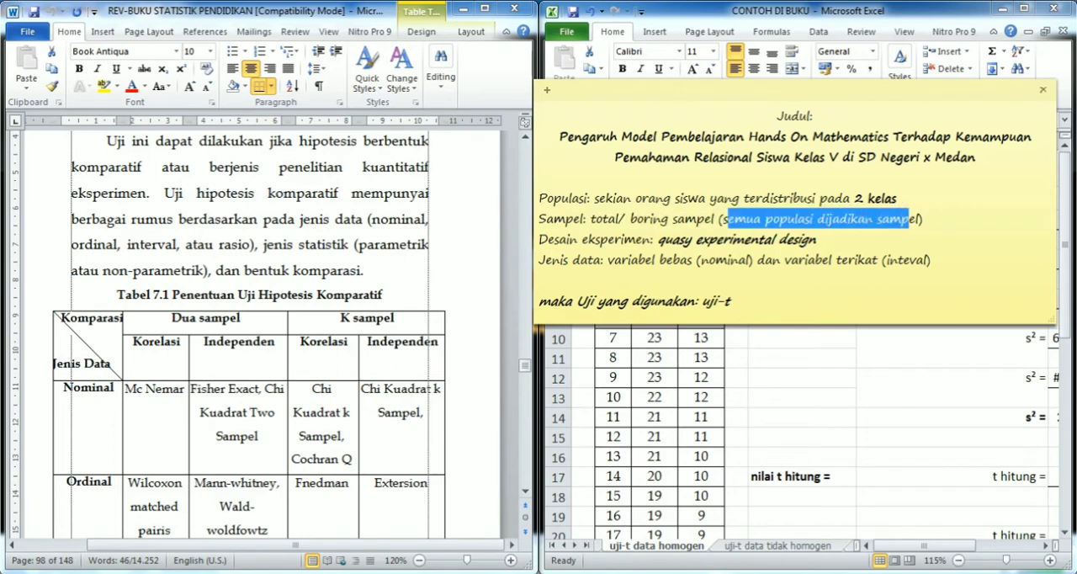
click(722, 219)
drag(723, 219, 918, 219)
key(ctrl+b)
- Append "sehingga sampel berjumlah sekian orang siswa yang terdistribusi pada 2 kelas" to the Sampel line
key(Right)
key(Right)
text(s)
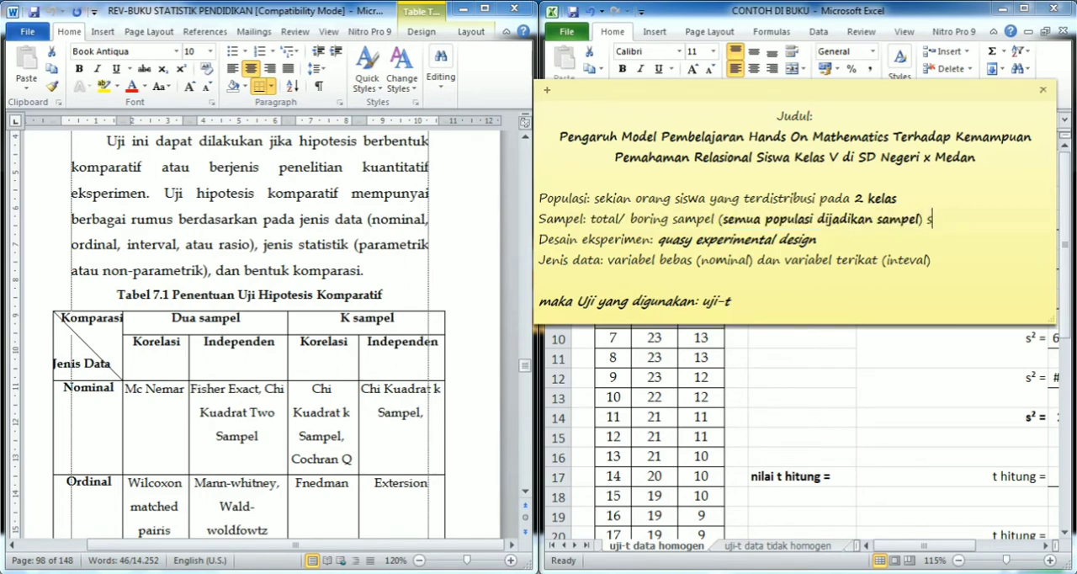
text(ehingga samp)
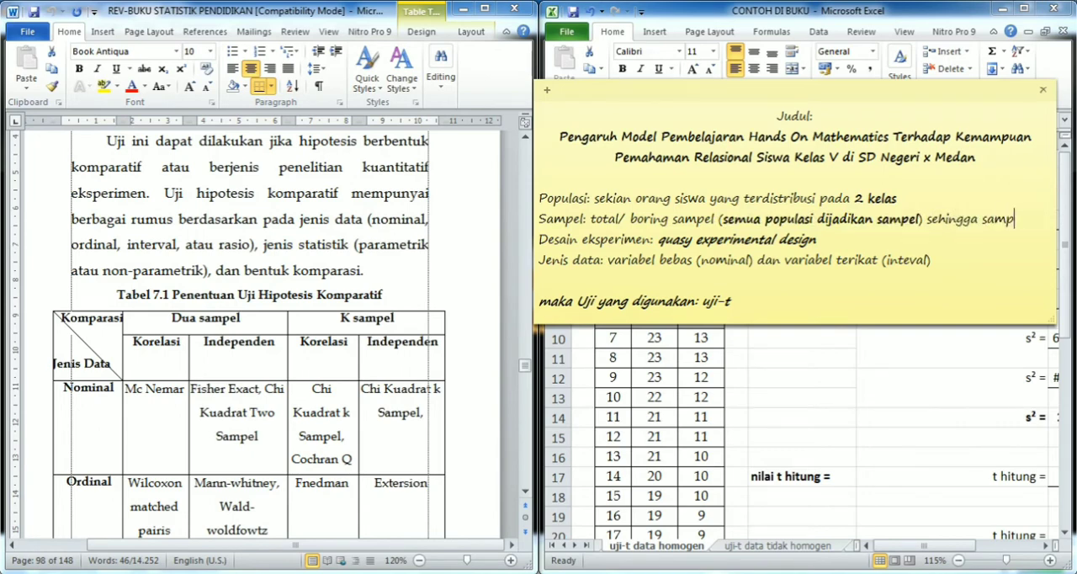
text(el juga terd)
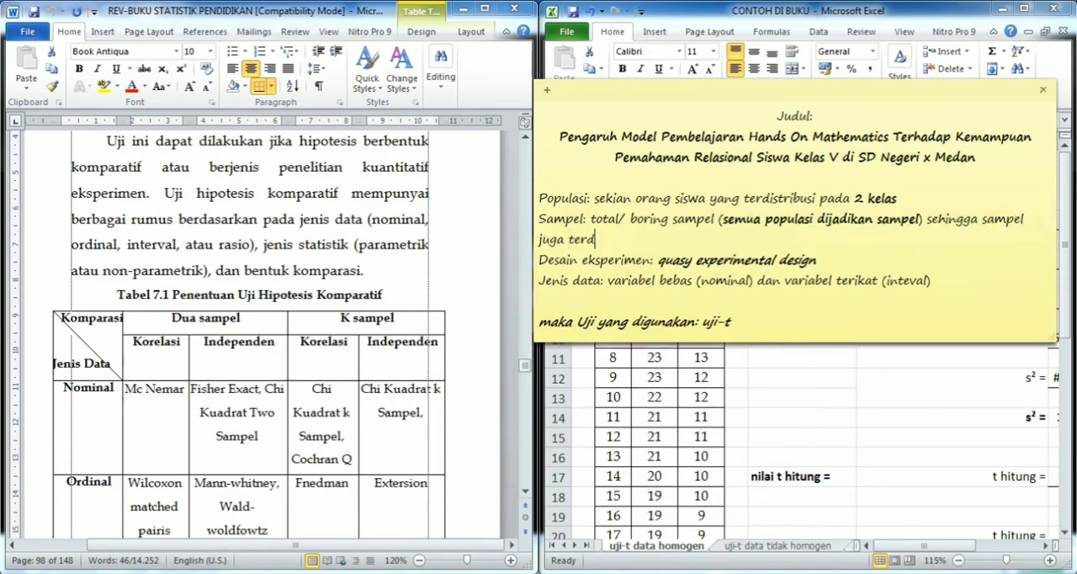
key(BackSpace)
key(BackSpace)
key(BackSpace)
key(BackSpace)
key(BackSpace)
key(BackSpace)
key(BackSpace)
key(BackSpace)
key(BackSpace)
text(berjumlah sekian orang s)
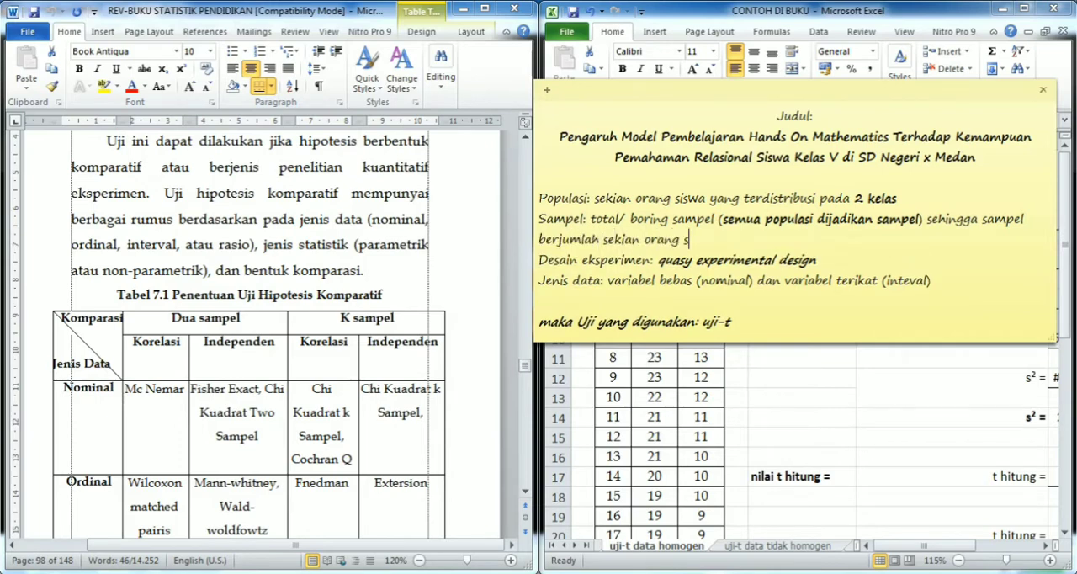
text(iswa yang terdis)
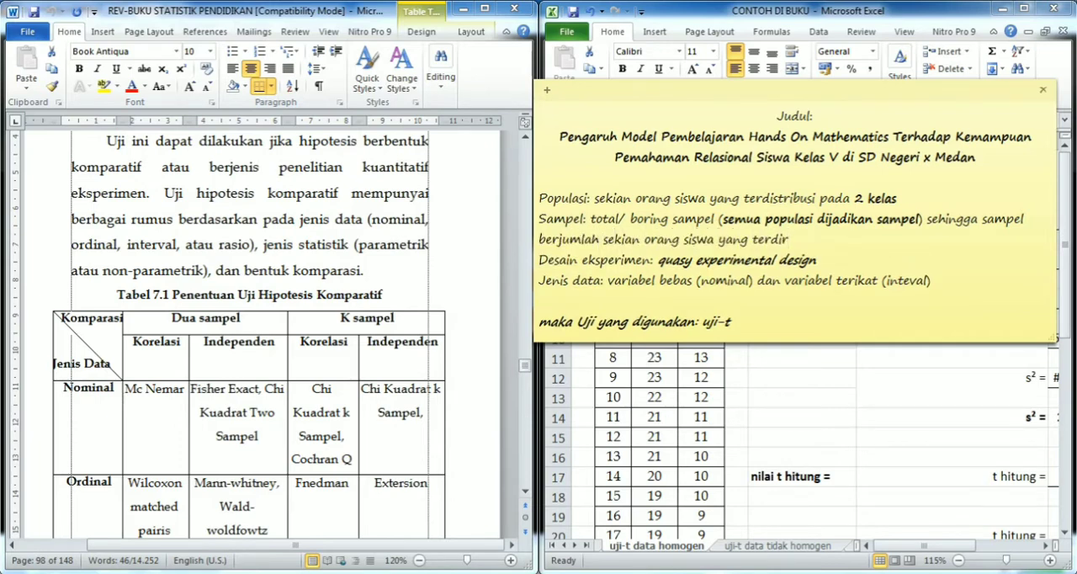
text(tribusi pada 2)
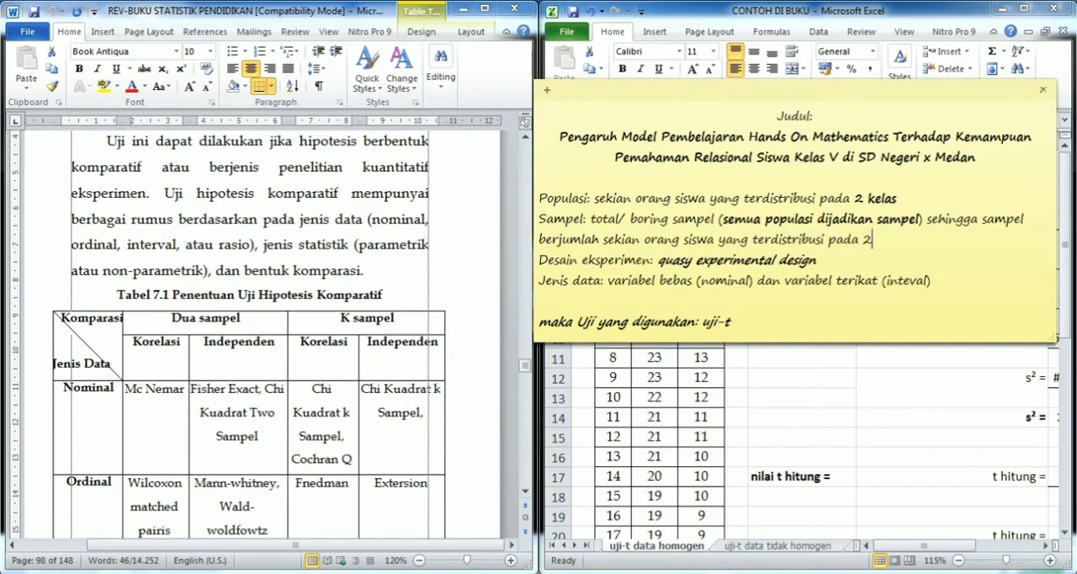
text( kelas)
- Bold "2 kelas" at the end of the Sampel line
key(ctrl+shift+Left)
key(ctrl+shift+Left)
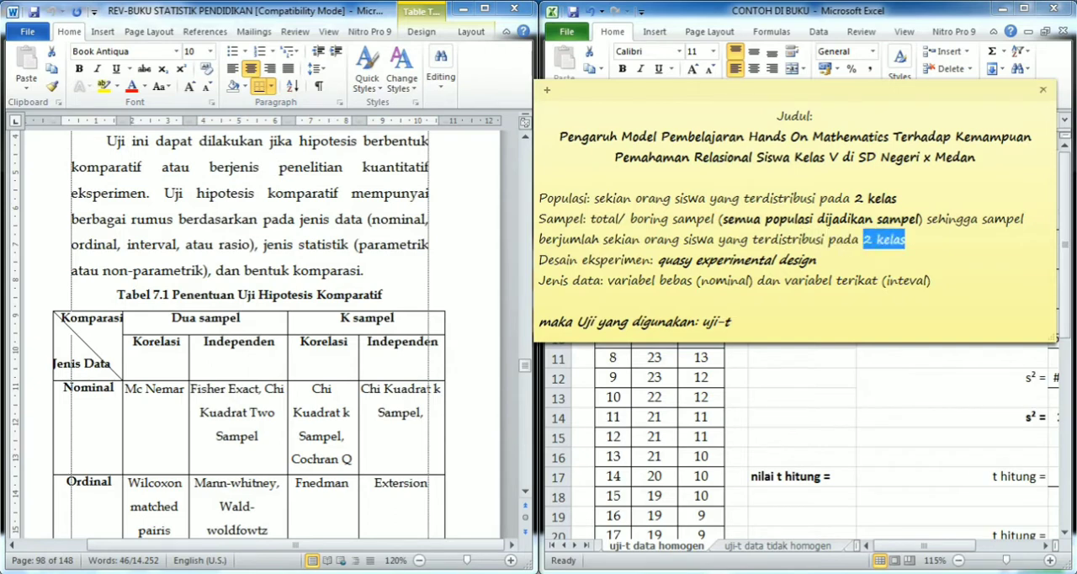
click(540, 319)
click(555, 259)
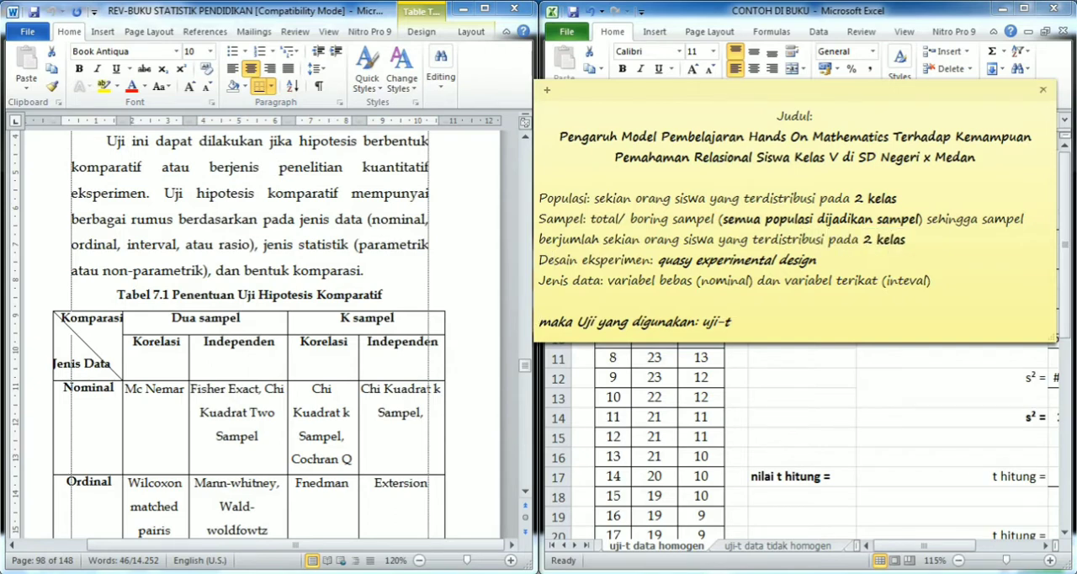
- Highlight the note's experimental design and the two research variables in its title for review
click(539, 259)
drag(658, 260, 814, 260)
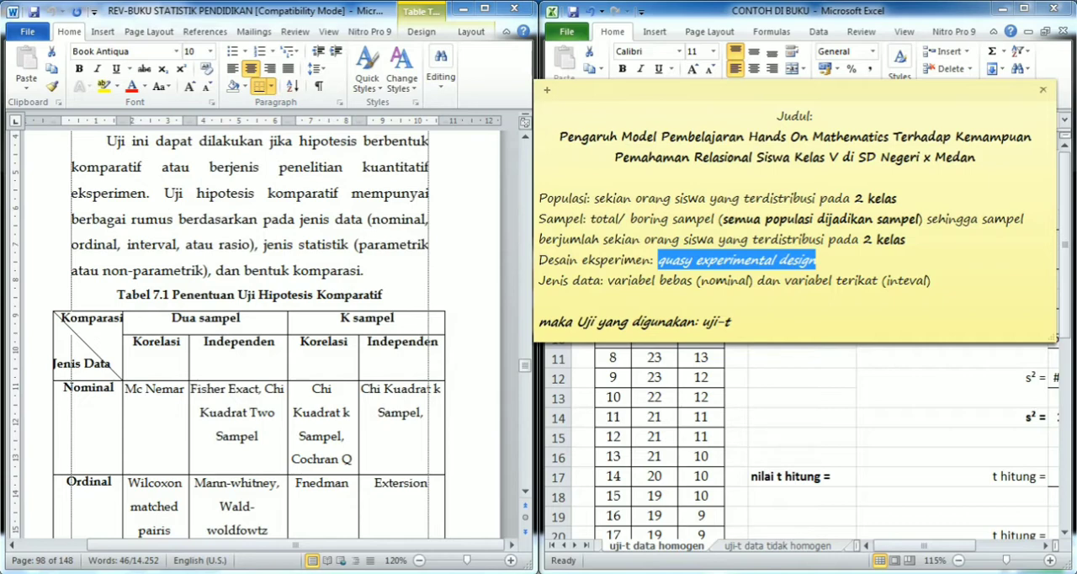
click(816, 260)
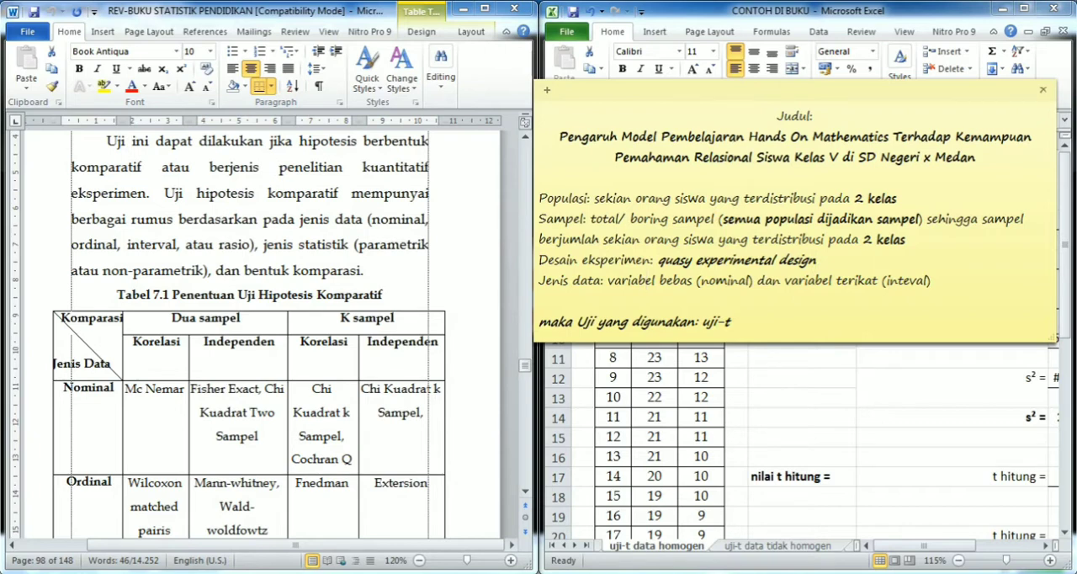
drag(622, 136, 892, 137)
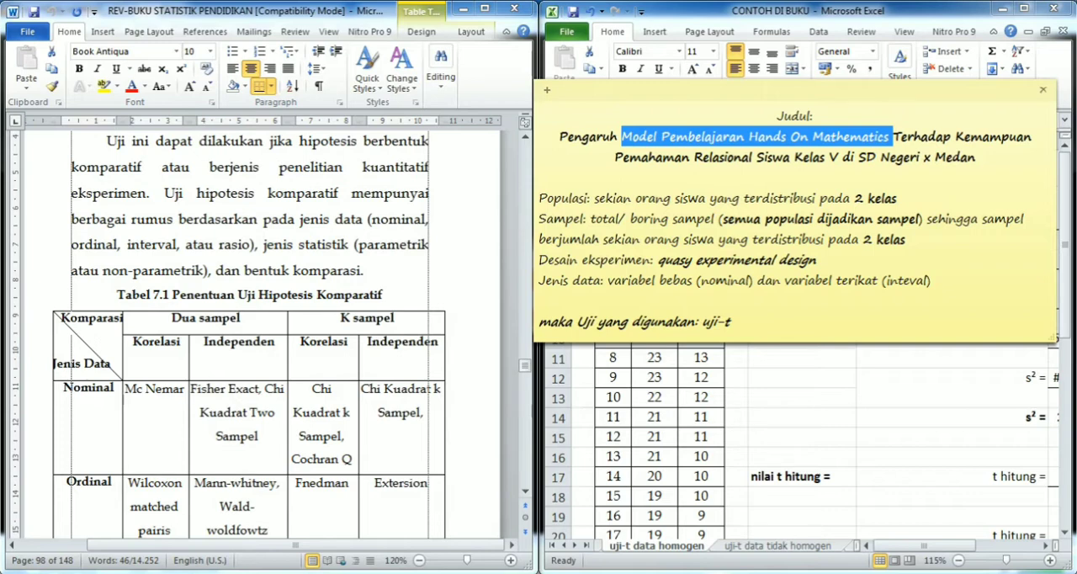
drag(963, 136, 789, 158)
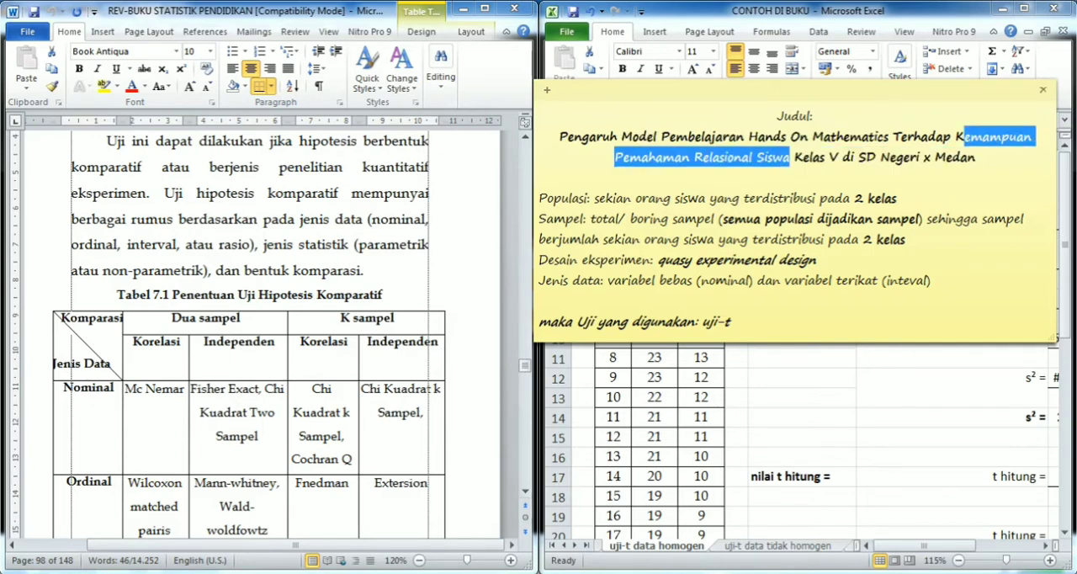
- Bold the data types "inteval" and "nominal" in the note's Jenis data line
click(931, 280)
drag(927, 280, 885, 280)
key(ctrl+b)
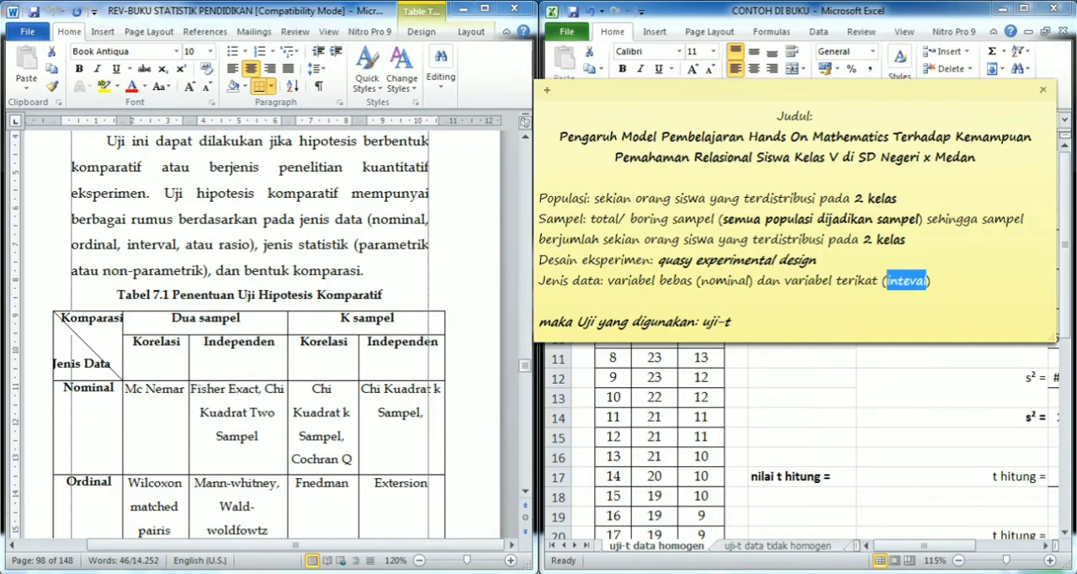
click(882, 280)
drag(757, 280, 701, 280)
key(ctrl+b)
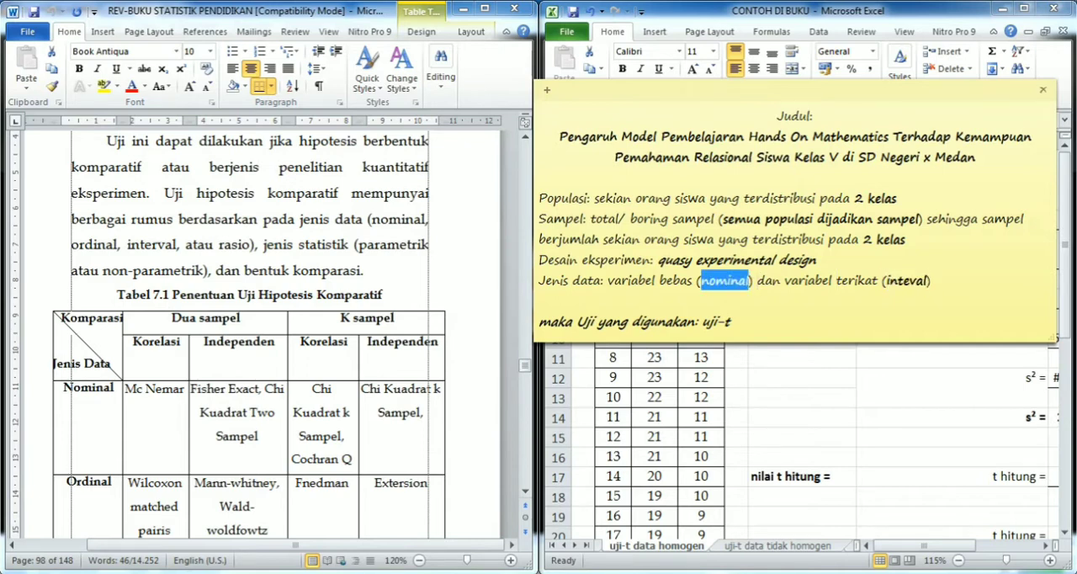
click(539, 300)
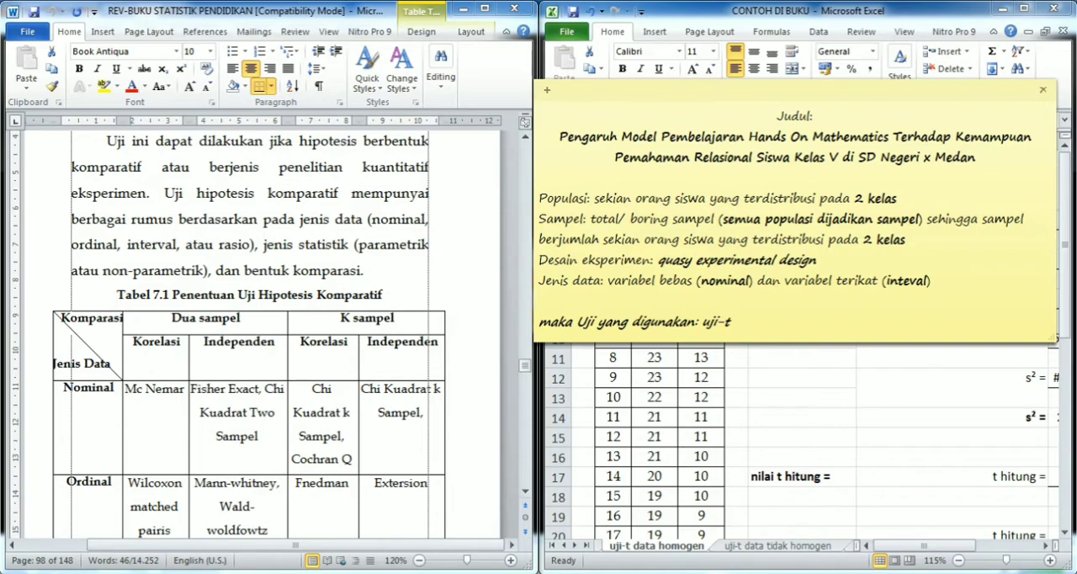
- Examine the Dua sampel and K sampel columns of Table 7.1 in the document
click(172, 269)
scroll(172, 261, down, 5)
scroll(172, 261, up, 3)
click(172, 252)
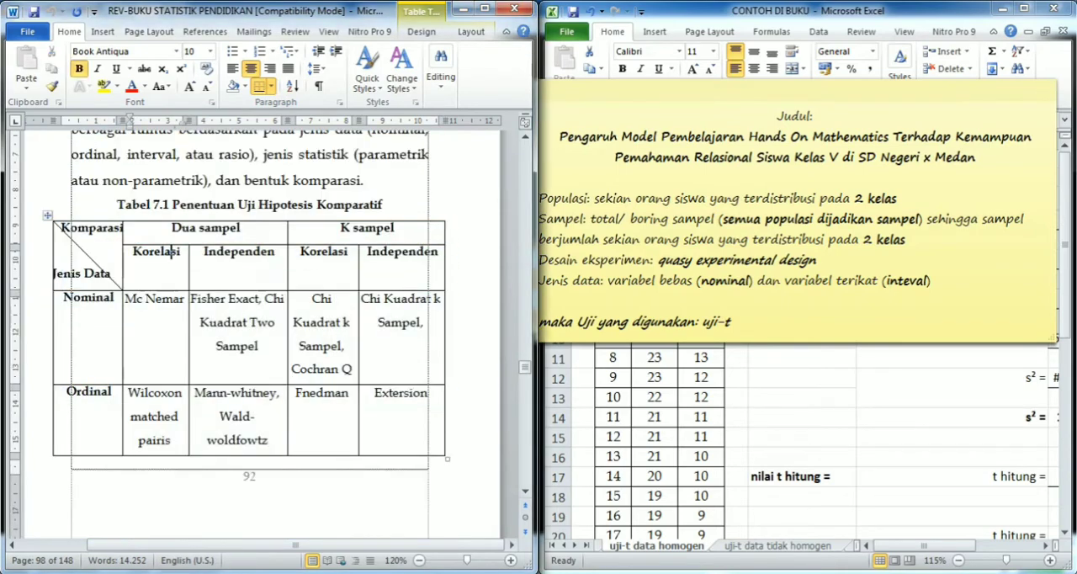
click(206, 221)
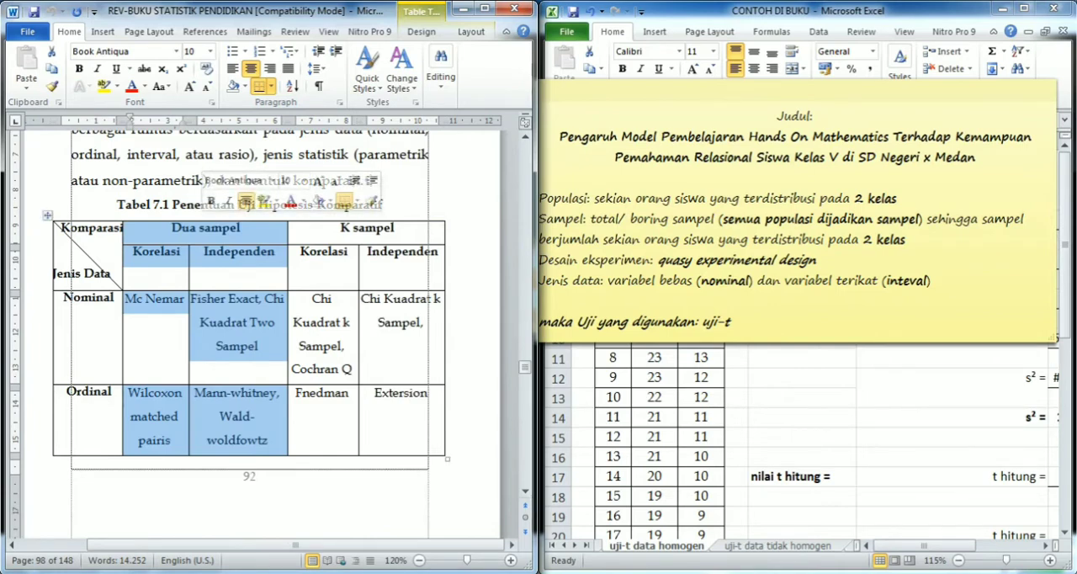
click(367, 221)
- Add the line "k sampel jika sampel terdiri dari lebih 2 kelas atau 2 kelompok." above the note's conclusion
click(580, 301)
text(k samp)
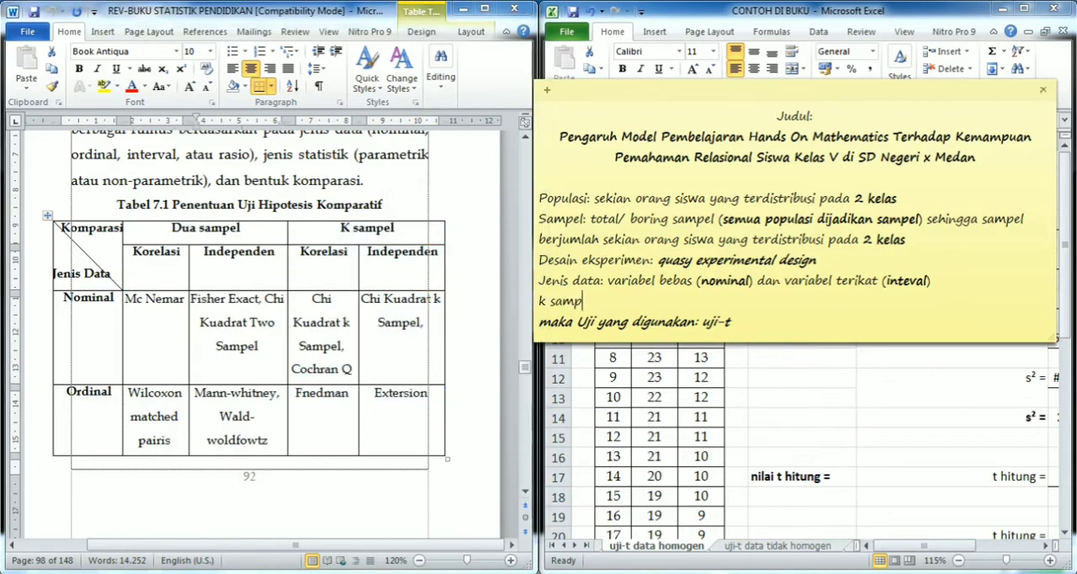
text(el jika sampel)
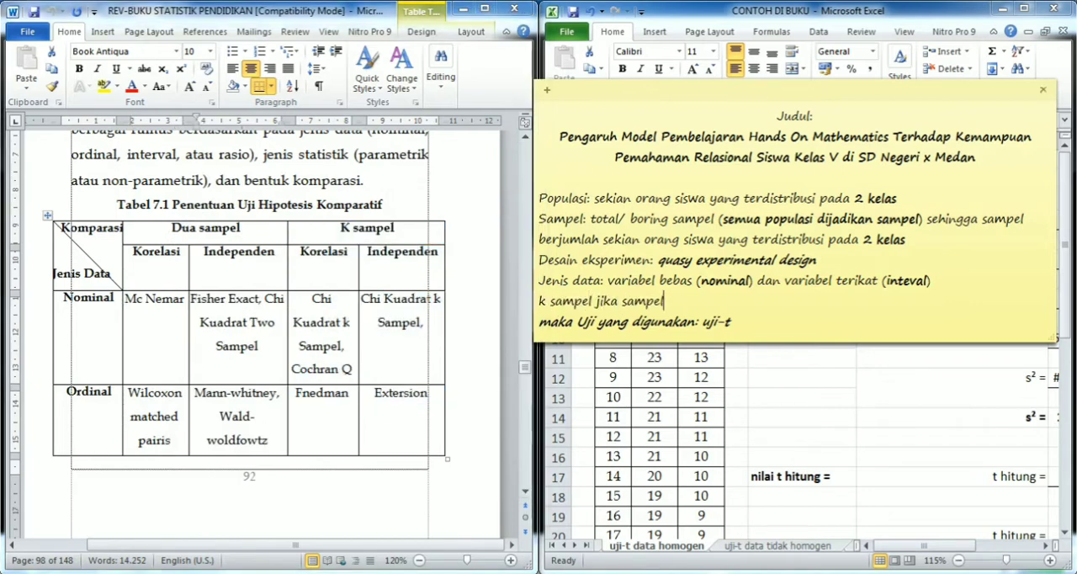
text( terdiri dari )
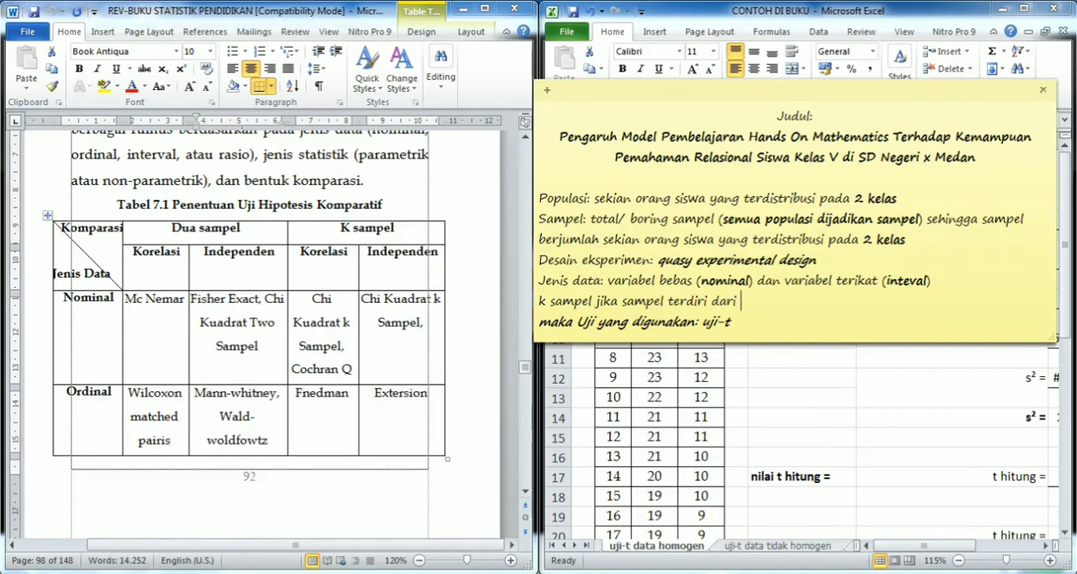
text(lebih 2 ke)
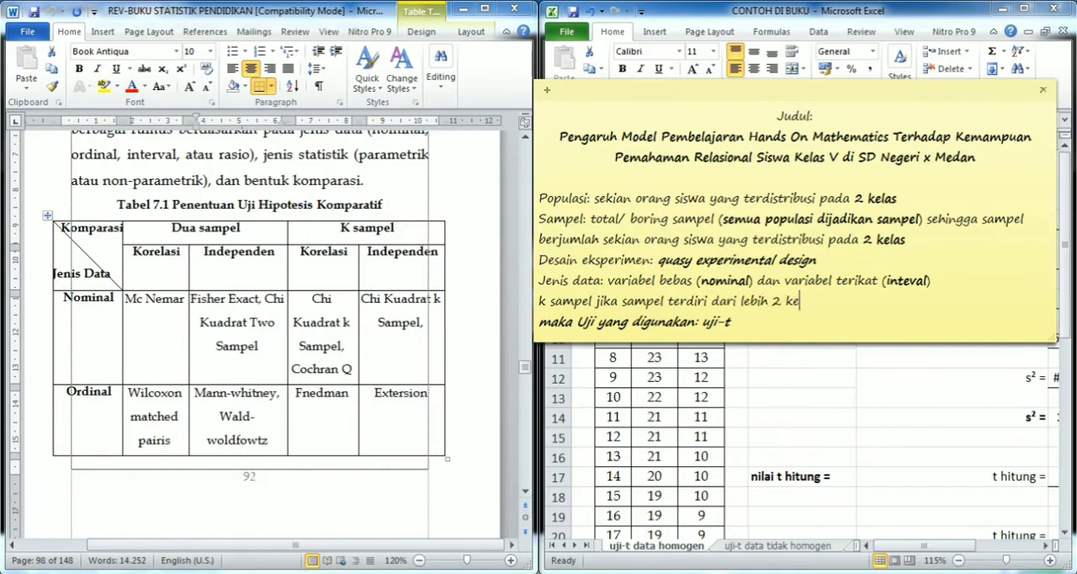
text(las te)
key(BackSpace)
key(BackSpace)
key(BackSpace)
text(atau 2 kelompok.)
- Bold the note's "k sampel jika sampel terdiri dari lebih 2 kelas atau 2 kelompok." line and insert a blank line below it
key(Up)
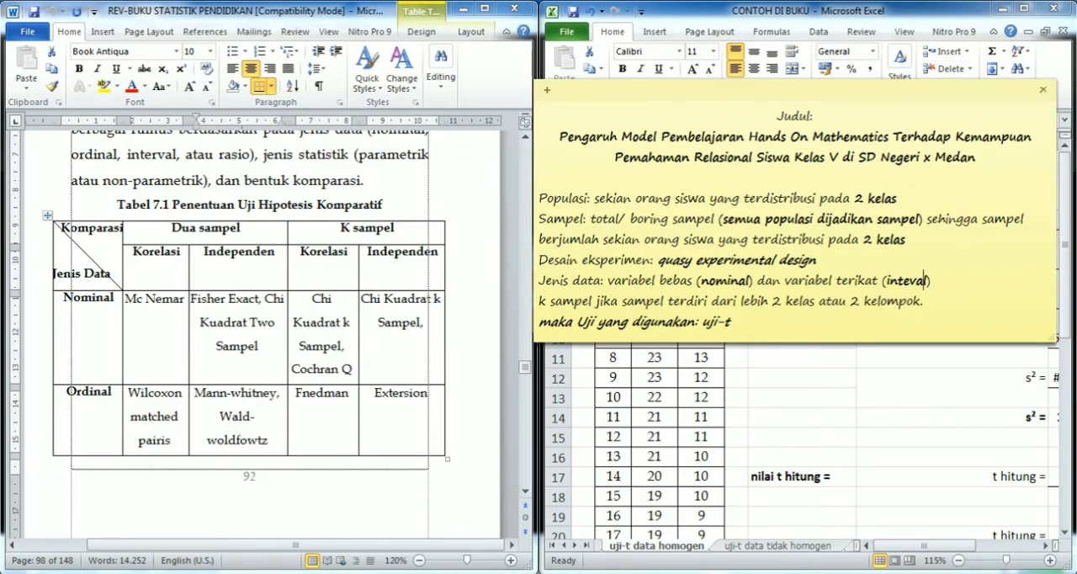
key(Right)
key(Right)
key(Right)
key(Down)
key(Up)
key(shift+Down)
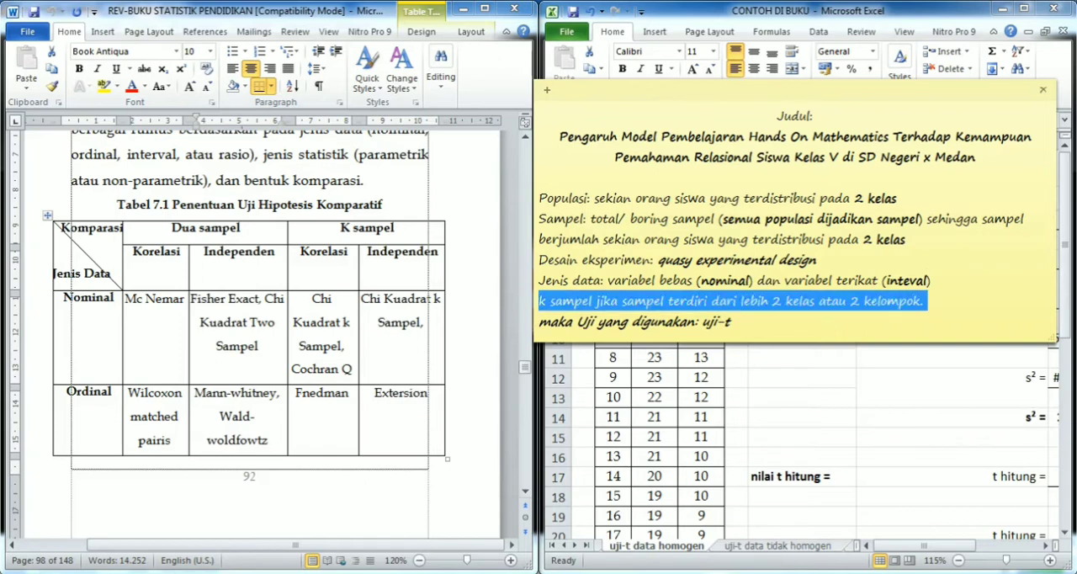
key(ctrl+b)
key(Right)
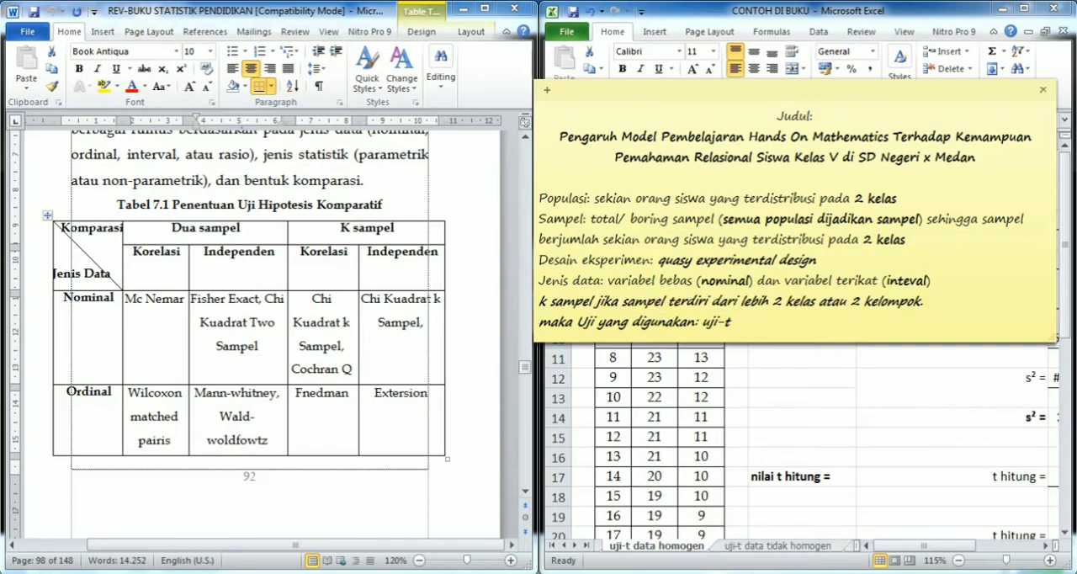
key(Return)
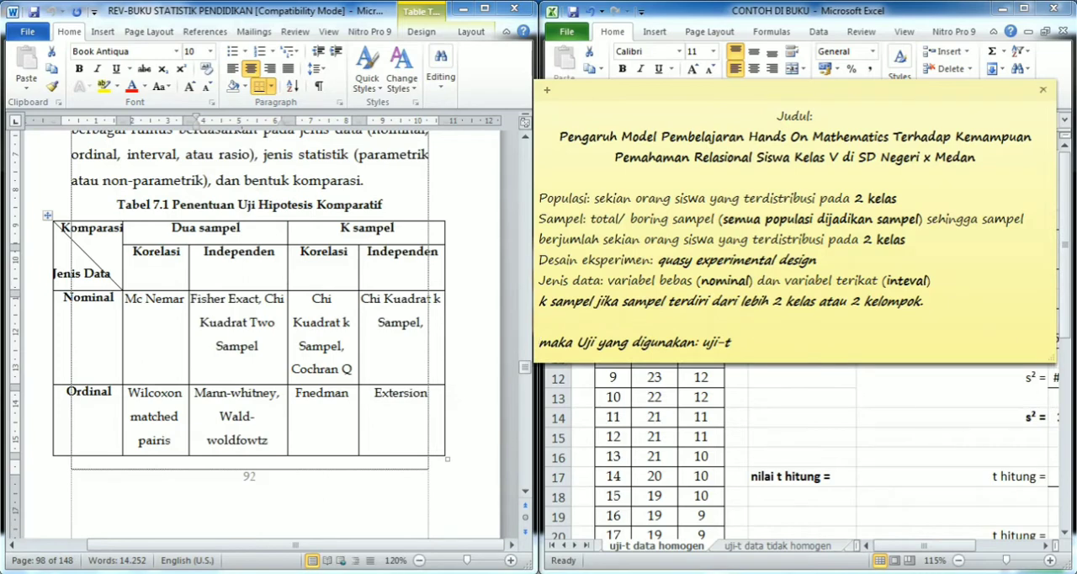
- Highlight "2 kelas" in the note's sample description and its design "quasy experimental design" to compare with Table 7.1
drag(133, 252, 143, 252)
click(539, 342)
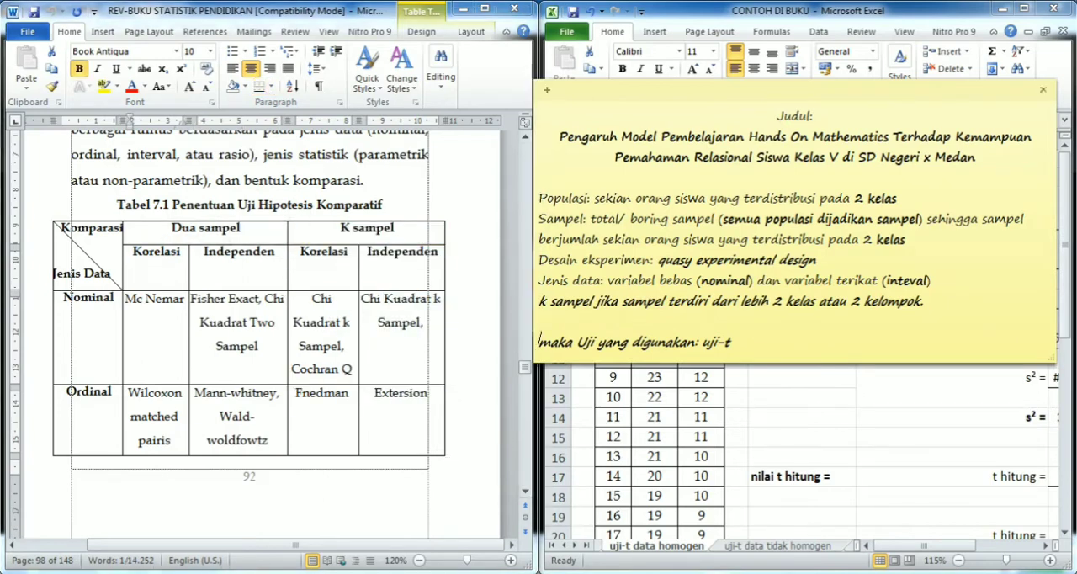
drag(858, 239, 900, 239)
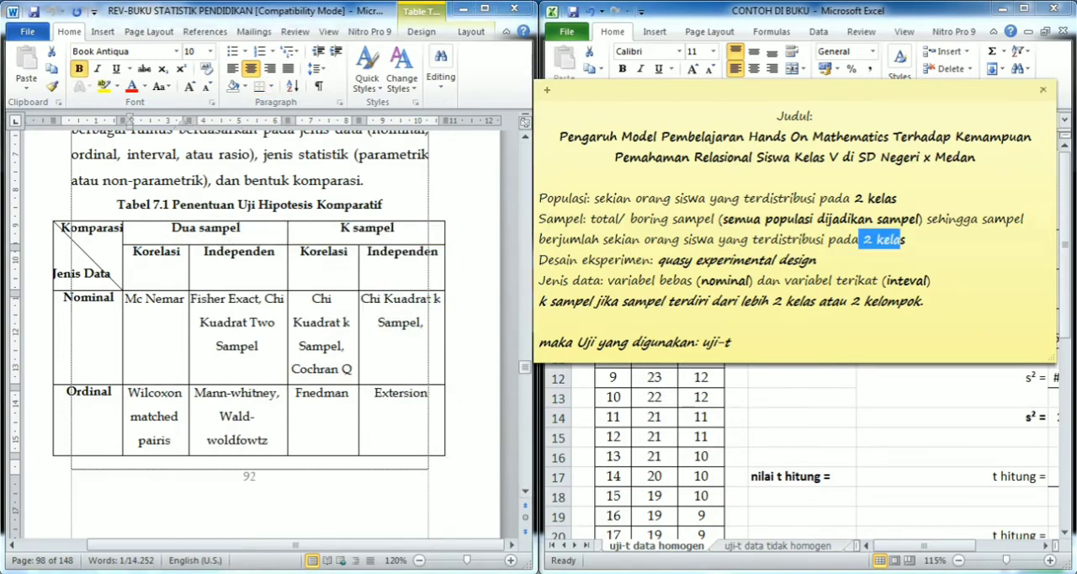
drag(138, 253, 244, 429)
click(659, 259)
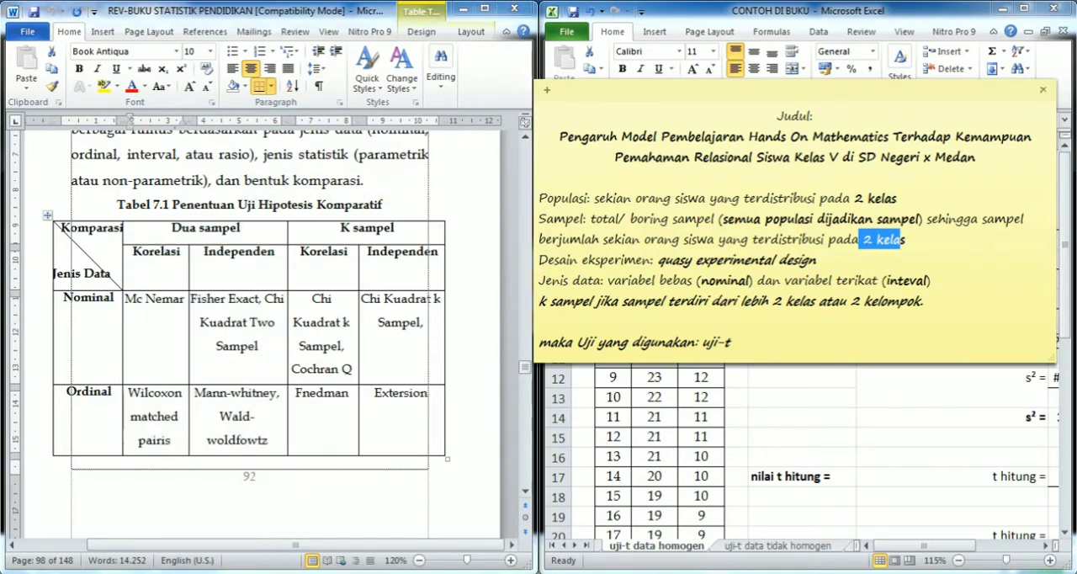
drag(659, 260, 818, 260)
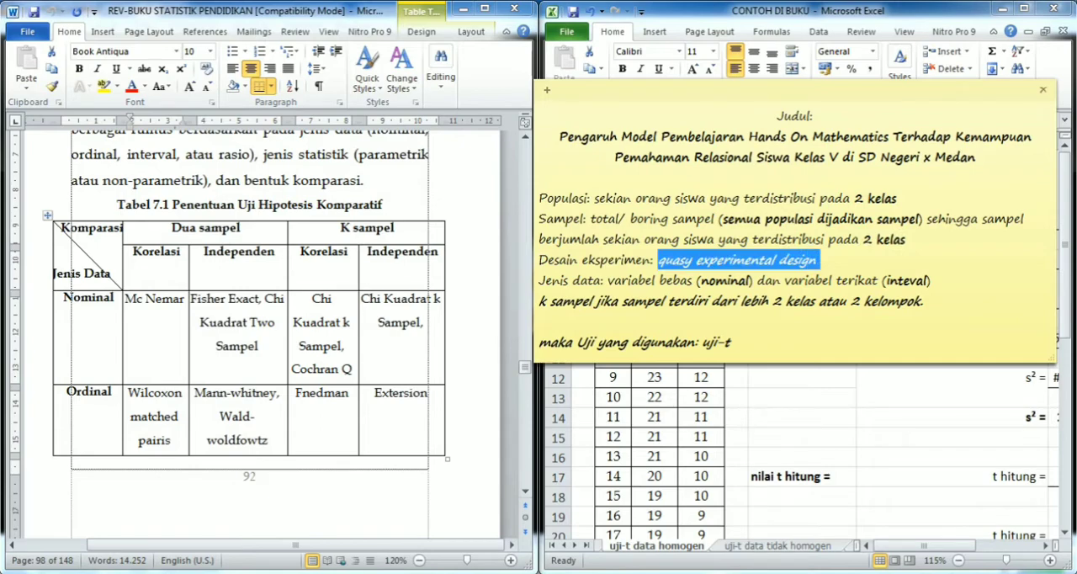
- Select the Independen column under Dua sampel in Table 7.1 and follow it down to the Interval/Rasio row
click(205, 252)
scroll(205, 252, down, 5)
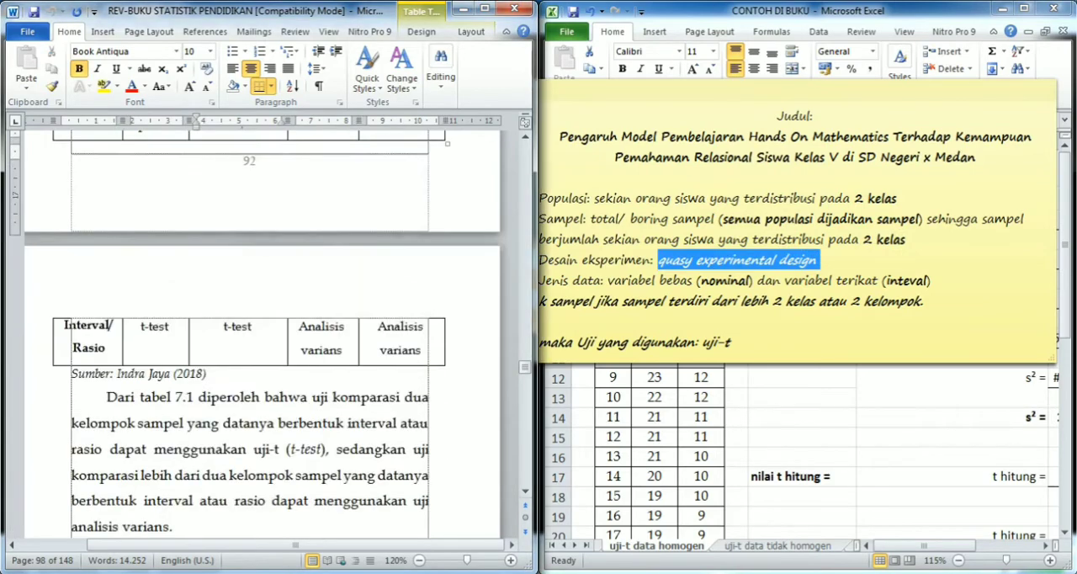
scroll(265, 336, down, 3)
scroll(265, 336, up, 8)
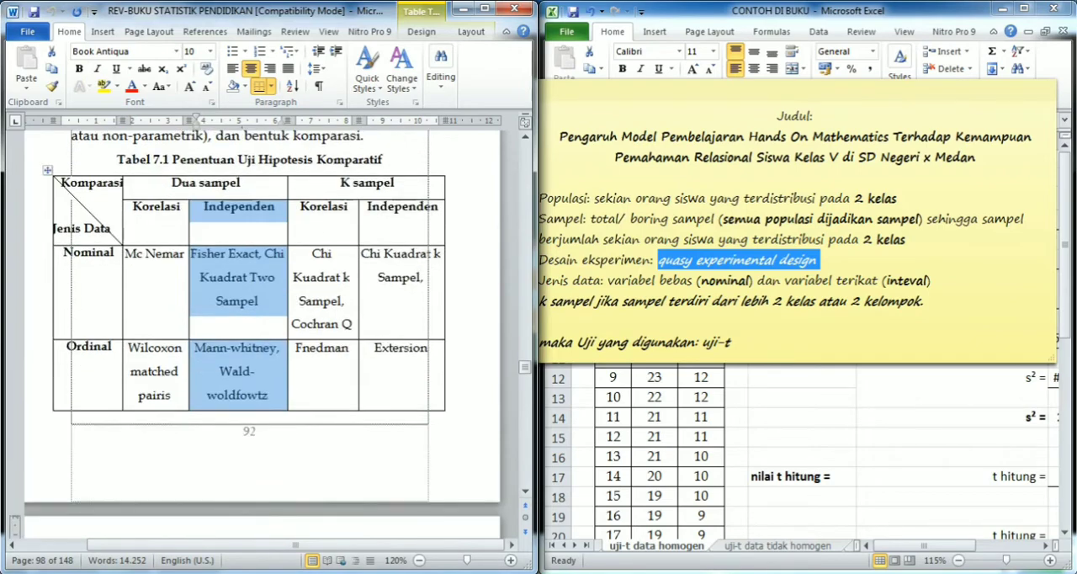
scroll(265, 336, down, 3)
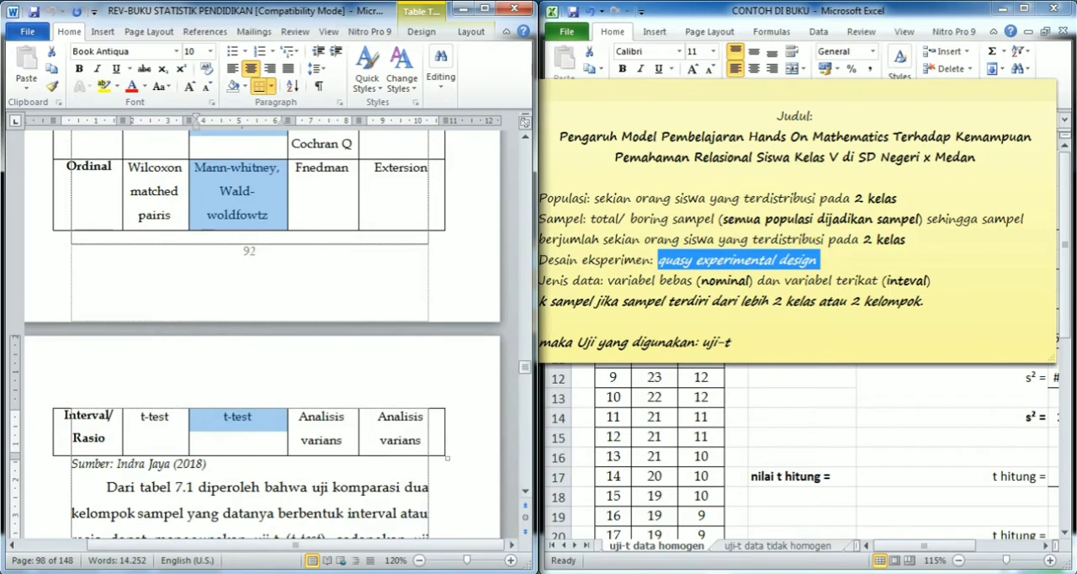
- Highlight the data type "inteval" in the note and the matching t-test entry under Independen in Table 7.1
drag(928, 281, 887, 281)
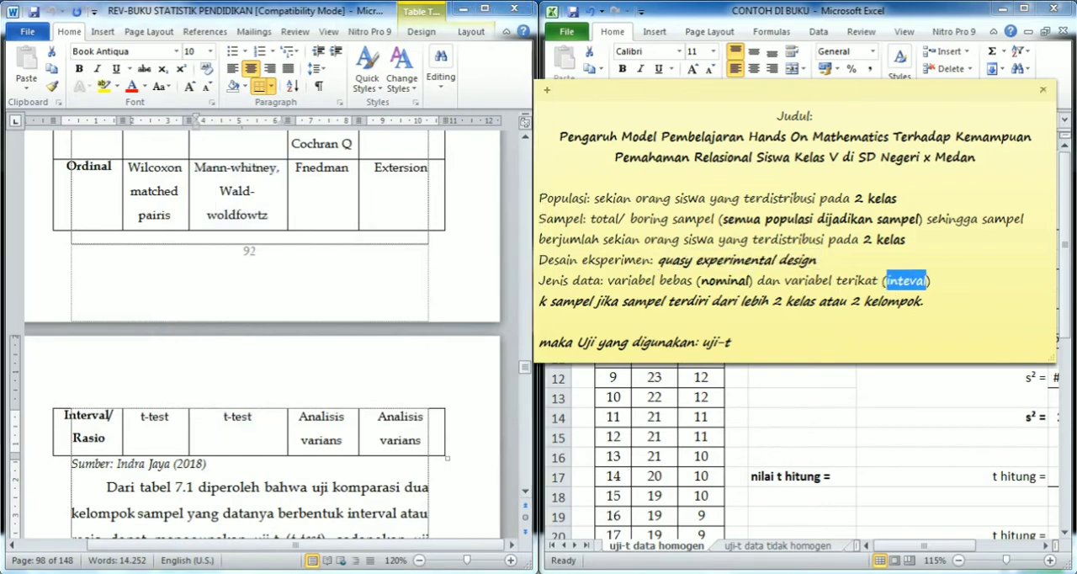
click(253, 418)
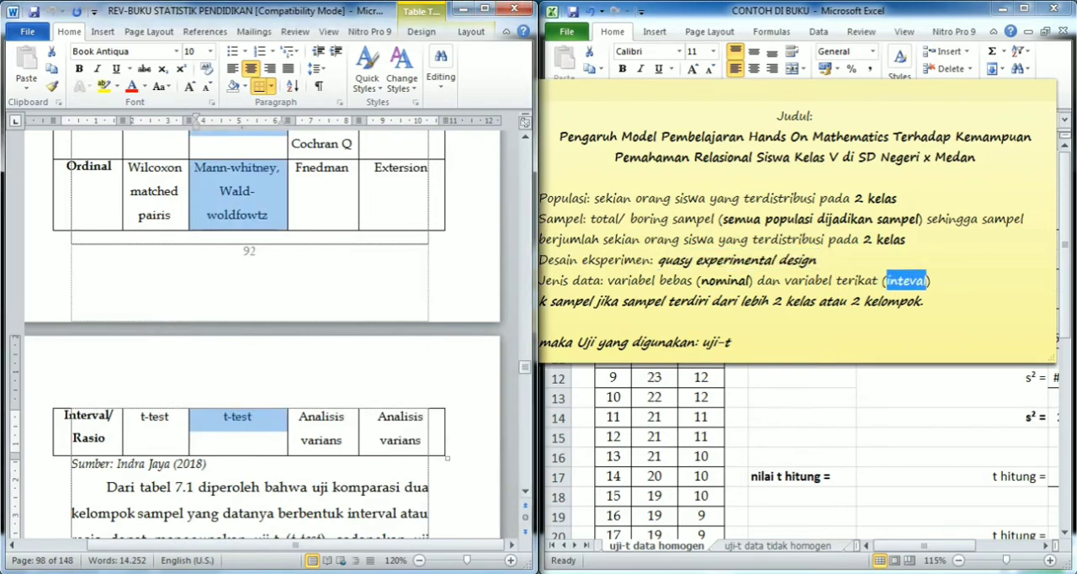
drag(253, 418, 223, 418)
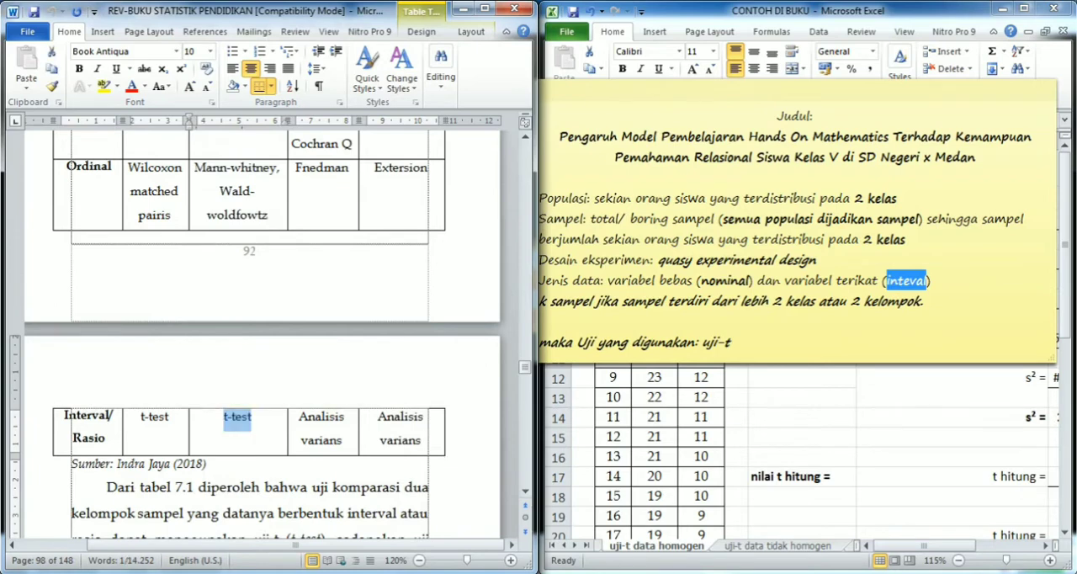
- Highlight the note's conclusion line "maka Uji yang digunakan: uji-t"
click(732, 343)
key(Down)
key(Down)
key(Down)
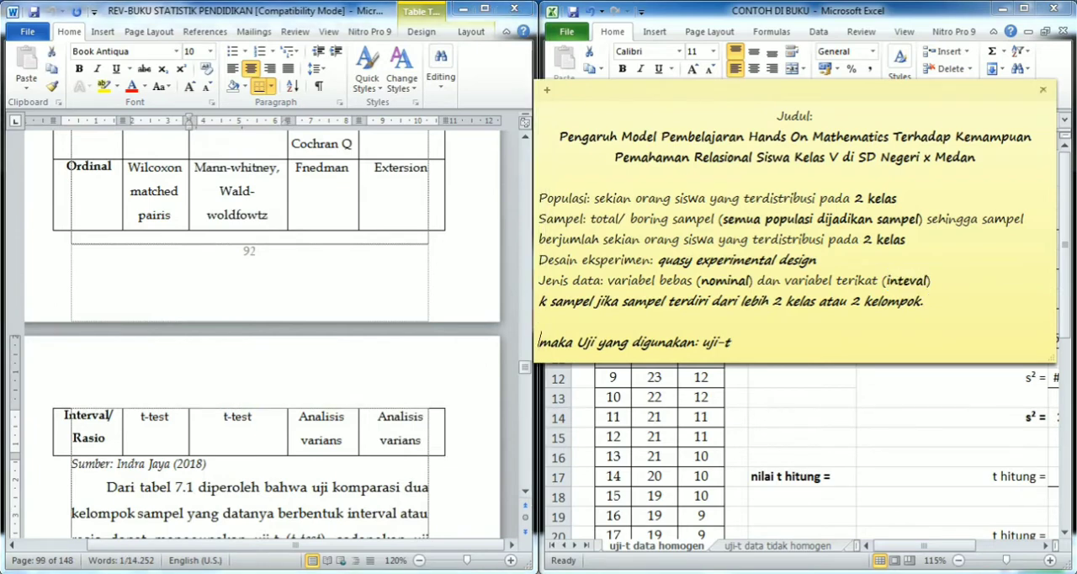
key(shift+End)
- Review the t-test requirements in section B of the document, highlighting "interval/rasio", the normal distribution and "tergolong parametrik"
click(259, 362)
scroll(259, 362, down, 12)
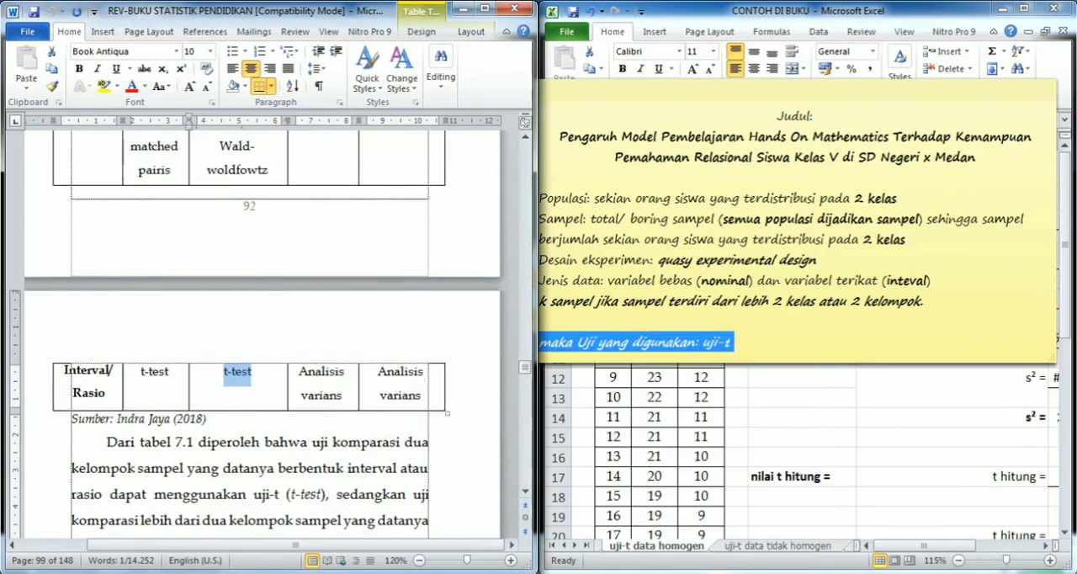
scroll(250, 320, up, 3)
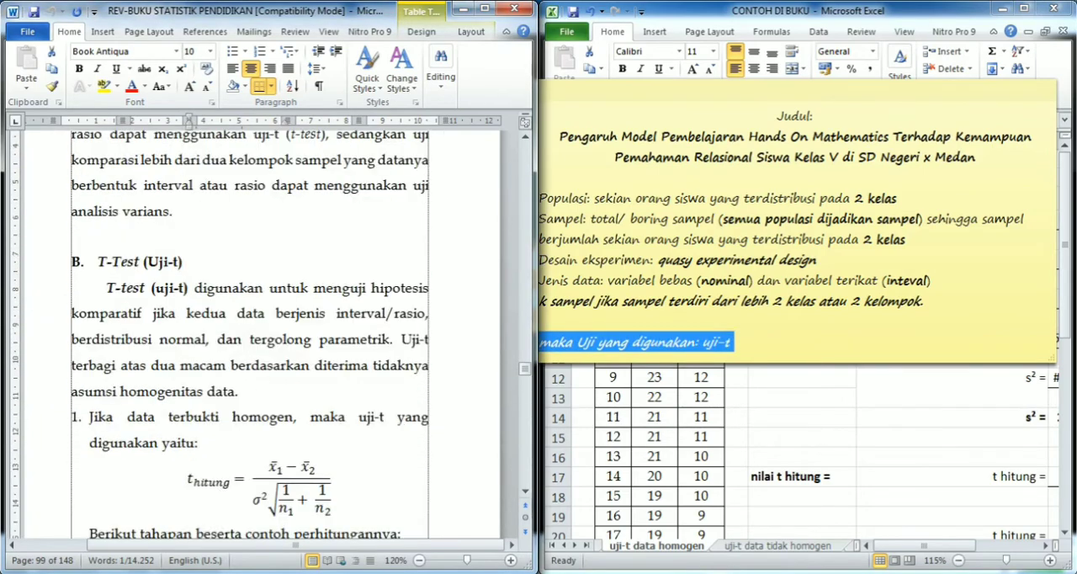
scroll(250, 320, down, 1)
click(109, 268)
drag(106, 243, 425, 268)
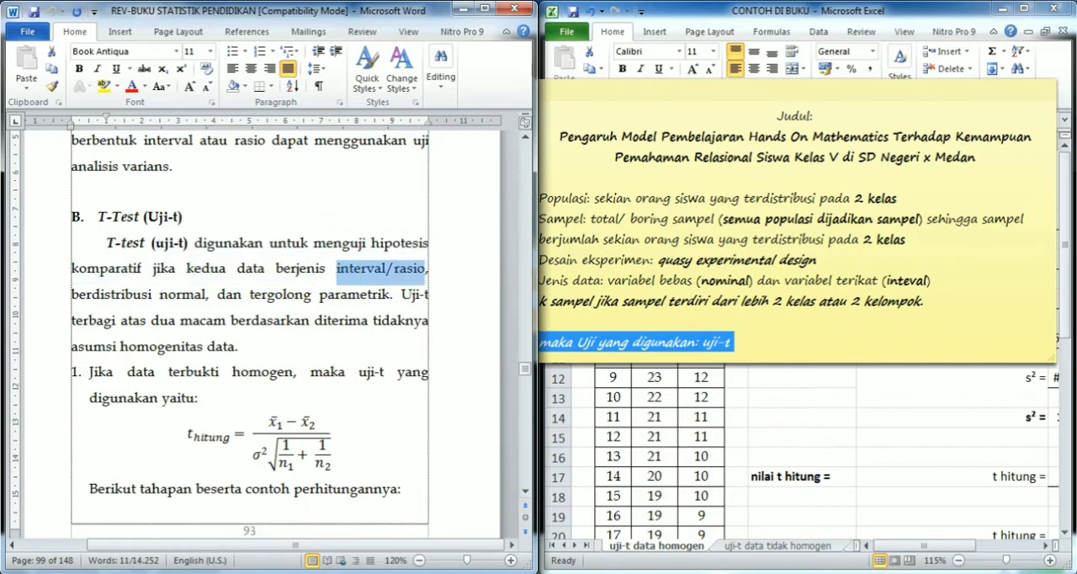
drag(70, 294, 213, 324)
click(217, 294)
drag(250, 294, 390, 294)
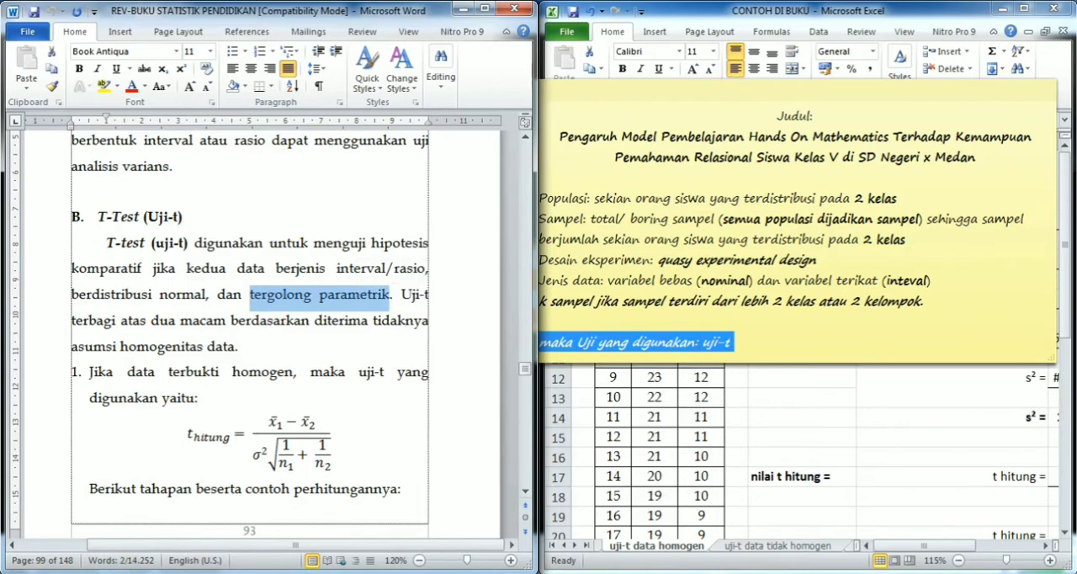
- Create a new blank sticky note and enlarge it to cover the existing study note
click(795, 90)
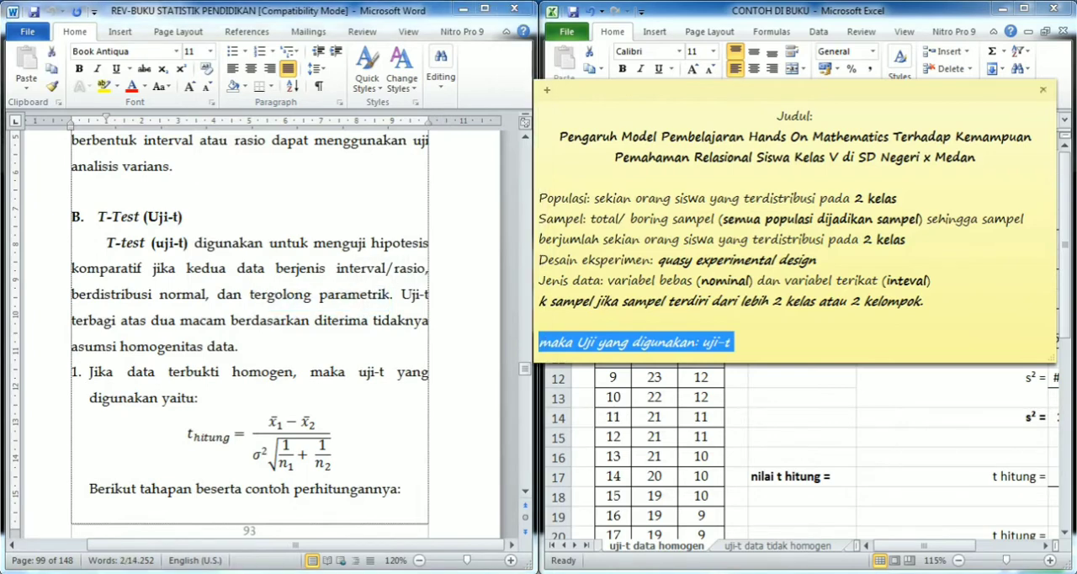
click(547, 90)
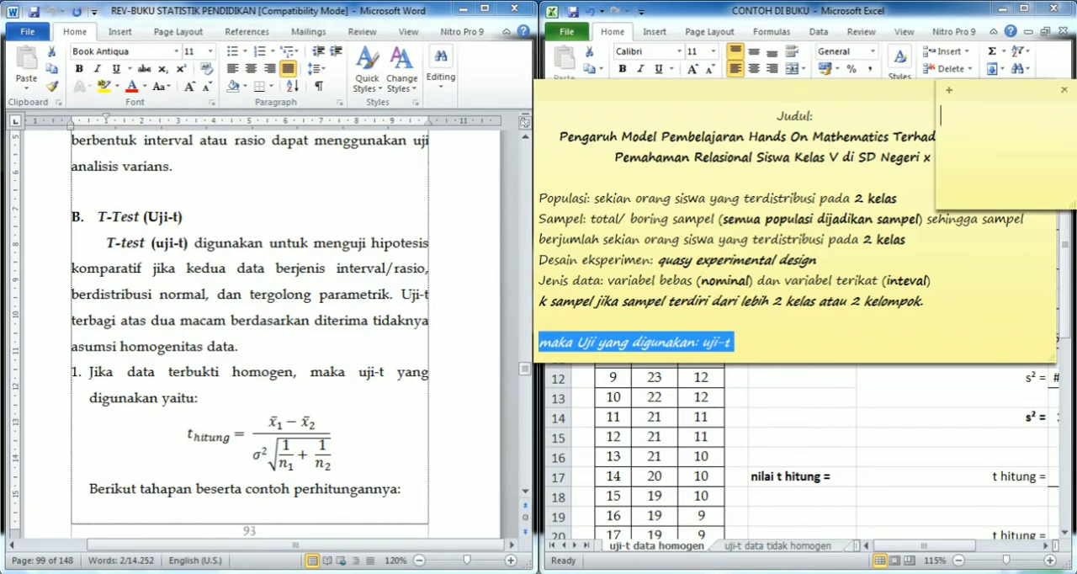
drag(936, 147, 535, 147)
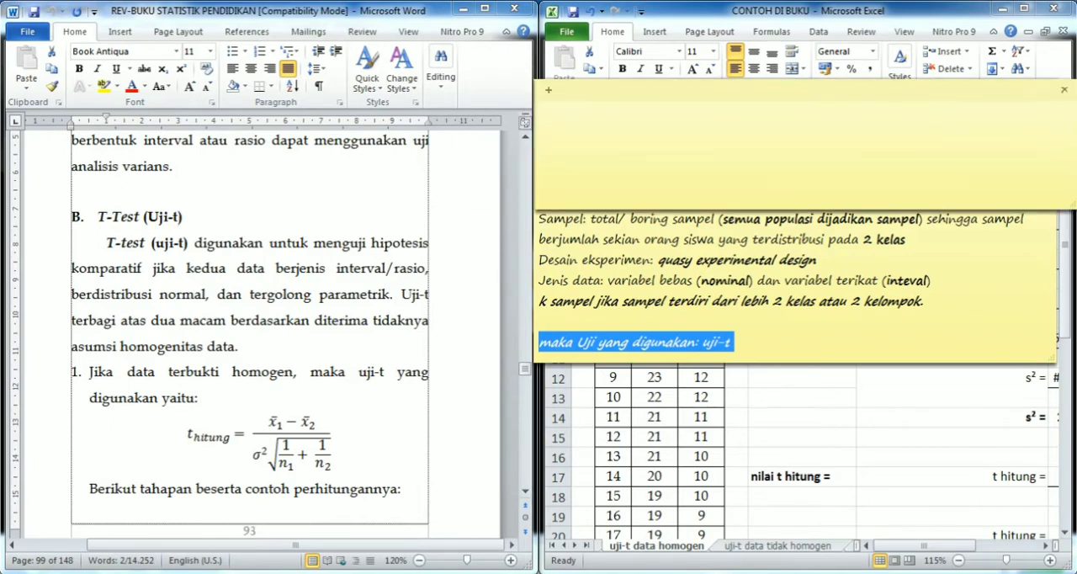
click(741, 323)
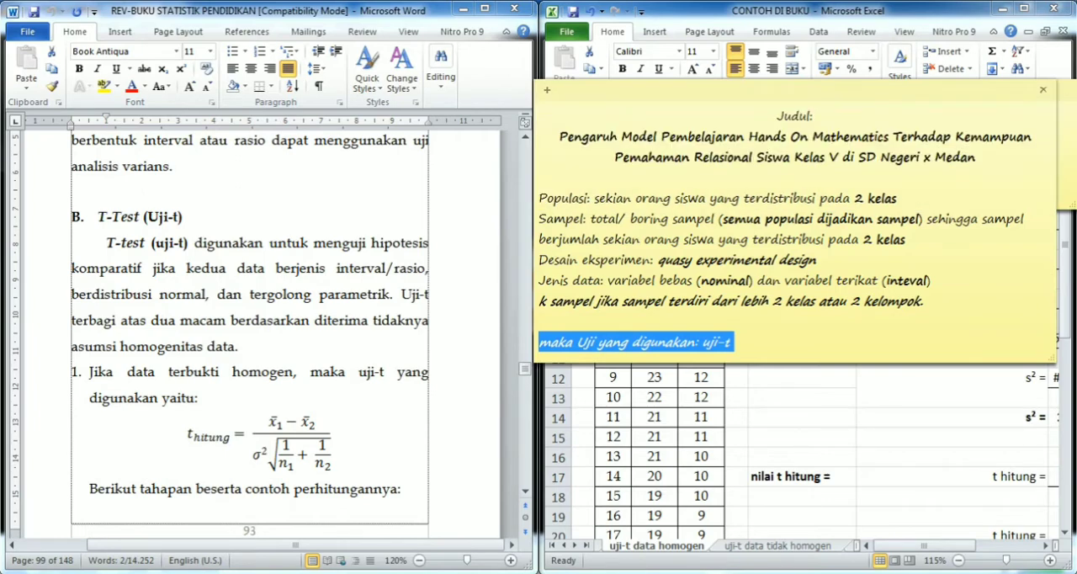
click(1066, 151)
drag(723, 209, 723, 379)
click(379, 337)
click(631, 168)
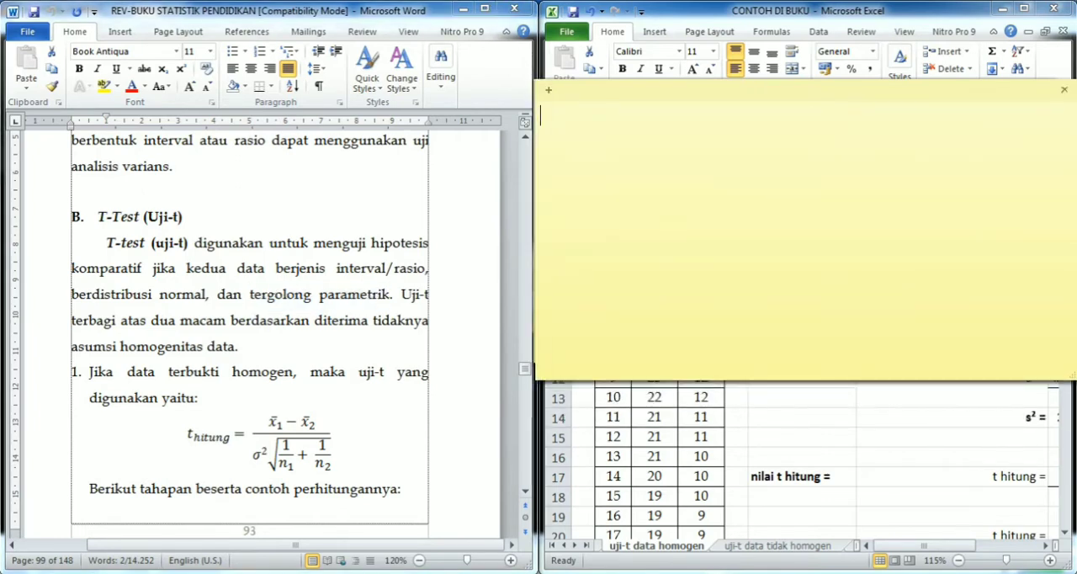
- Enter the heading "uji-t terdiri dari 2 rumus:" in the new note
text(uji-t terdiri dari 2 rumus:  )
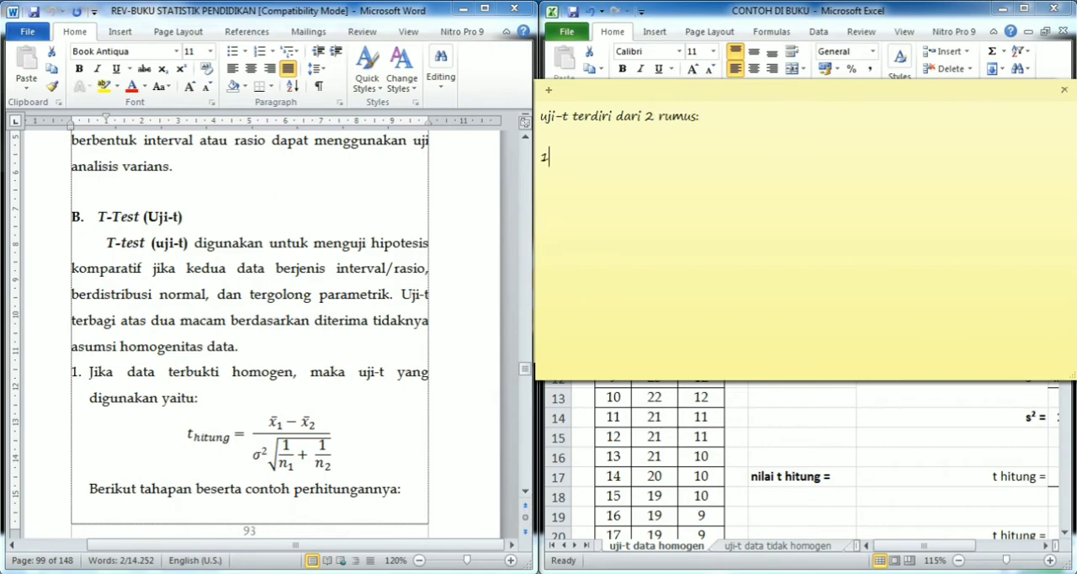
text(1. jika)
- Add the first numbered item "1. rumus untuk data yang terbukti homogen" below the heading
key(BackSpace)
key(BackSpace)
key(BackSpace)
text(rumus untuk data )
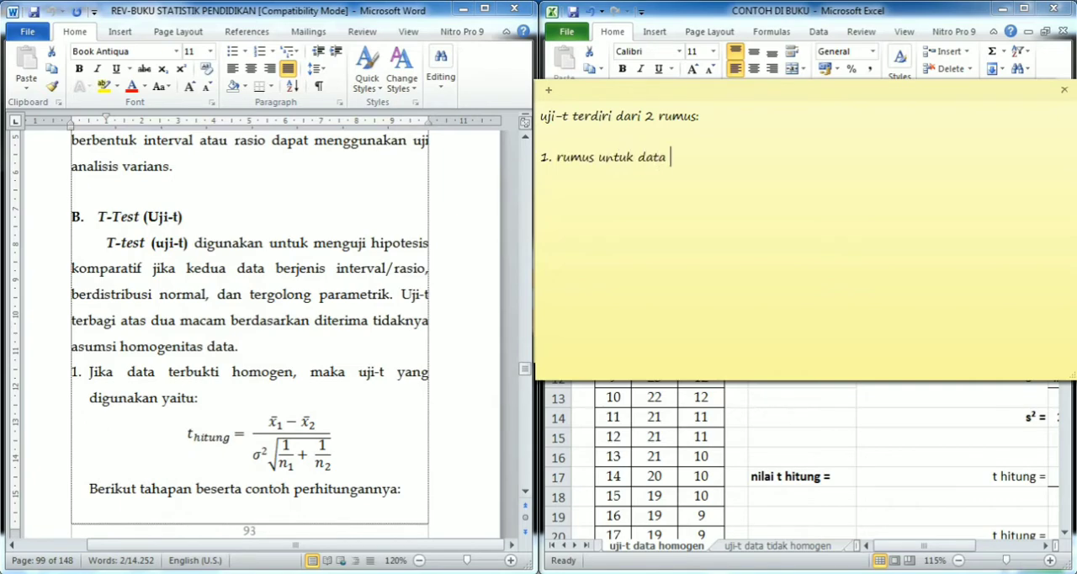
text(yang terbukti homogen )
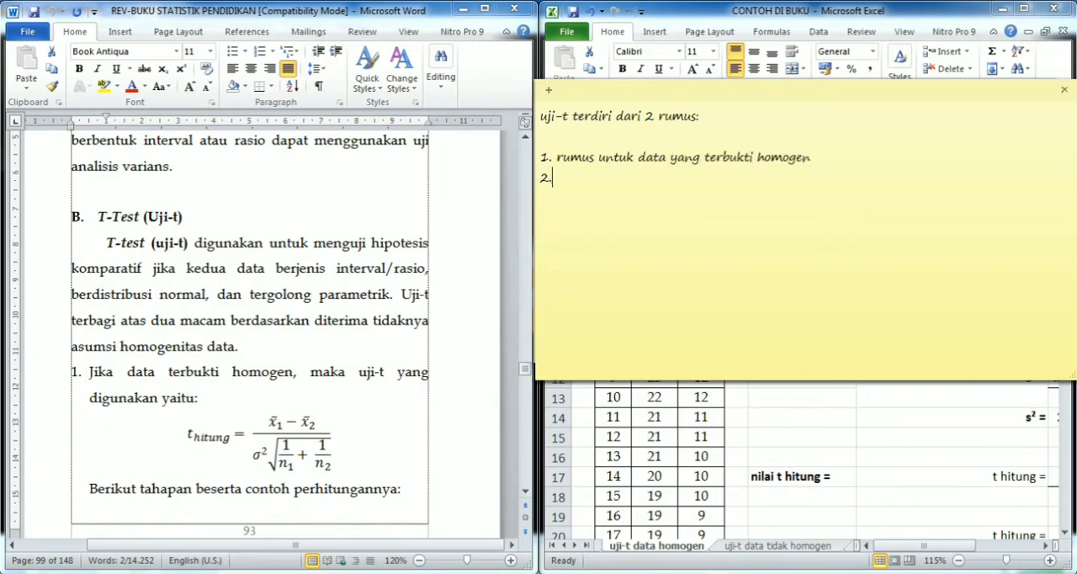
text(2. rumus untuk day)
- Add the second numbered item "2. rumus untuk data yang tidak terbukti homogen"
key(BackSpace)
text(ta ya)
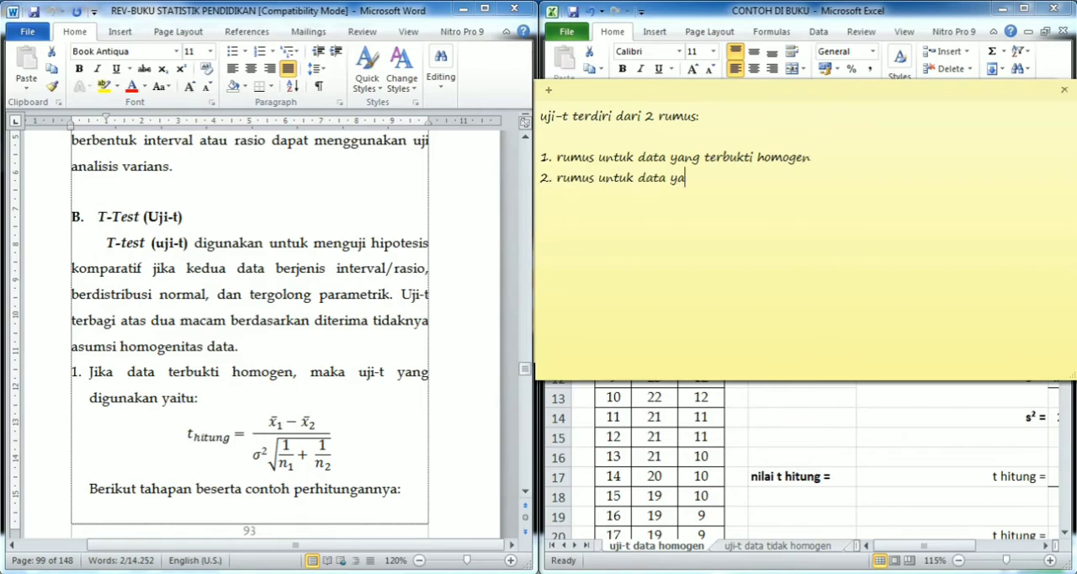
text(ng tidak terbukti homogen)
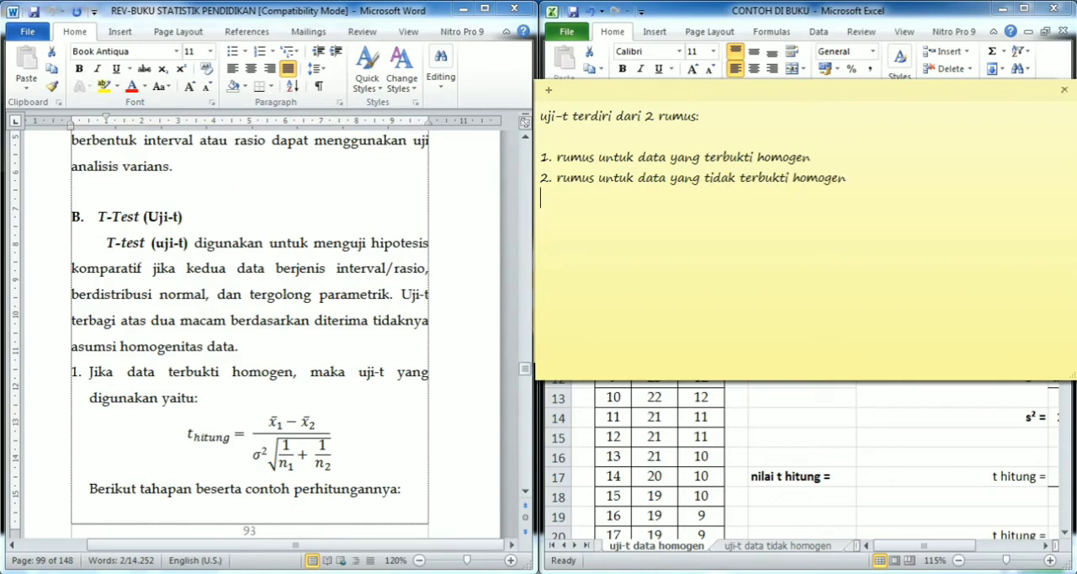
- Begin a concluding sentence below the two numbered items with "sehingga uji-t bisa digunakan jika"
key(Return)
text(sehinggs)
key(BackSpace)
text(a uji-)
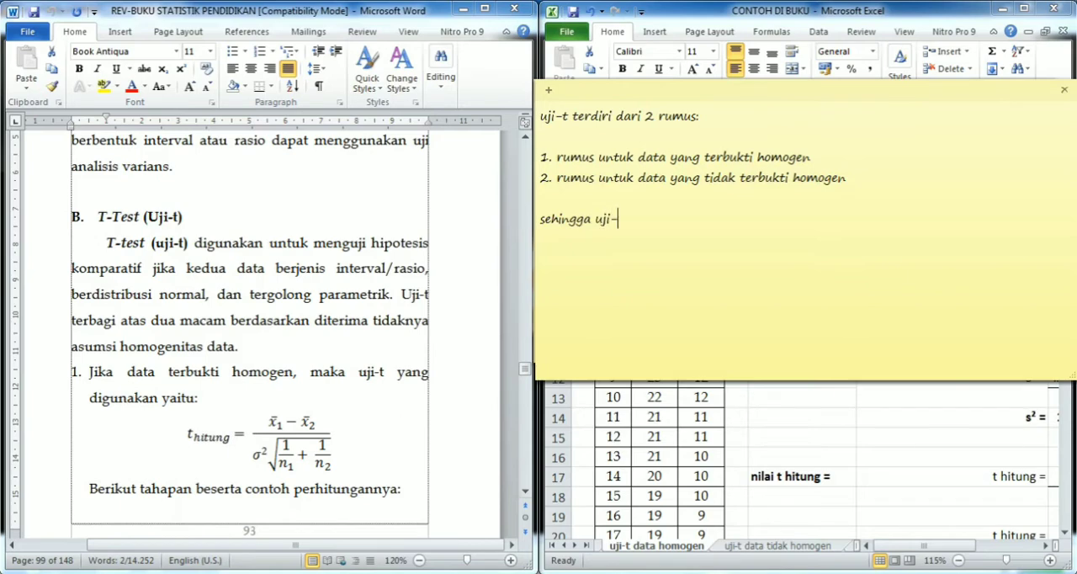
text(t bisa digunakan jika)
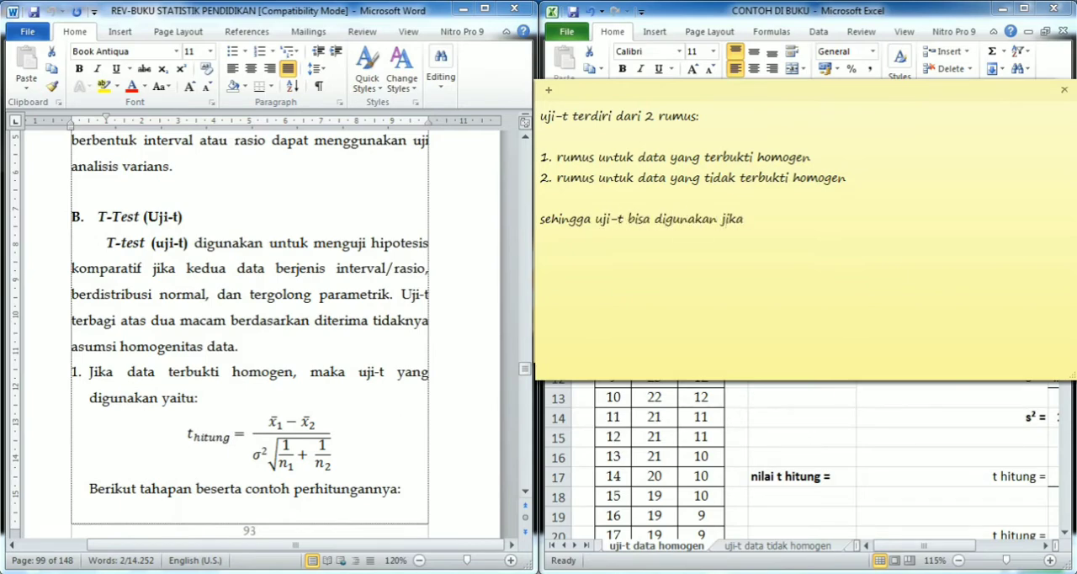
- Rewrite the end of the concluding sentence as "bisa digunakan jika terbukti normal, dan"
key(ctrl+BackSpace)
key(ctrl+BackSpace)
key(ctrl+BackSpace)
text(ngga uji-t n)
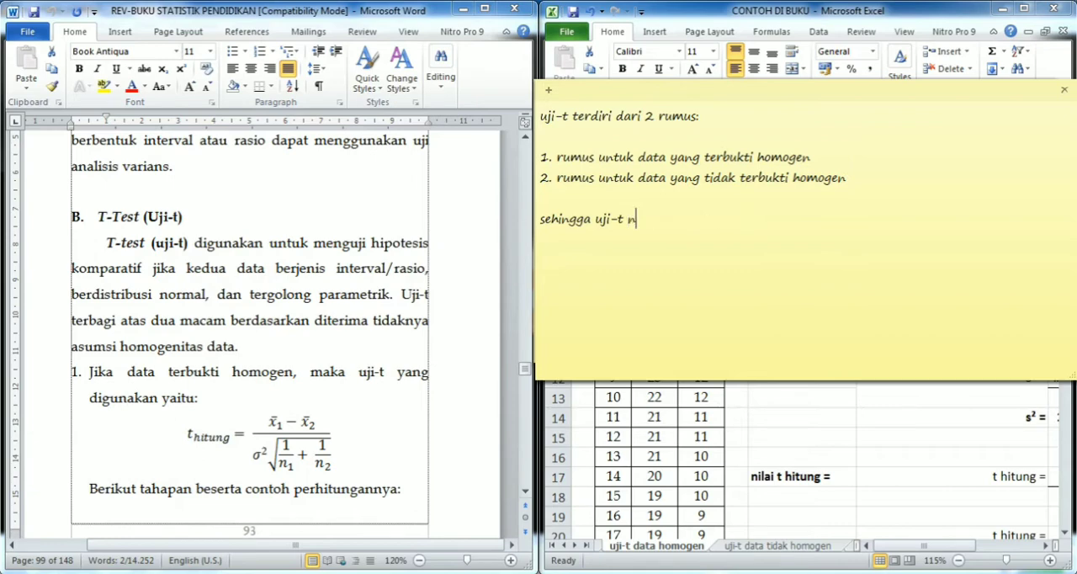
key(BackSpace)
text(bisa digunakan ju)
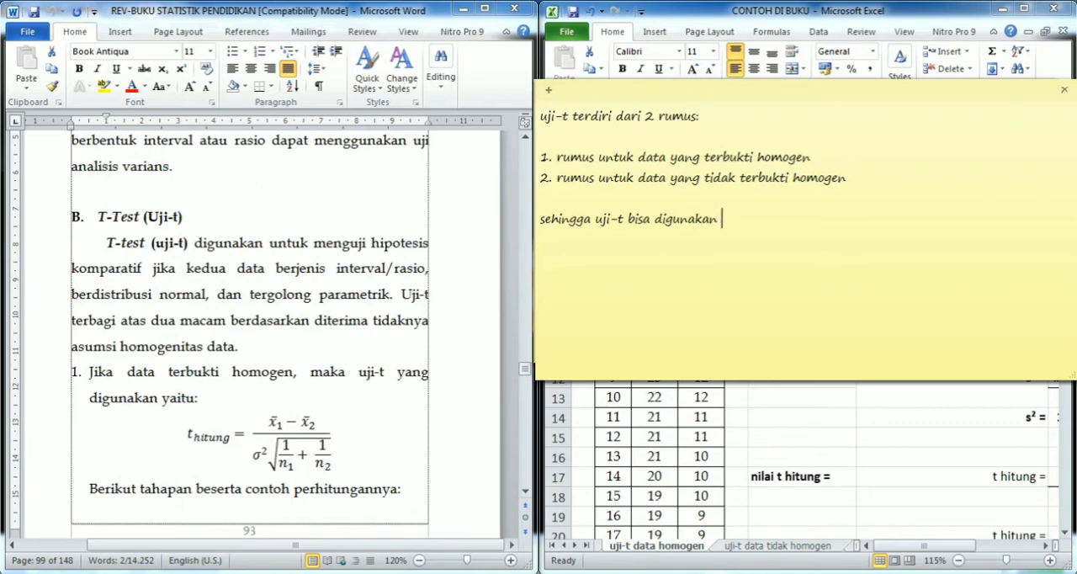
key(BackSpace)
text(ika terbukti)
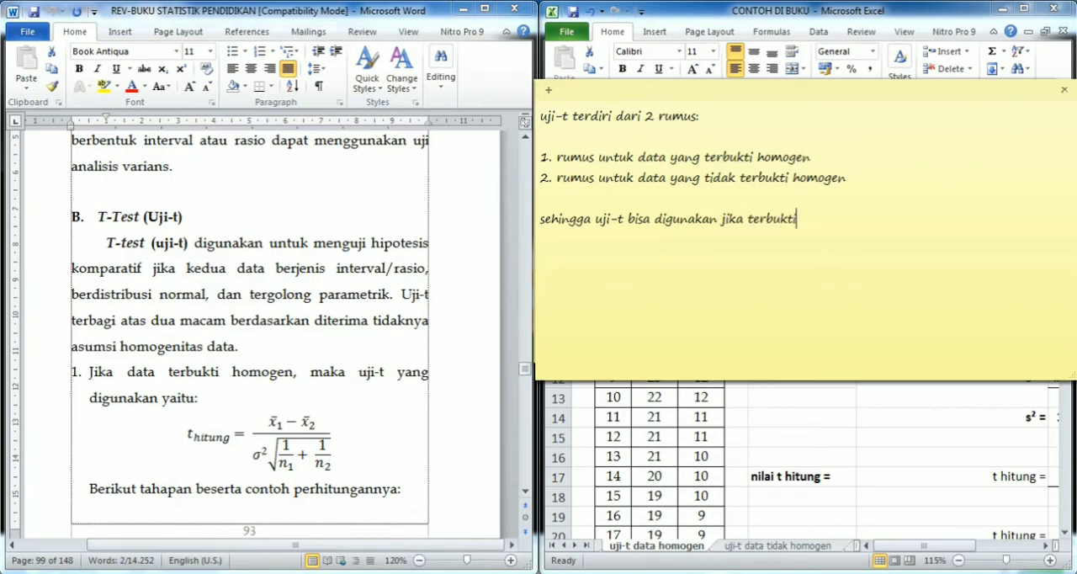
text( normal, dan )
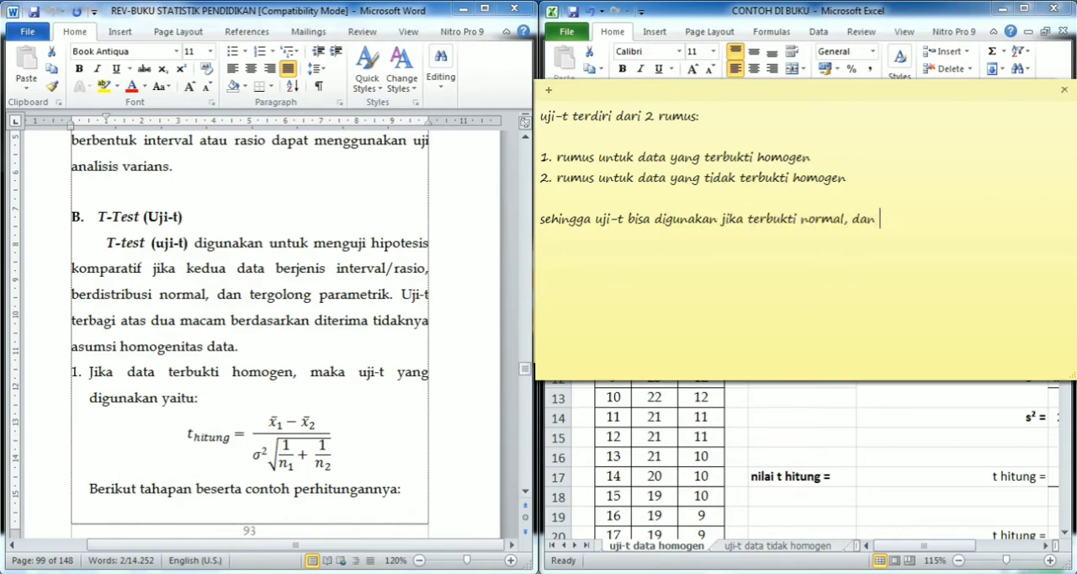
text(homogenitas )
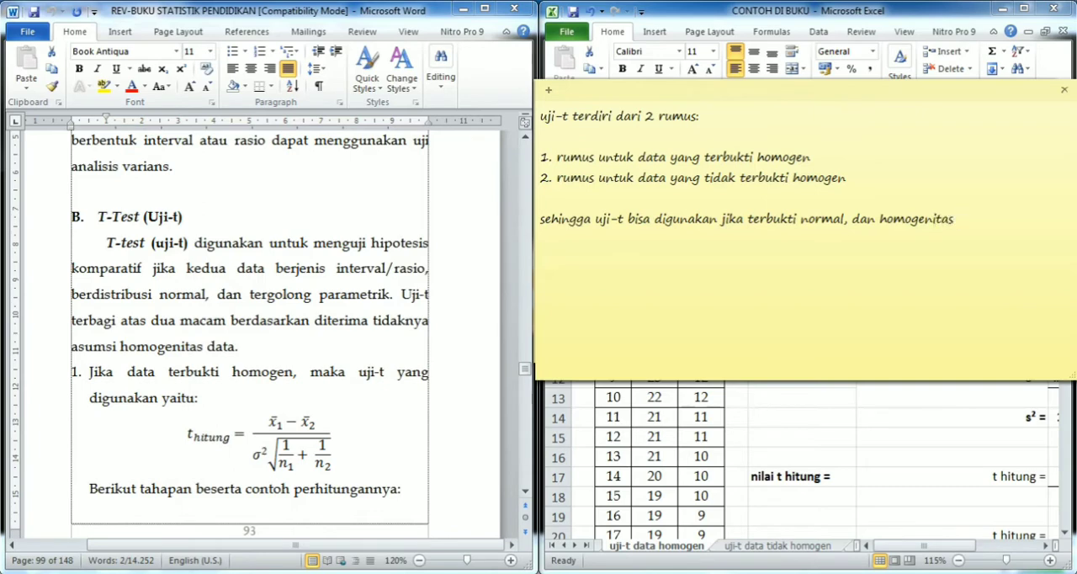
text(menentukan rum)
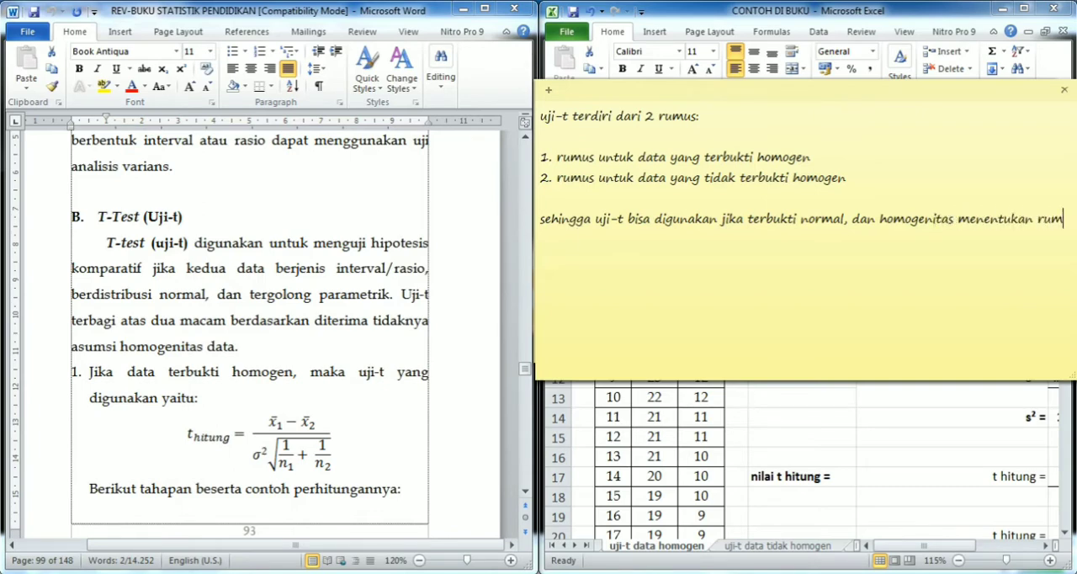
- Finish the concluding sentence with "homogenitas menentukan rumus uji-t yang akan digunakan"
text(us uji-t yang )
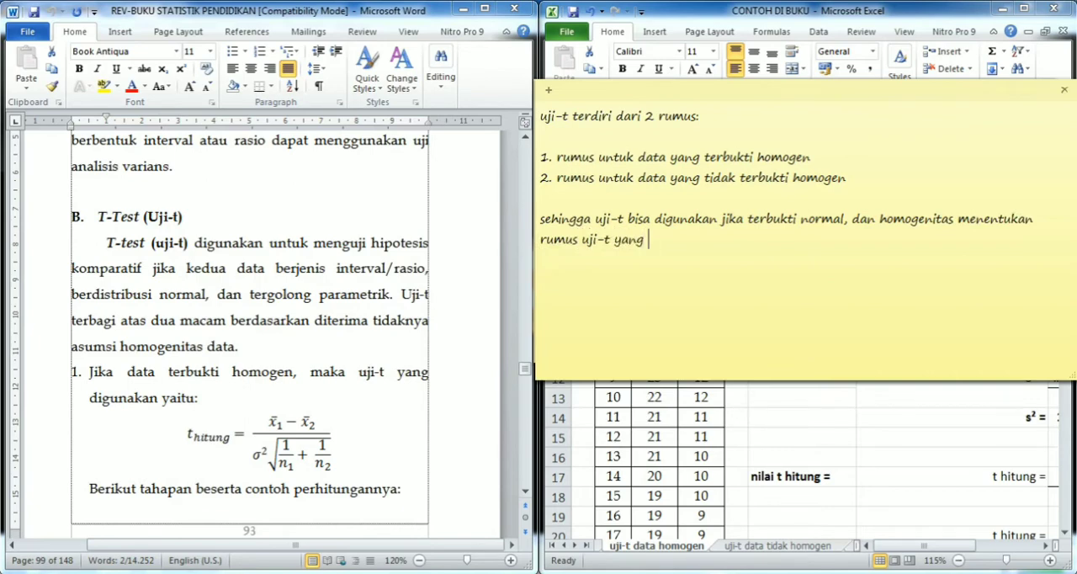
text(akan digunakan)
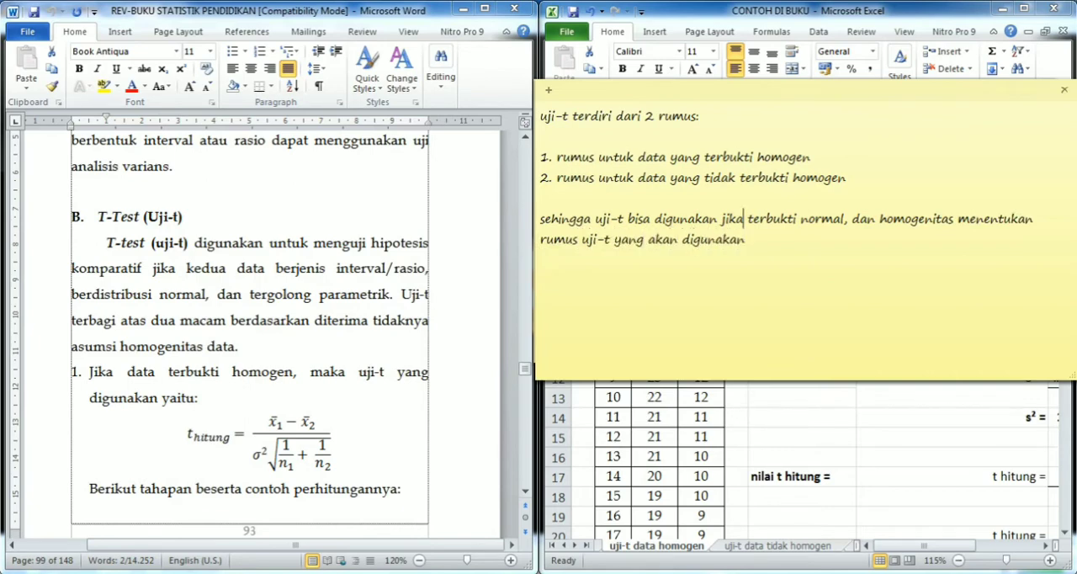
- Make the whole concluding sentence that begins with "sehingga" bold in the sticky note
key(shift+Down)
key(shift+Down)
key(ctrl+b)
key(Right)
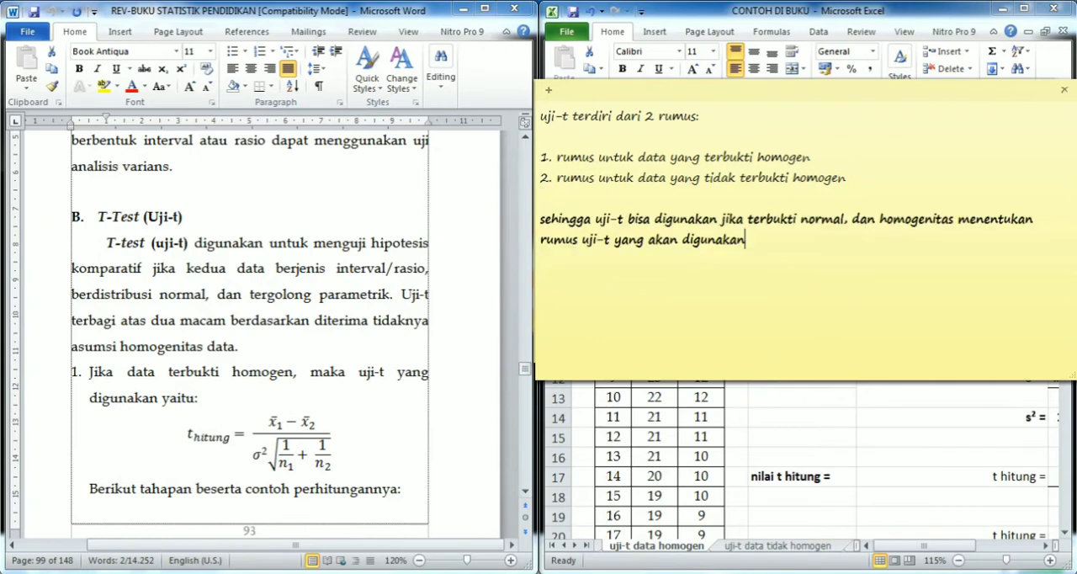
- Point out "tergolong parametrik", the condition "Jika data terbukti homogen" and its t hitung formula in the Word document
drag(249, 295, 387, 295)
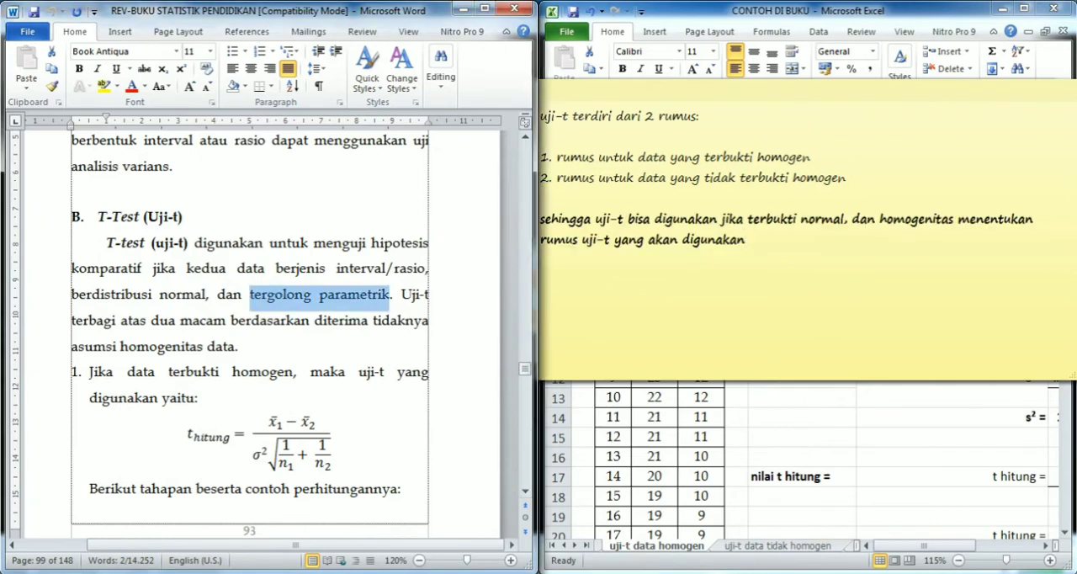
drag(90, 373, 307, 373)
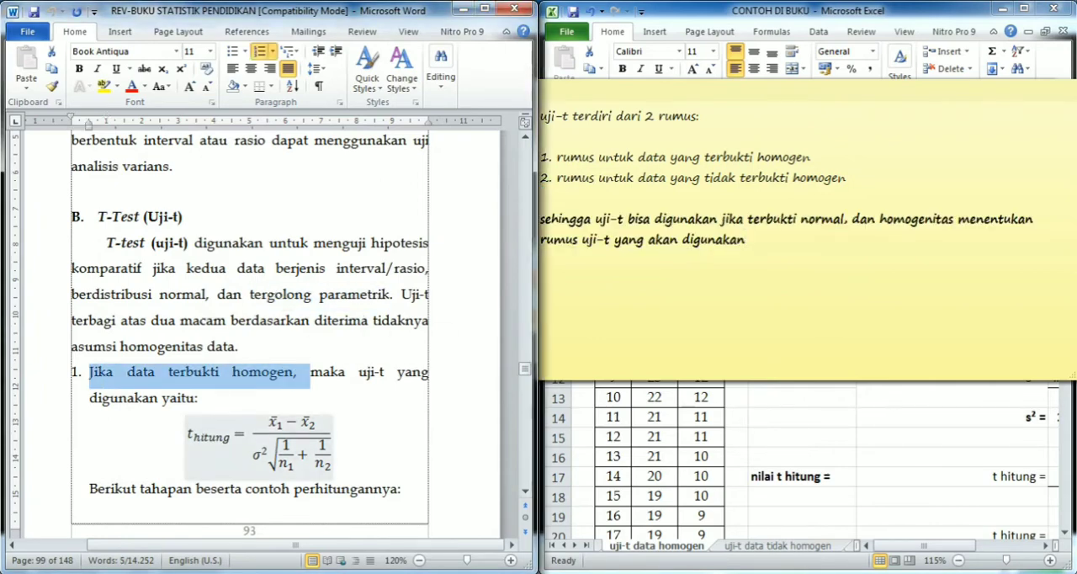
click(187, 434)
drag(188, 434, 337, 450)
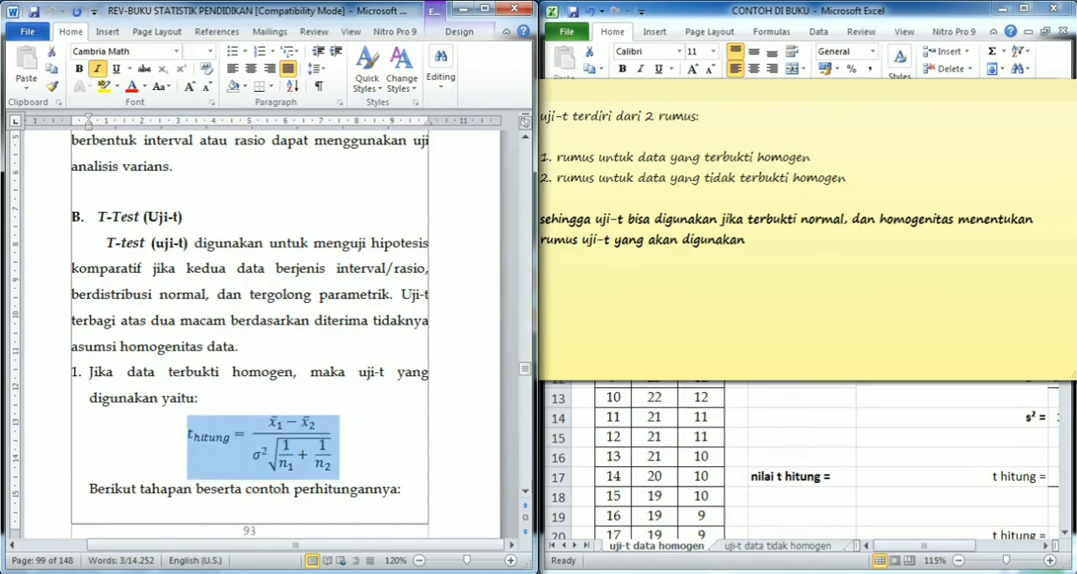
- Go to Table 7.2 in the book and select the matching data table B3:D36 in the Excel sheet
scroll(265, 337, down, 10)
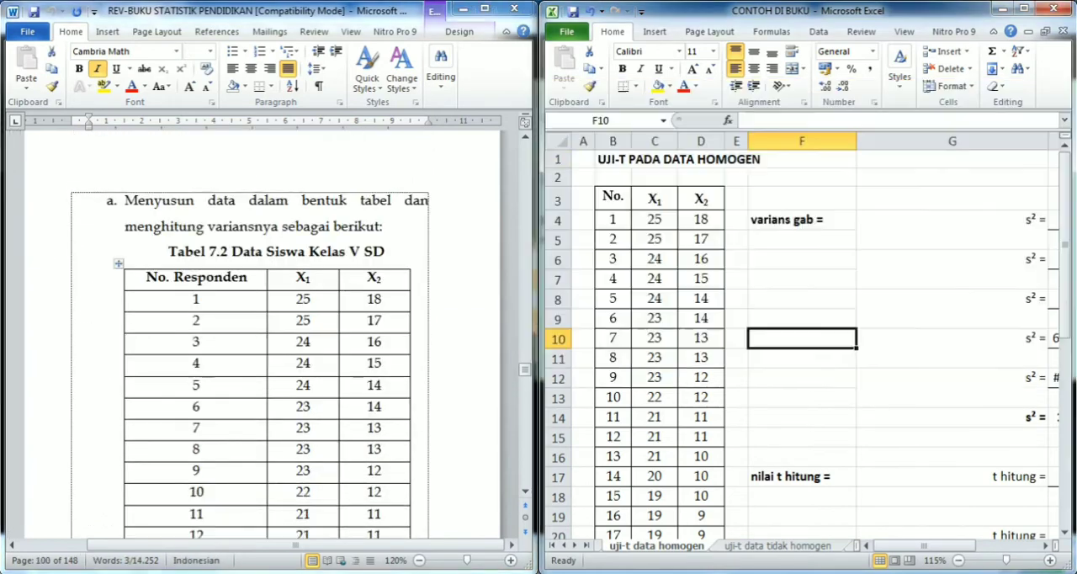
click(802, 219)
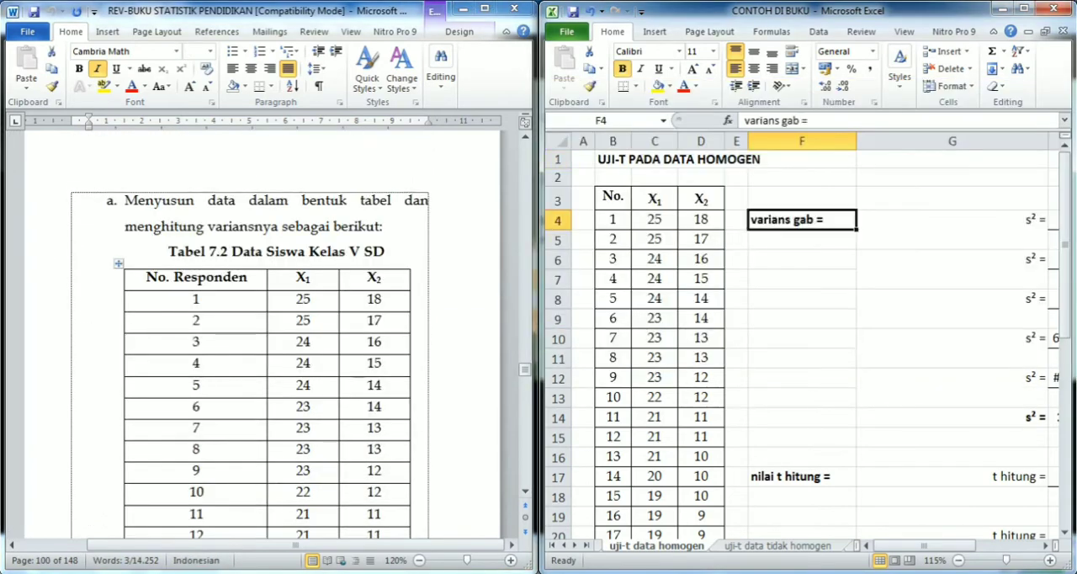
click(655, 239)
click(612, 197)
scroll(802, 345, down, 8)
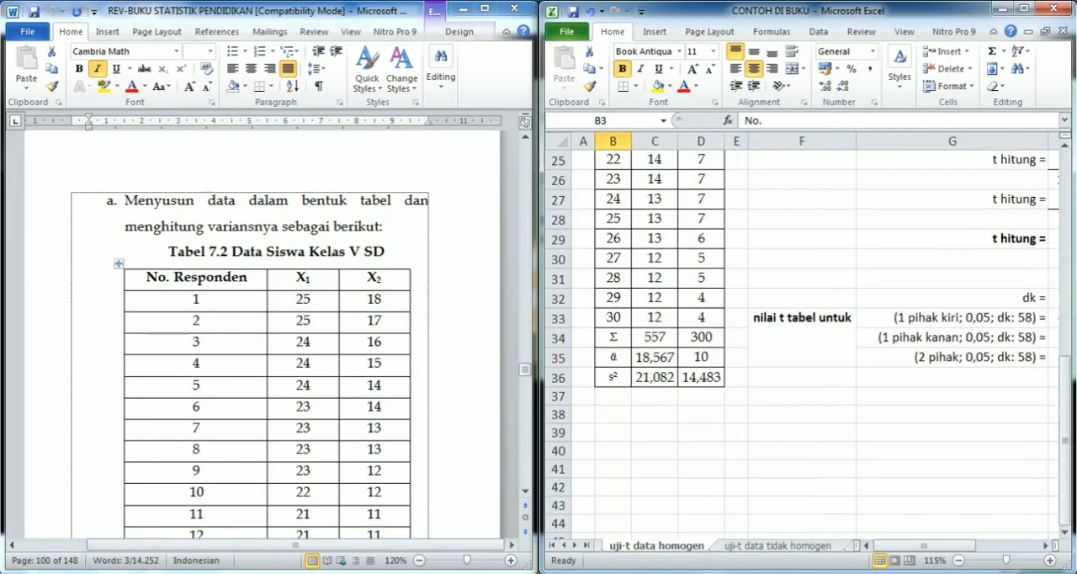
shift+click(701, 377)
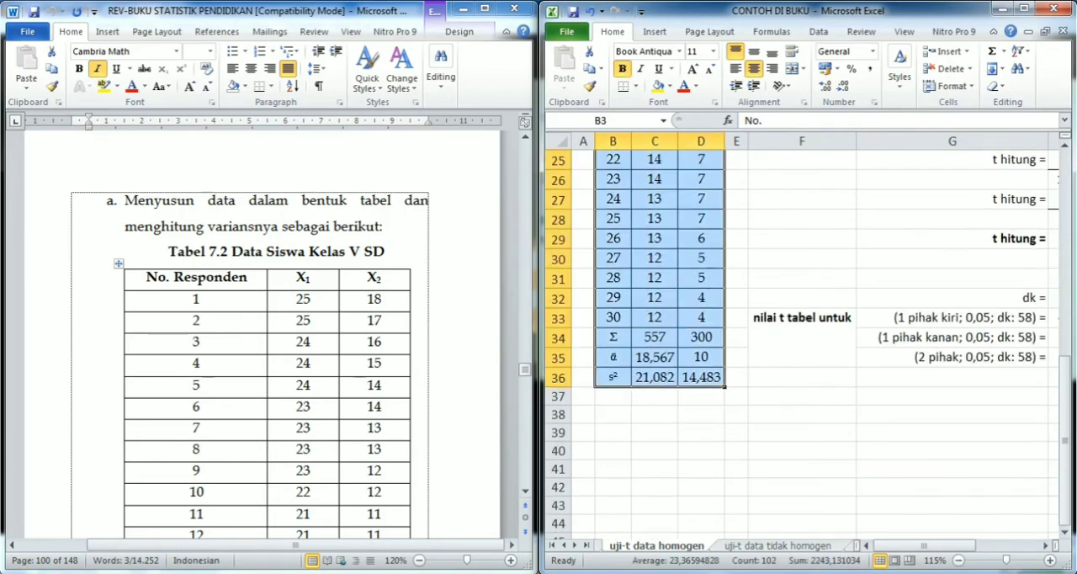
- Compare the last rows of Table 7.2 in Word, including sum, mean and variance, with the Excel data table
scroll(252, 353, down, 15)
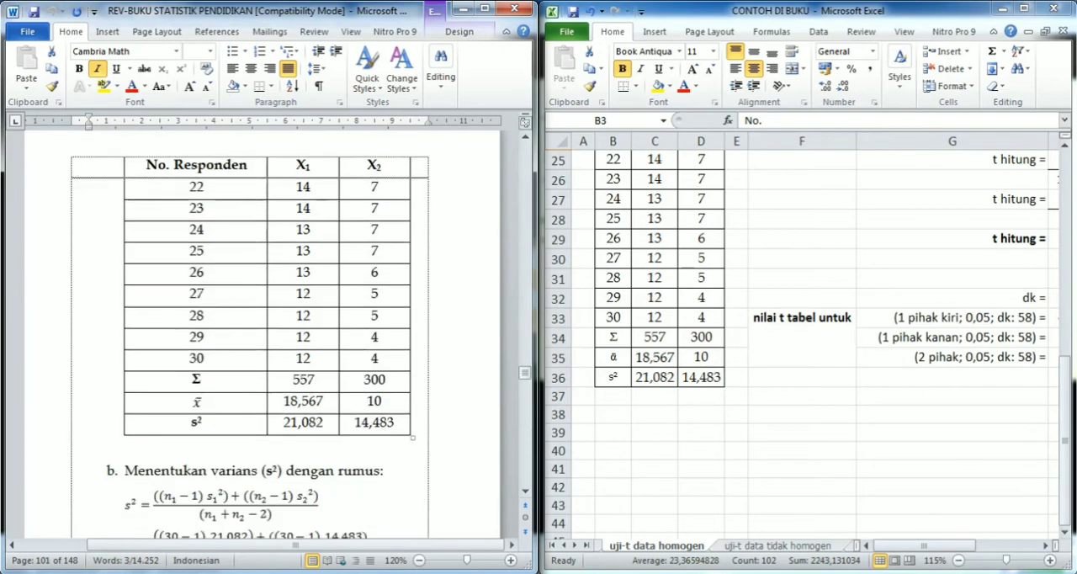
scroll(253, 354, down, 1)
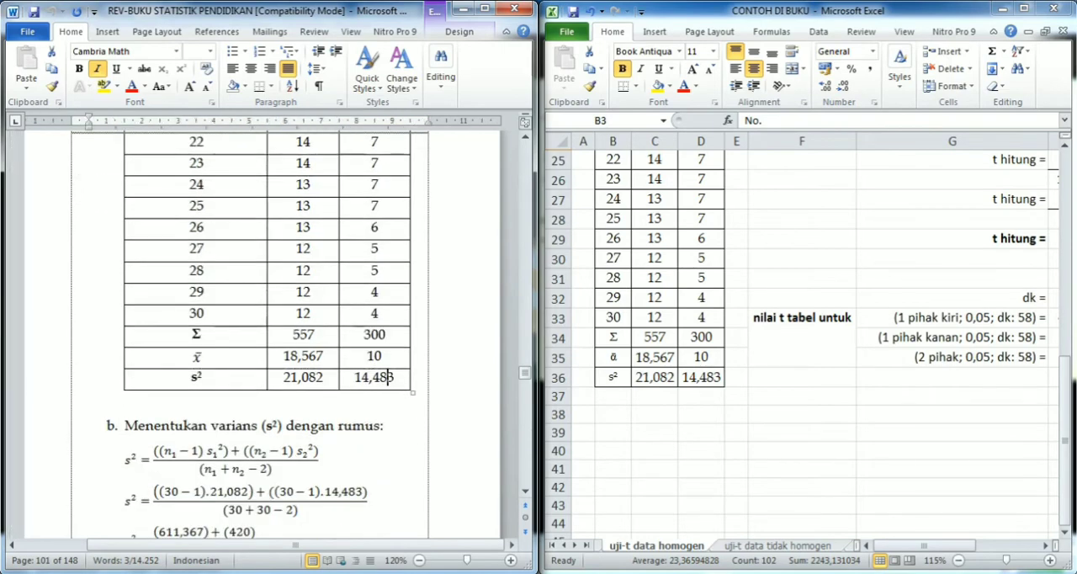
drag(388, 377, 295, 313)
key(alt+Tab)
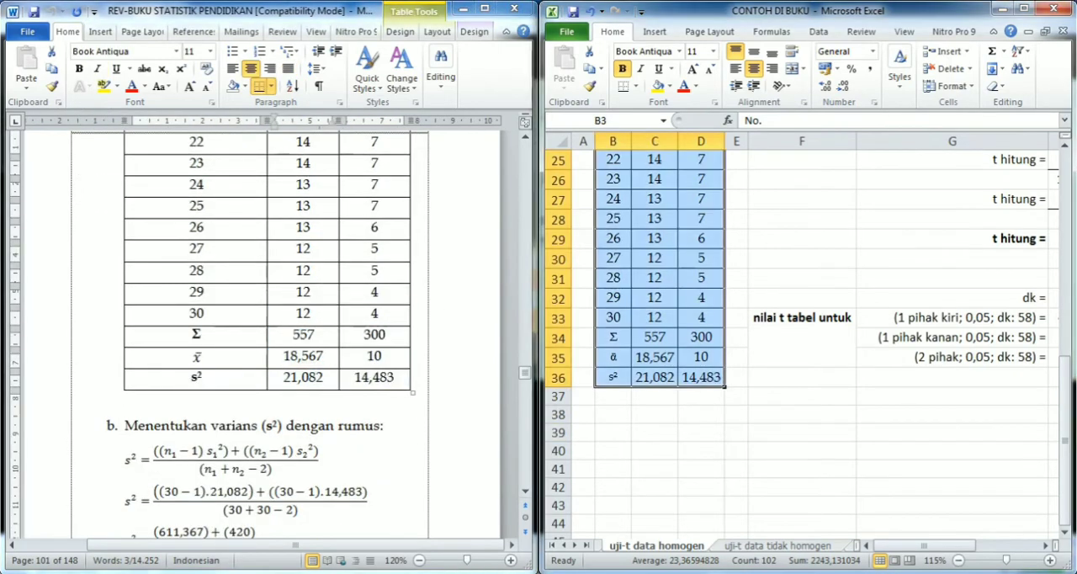
key(alt+Tab)
- Highlight the heading "Menentukan varians (s²) dengan" in Word and return to the combined variance section at the start of the Excel sheet
scroll(253, 354, down, 4)
drag(124, 246, 337, 246)
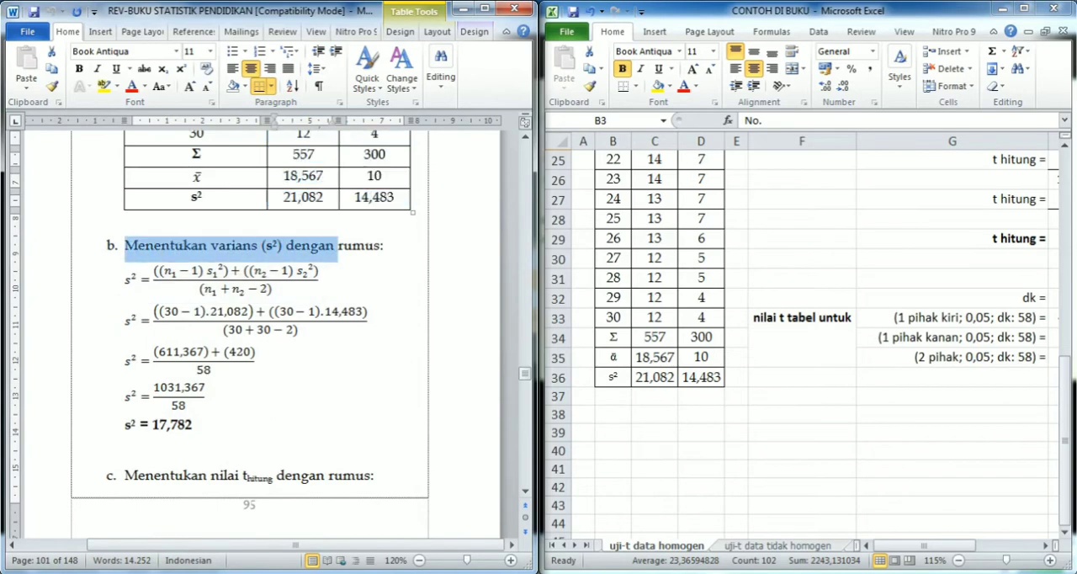
key(alt+Tab)
scroll(807, 336, up, 8)
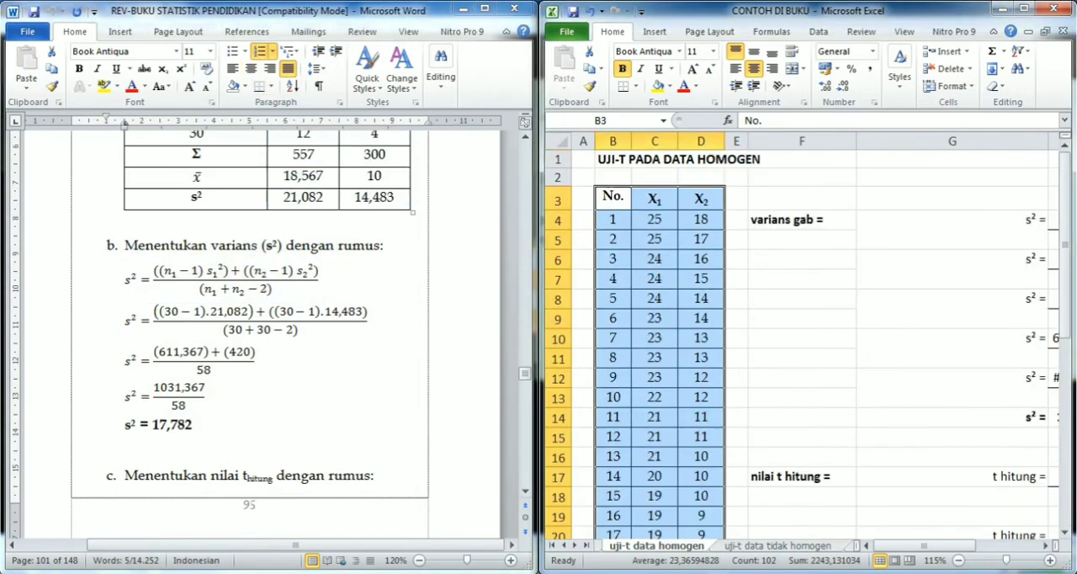
click(802, 338)
key(alt+Tab)
key(alt+Tab)
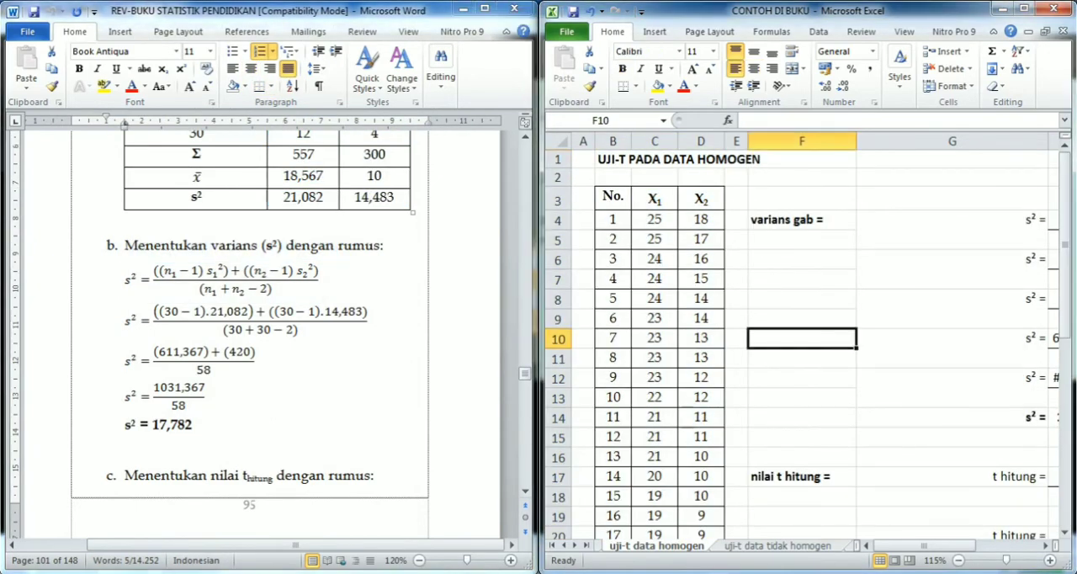
- Show the full combined variance calculation in the Excel sheet at 85% zoom
click(951, 229)
key(Right)
key(Right)
key(Right)
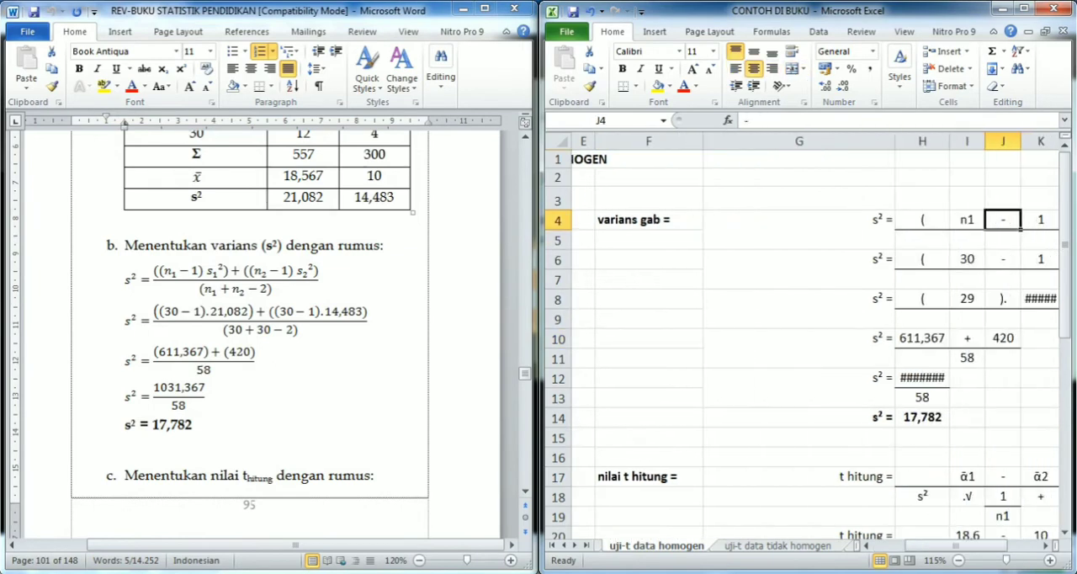
scroll(808, 340, down, 2)
drag(942, 545, 998, 545)
click(786, 211)
click(616, 211)
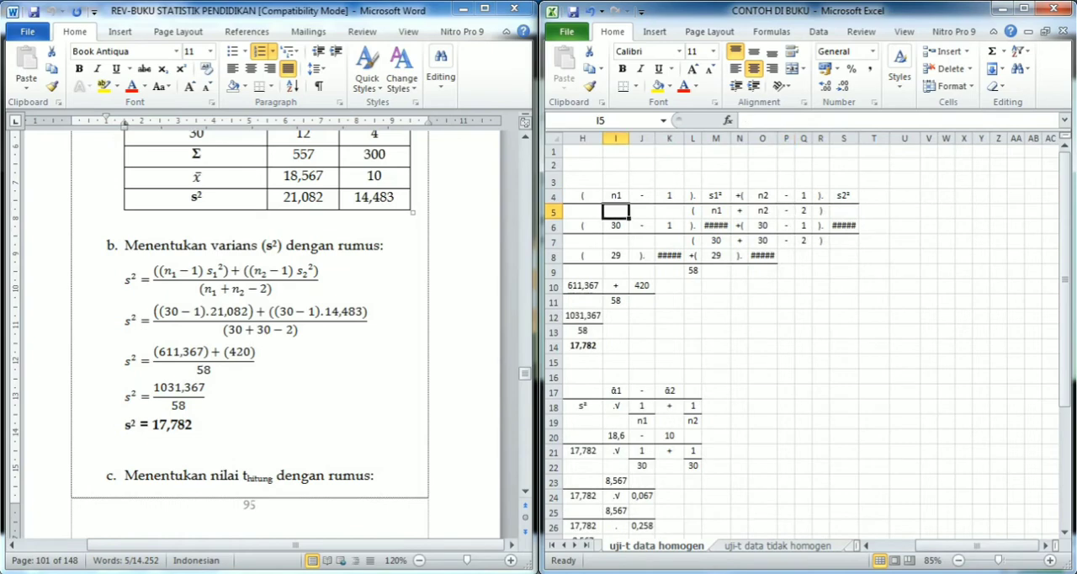
- Widen columns K, M and S so the variance values in the calculation display in full
key(alt+Tab)
key(alt+Tab)
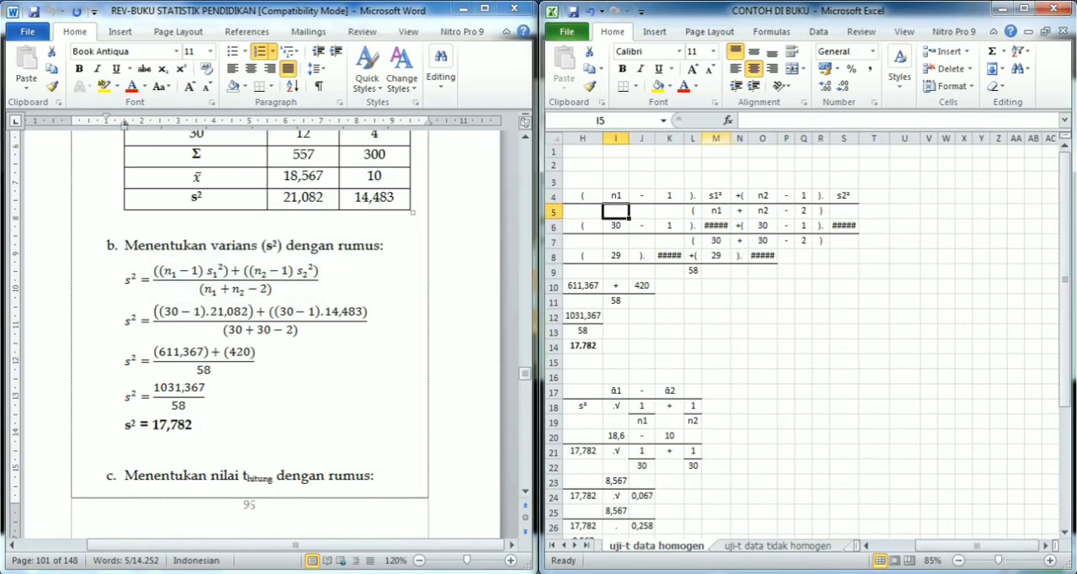
drag(729, 138, 689, 138)
drag(797, 138, 803, 138)
drag(885, 138, 892, 138)
click(728, 315)
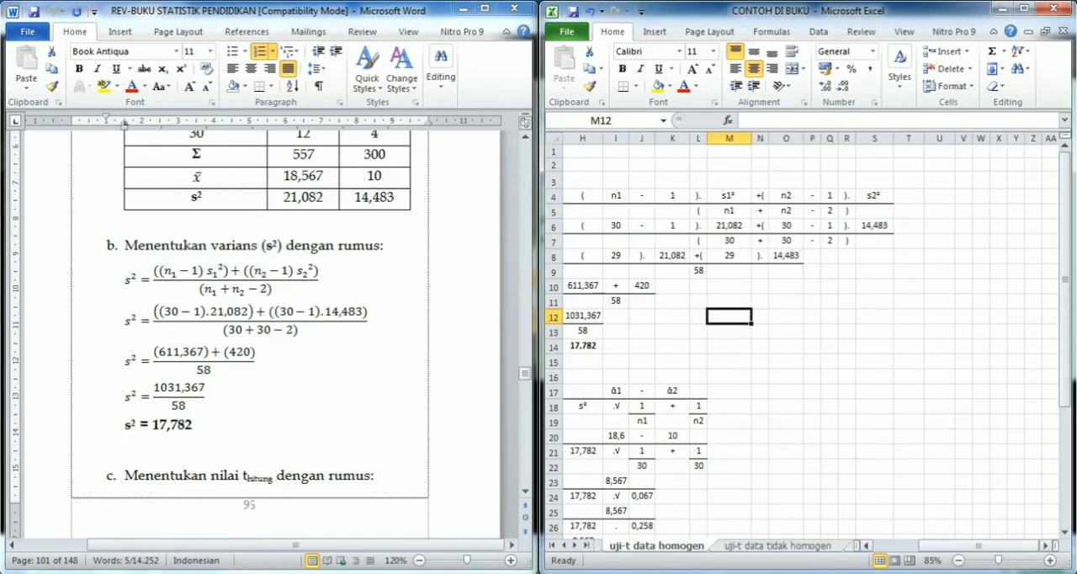
- Compare the substituted combined variance rows 4 to 8 in Excel with the formula in section b of the book
click(672, 406)
click(615, 361)
click(252, 426)
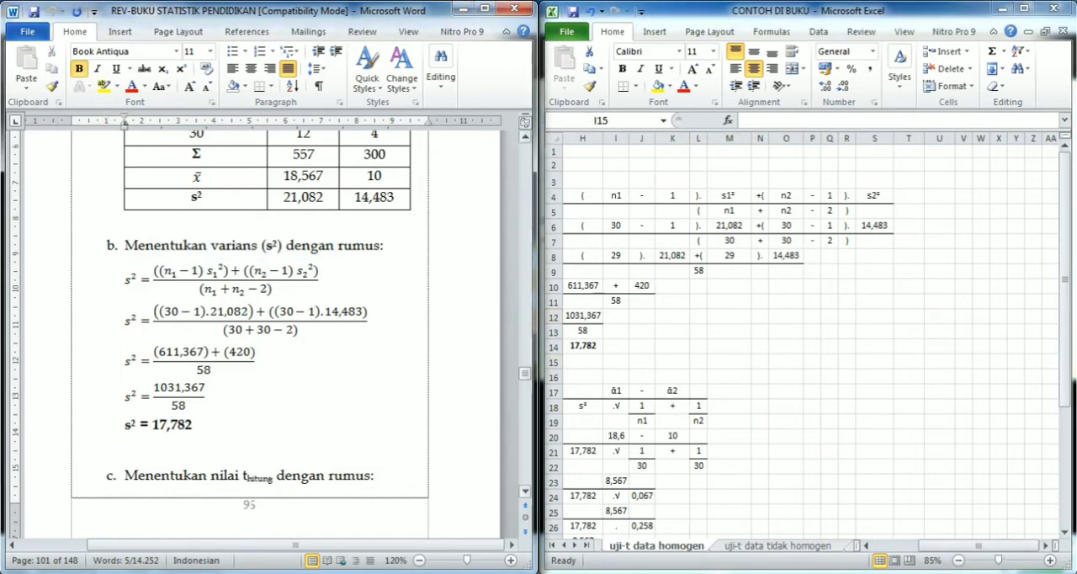
click(616, 361)
click(672, 225)
key(Left)
key(Left)
key(Left)
key(Left)
key(Left)
key(Left)
key(Left)
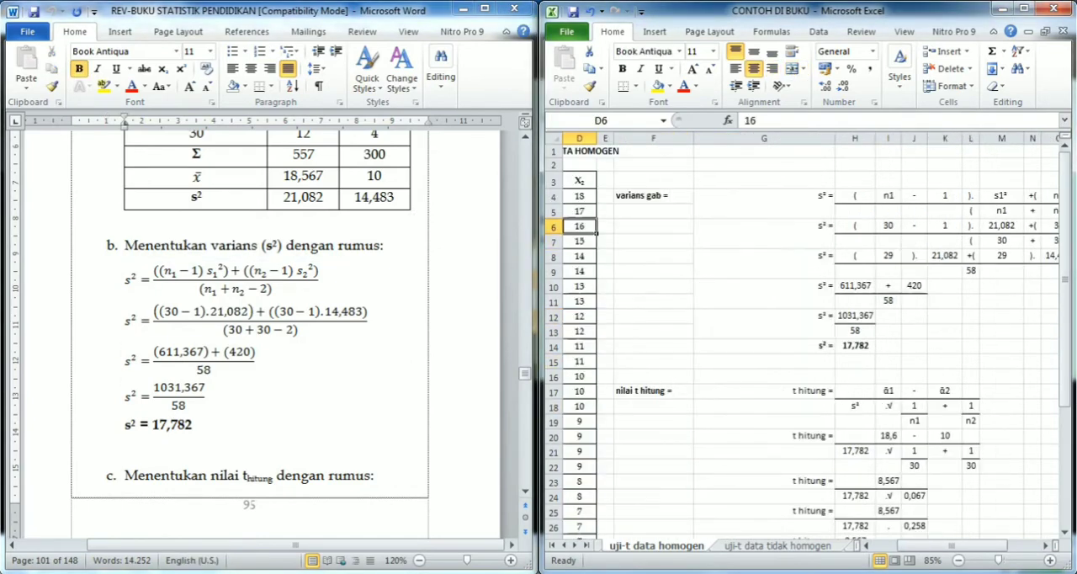
key(ctrl+Right)
key(ctrl+Right)
key(Down)
key(Down)
key(Left)
key(Left)
key(Left)
key(Left)
key(Left)
key(Left)
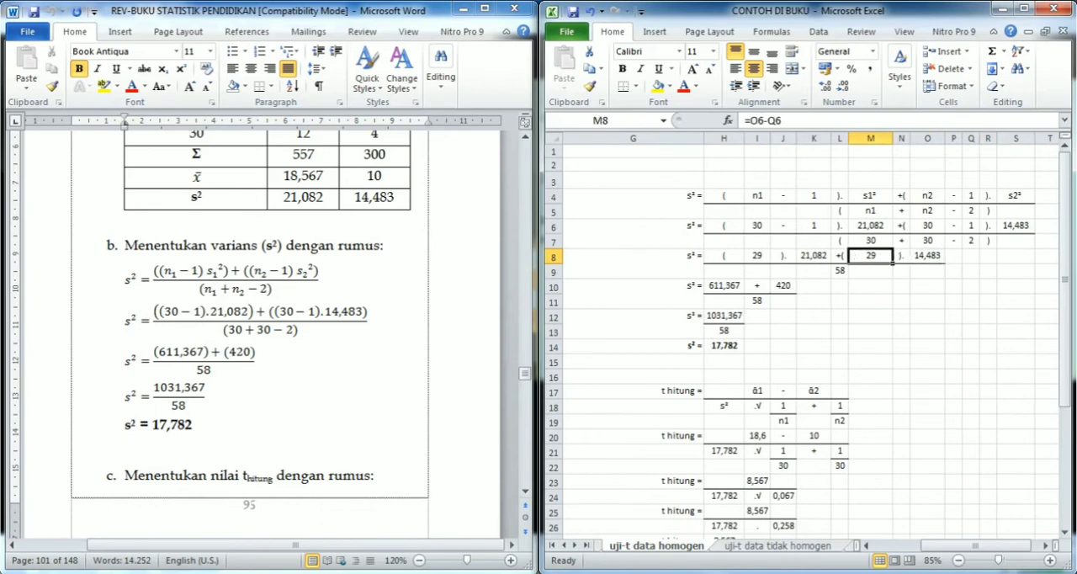
- Examine the final stages of the combined variance calculation down to the result in cell H14
key(Left)
key(Left)
key(Left)
key(Down)
key(Down)
key(Down)
key(Down)
key(Down)
key(Down)
key(Left)
key(Left)
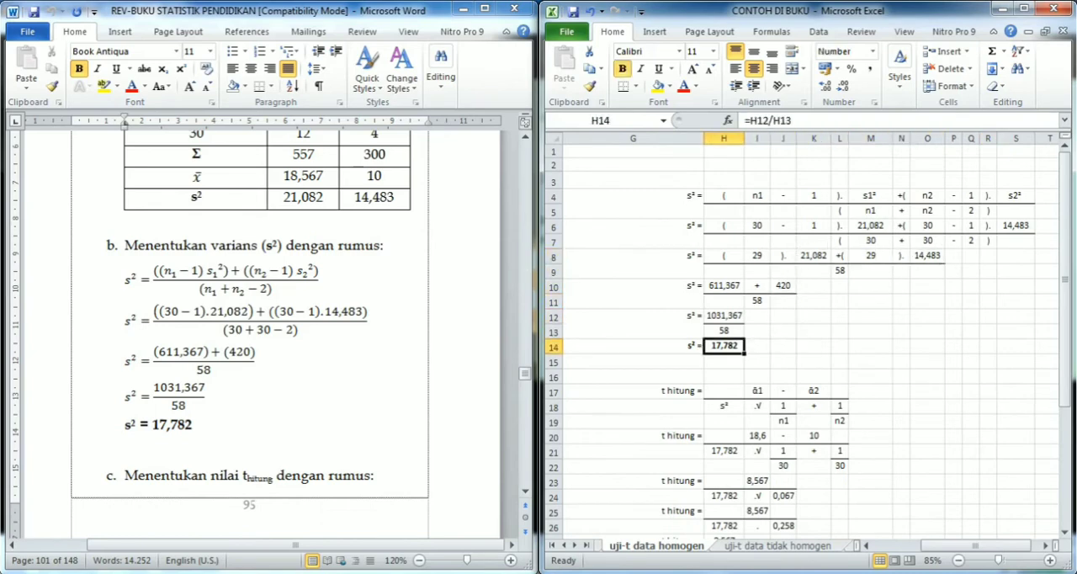
key(Up)
key(Up)
key(Up)
key(Up)
key(Up)
key(Up)
key(Up)
key(Up)
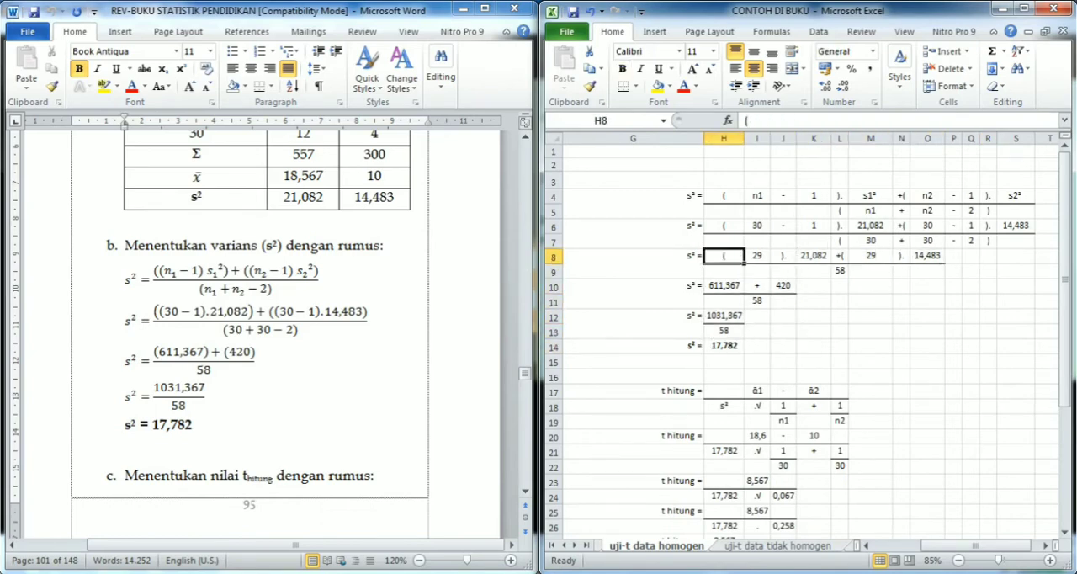
- Inspect the source formulas behind the first sample size and first variance in row 6 of the Excel calculation
key(Right)
key(F2)
key(Escape)
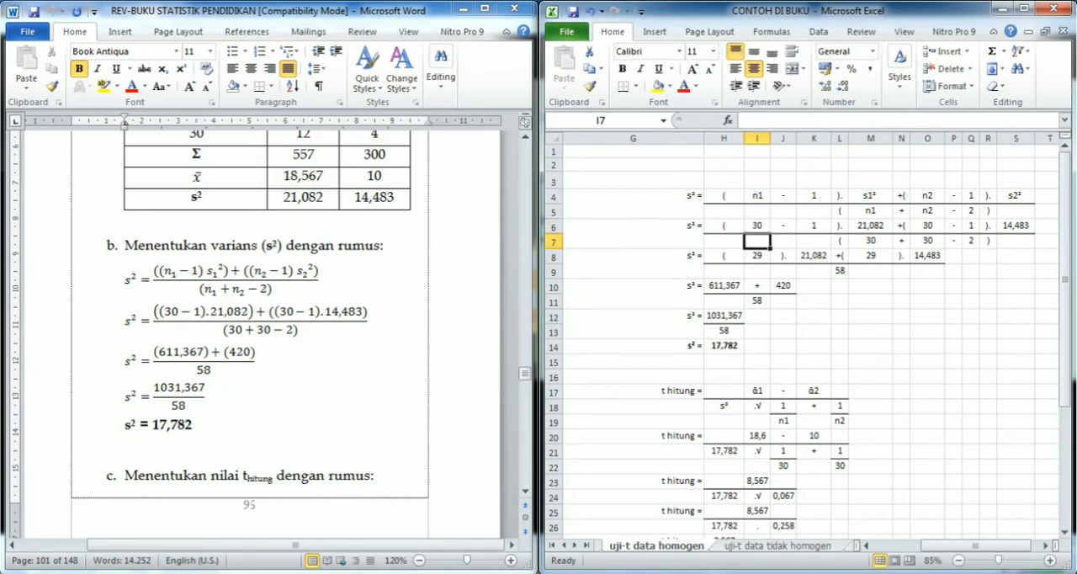
key(Right)
key(Right)
key(Right)
key(Right)
key(F2)
key(Return)
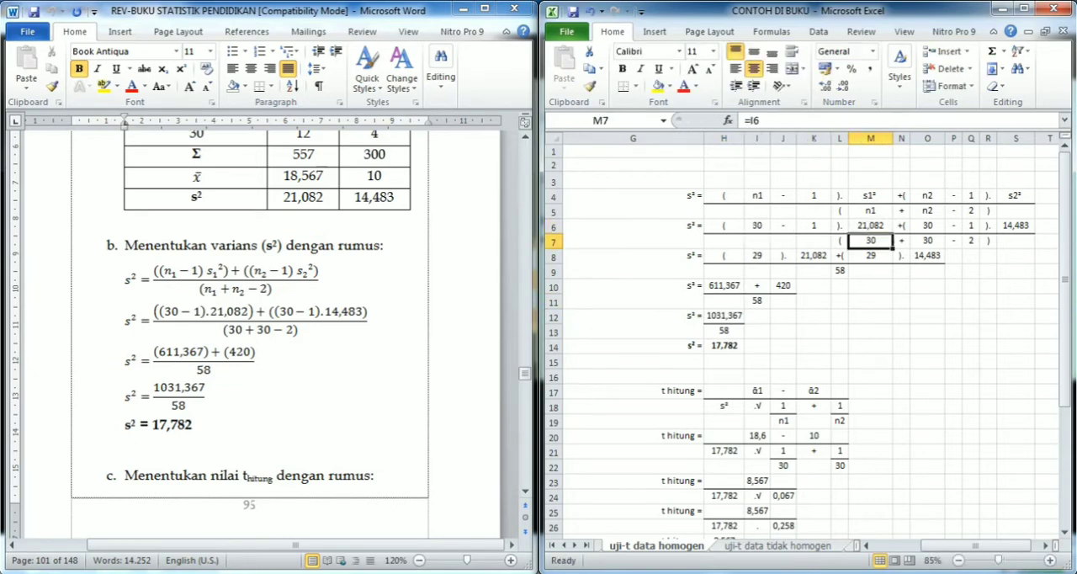
- Inspect the source formulas of the second sample size in O6 and the second variance in S6
key(Up)
key(Right)
key(Right)
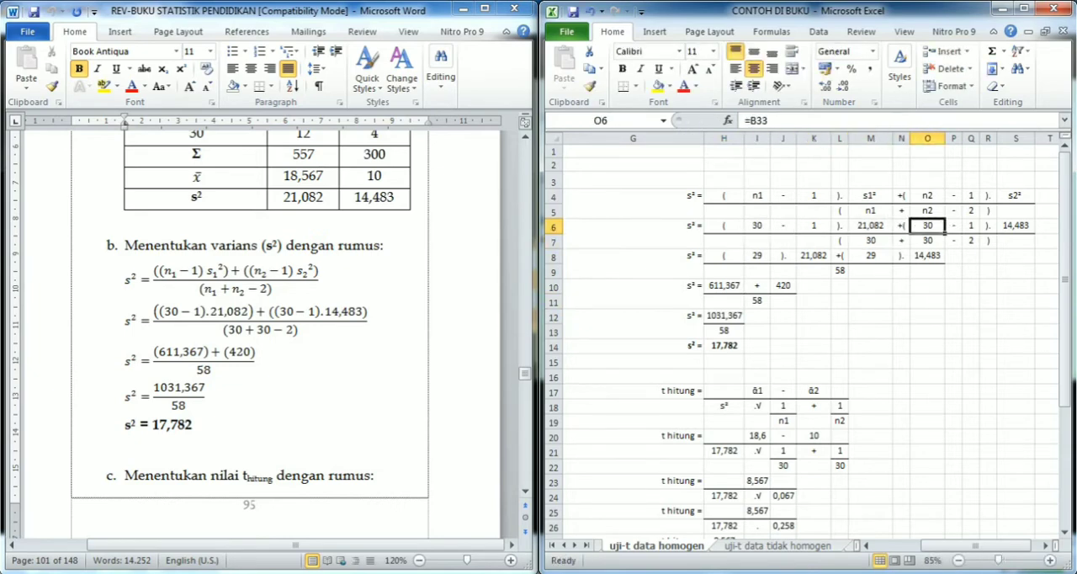
key(F2)
key(Return)
key(Up)
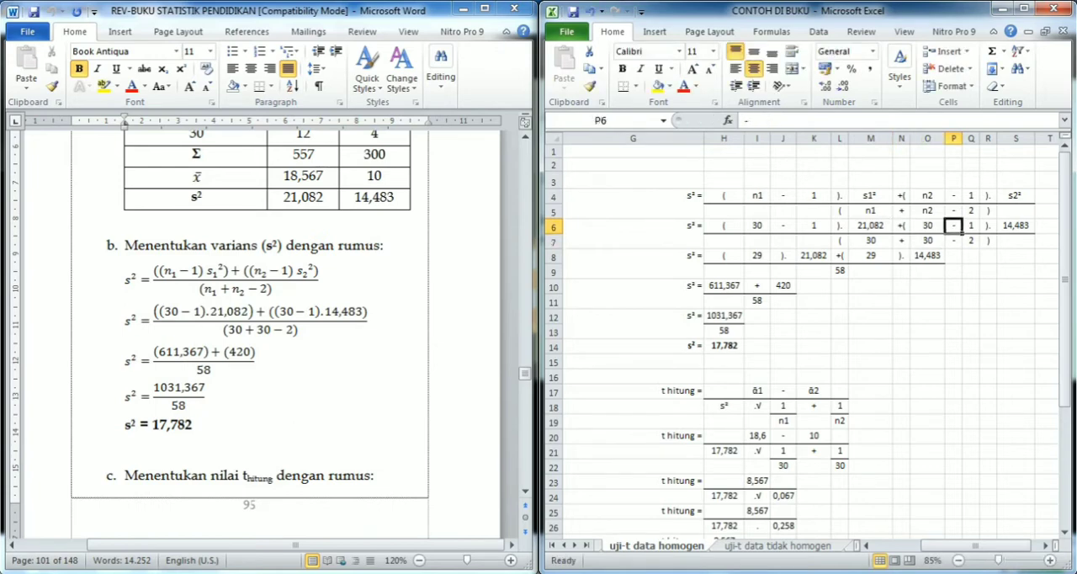
key(Right)
key(Right)
key(Right)
key(Right)
key(F2)
key(Return)
- Inspect the formulas that carry the variances and reduced sample sizes into the numerator in row 8
key(Down)
key(Left)
key(Left)
key(Left)
key(Left)
key(Left)
key(Left)
key(Left)
key(Left)
key(Left)
key(Left)
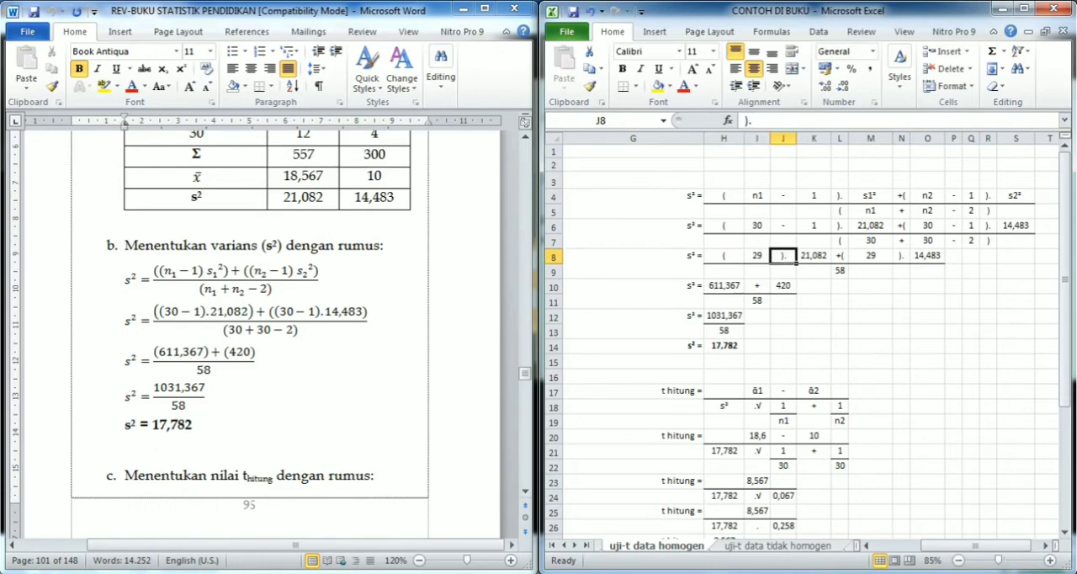
key(Right)
key(Right)
key(F2)
key(Return)
key(Up)
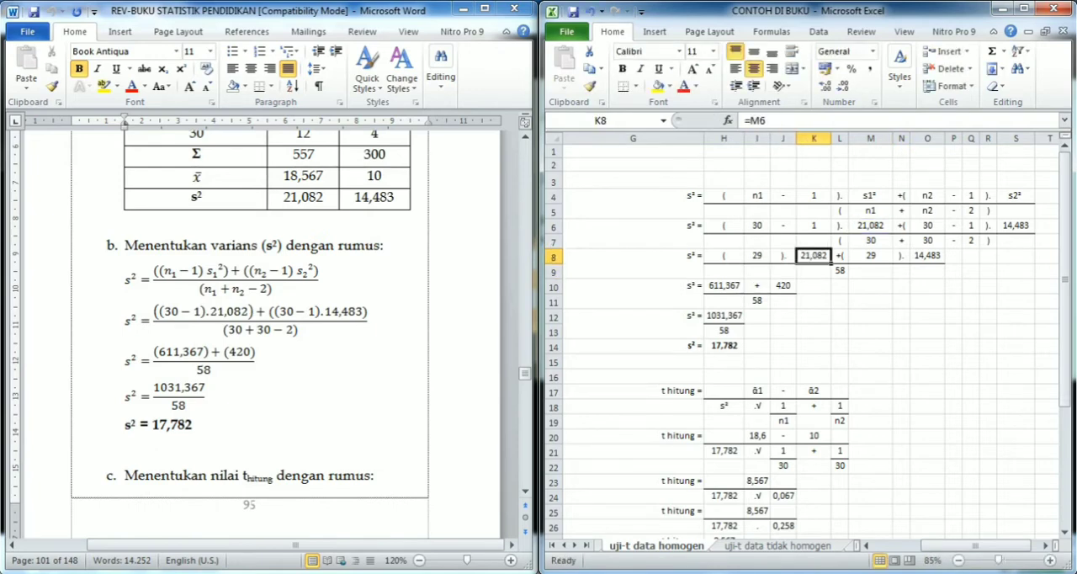
key(Right)
key(Right)
key(F2)
key(Escape)
key(Right)
key(Right)
key(Down)
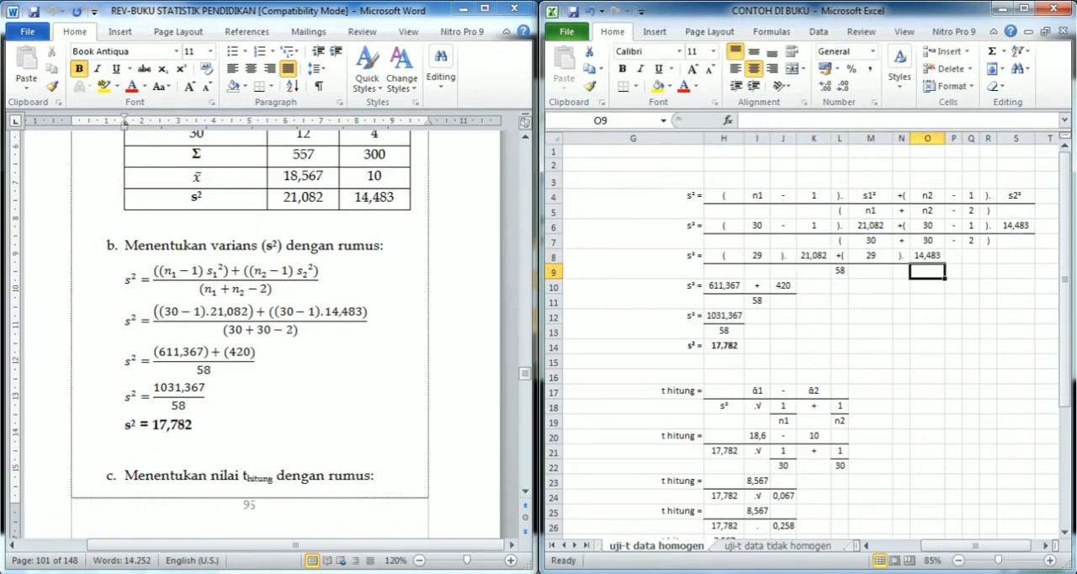
- Inspect the formula in L9 that computes the denominator from the sample sizes in row 7
key(Left)
key(Left)
key(Left)
key(F2)
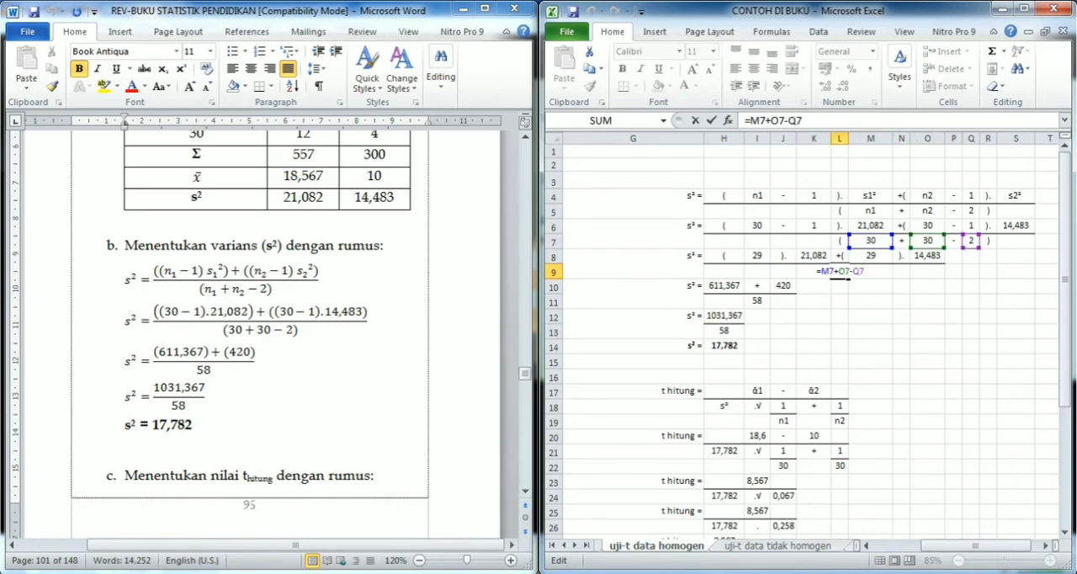
key(Return)
key(Down)
key(Down)
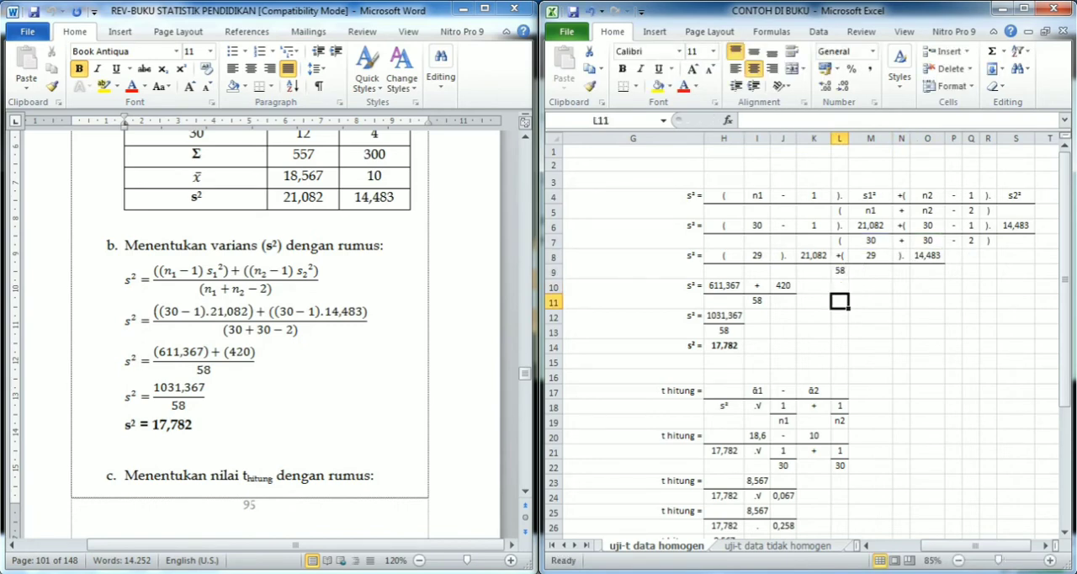
- Inspect the product formulas in H10 and J10 that form the two numerator terms
key(Left)
key(Left)
key(Left)
key(Left)
key(Up)
key(Up)
key(F2)
key(Return)
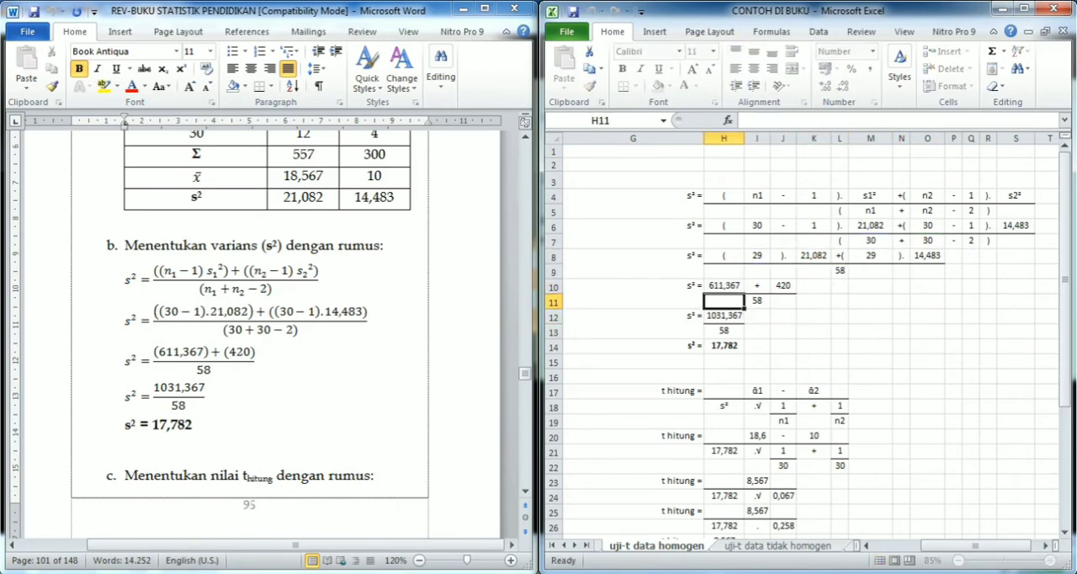
key(Up)
key(Right)
key(Right)
key(F2)
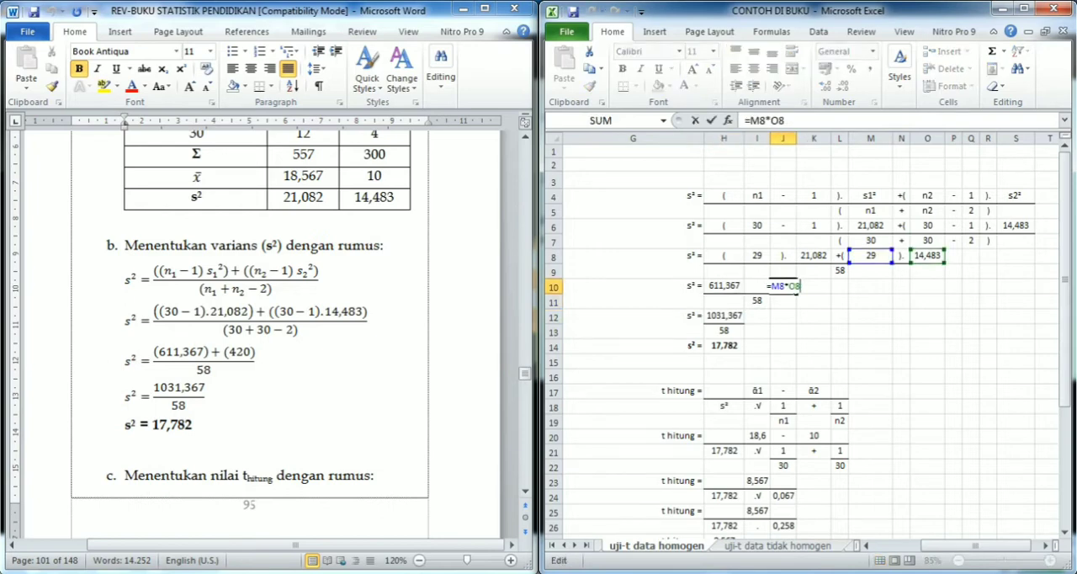
key(Return)
key(Down)
key(Left)
text(=)
key(Escape)
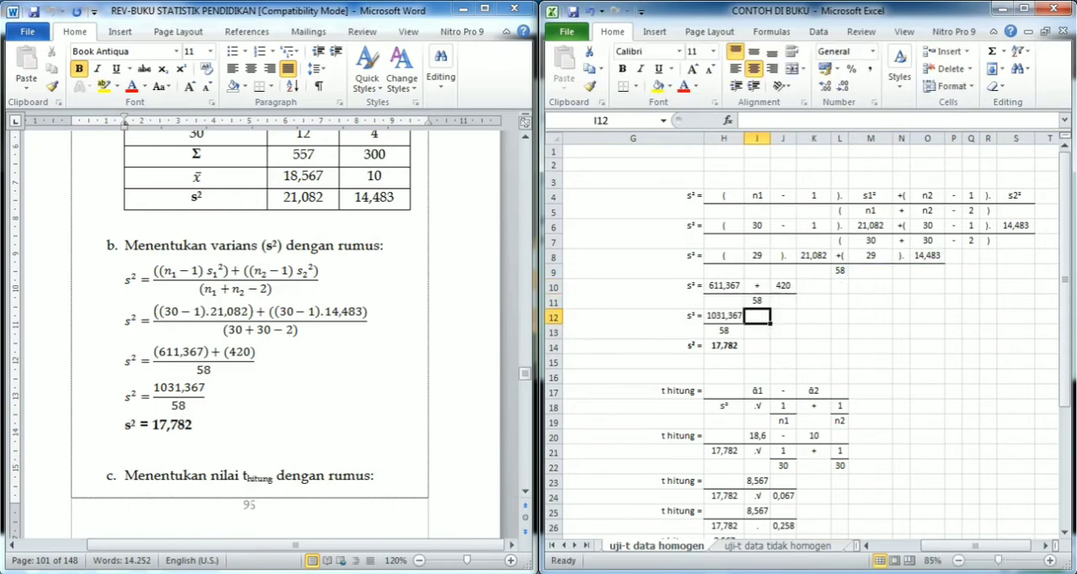
- Inspect the formulas for the summed numerator, its denominator and the final combined variance in cells H12 to H14
key(Left)
key(F2)
key(Return)
key(F2)
key(Return)
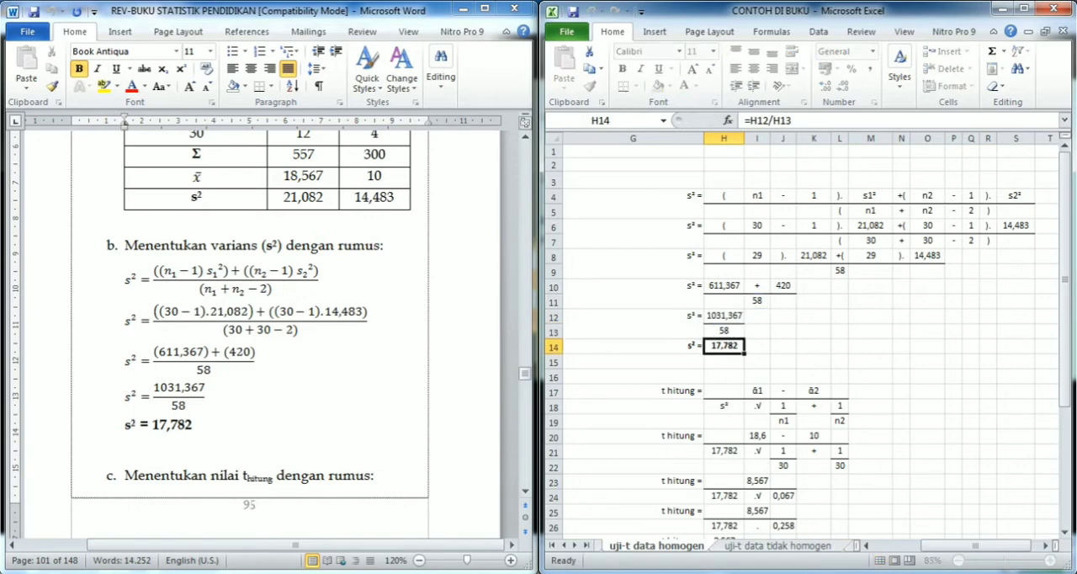
key(F2)
key(Return)
key(Down)
key(Down)
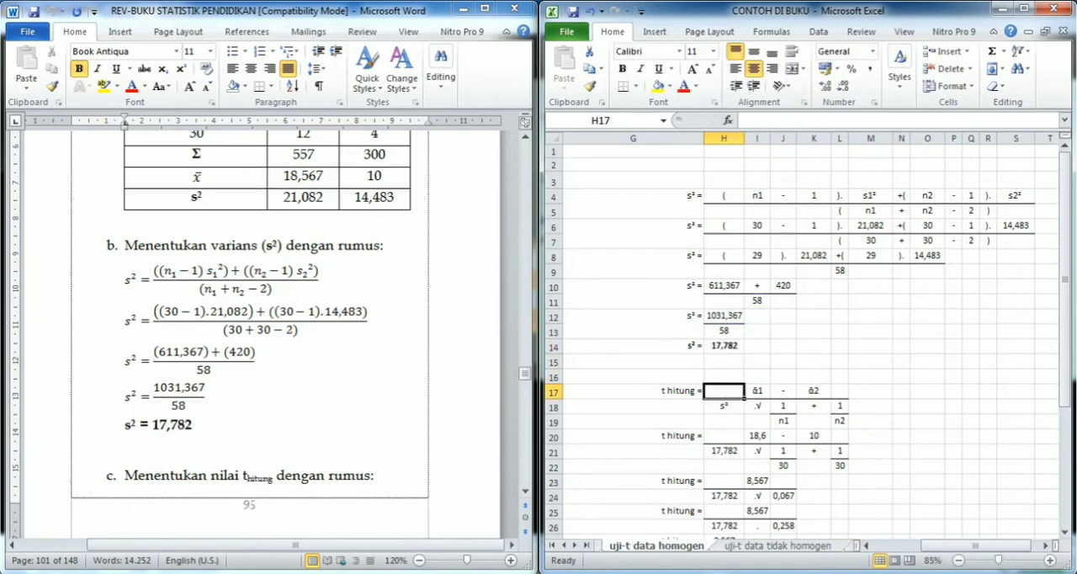
- Switch to Word and show the book's section c t hitung calculation from the general formula to the final result
key(alt+Tab)
key(Up)
key(Up)
key(Up)
key(Up)
key(Up)
key(Up)
key(Up)
key(Up)
key(Up)
key(Up)
key(Up)
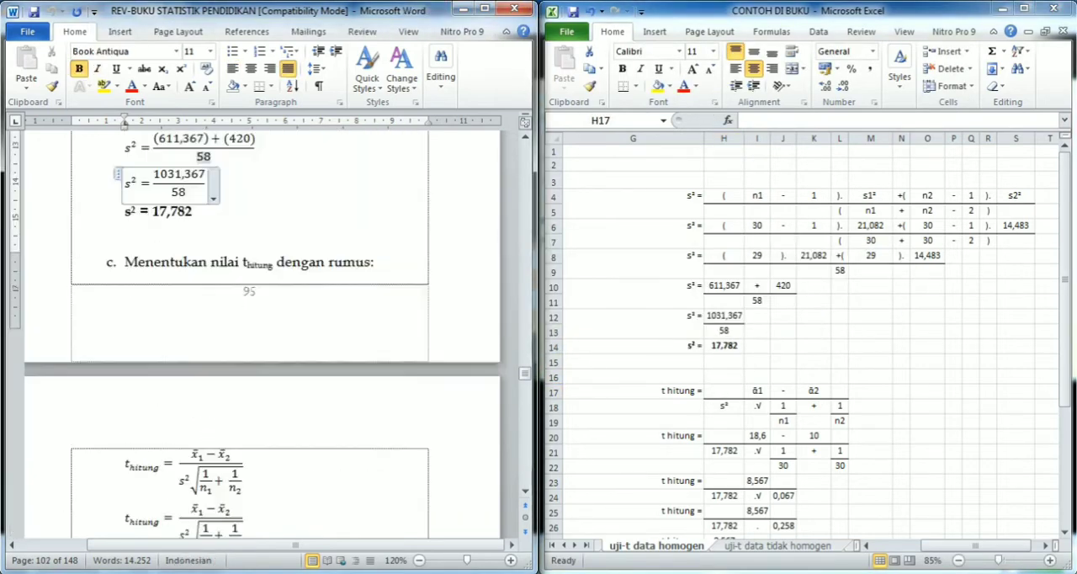
key(Up)
key(Up)
key(Down)
key(Down)
key(Down)
key(Down)
key(Down)
key(Down)
key(Down)
key(Down)
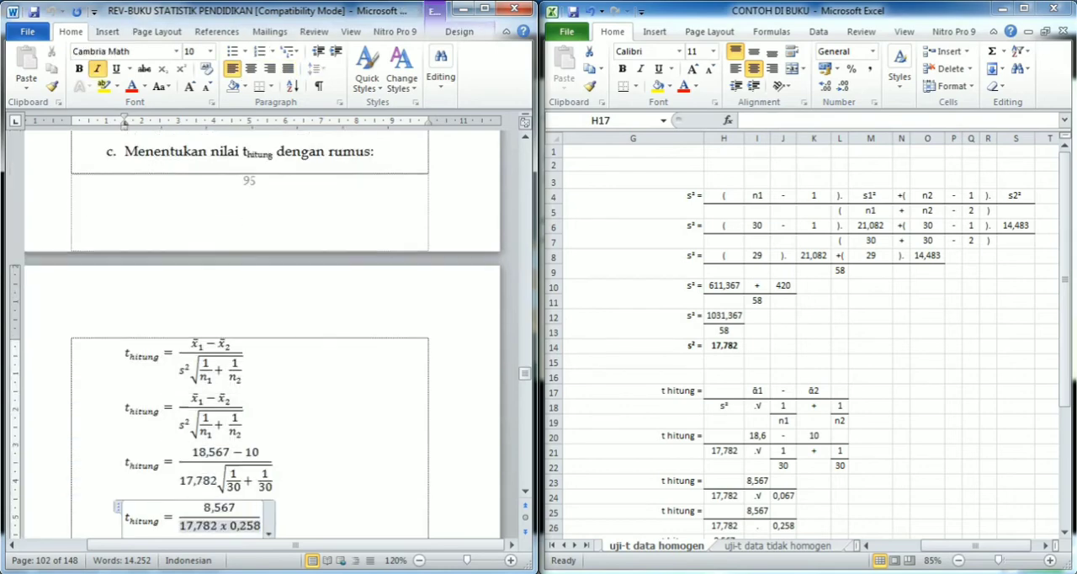
key(Down)
key(Down)
key(Down)
- Switch back to Excel and examine the terms of the general t hitung formula in rows 17 to 19
key(alt+Tab)
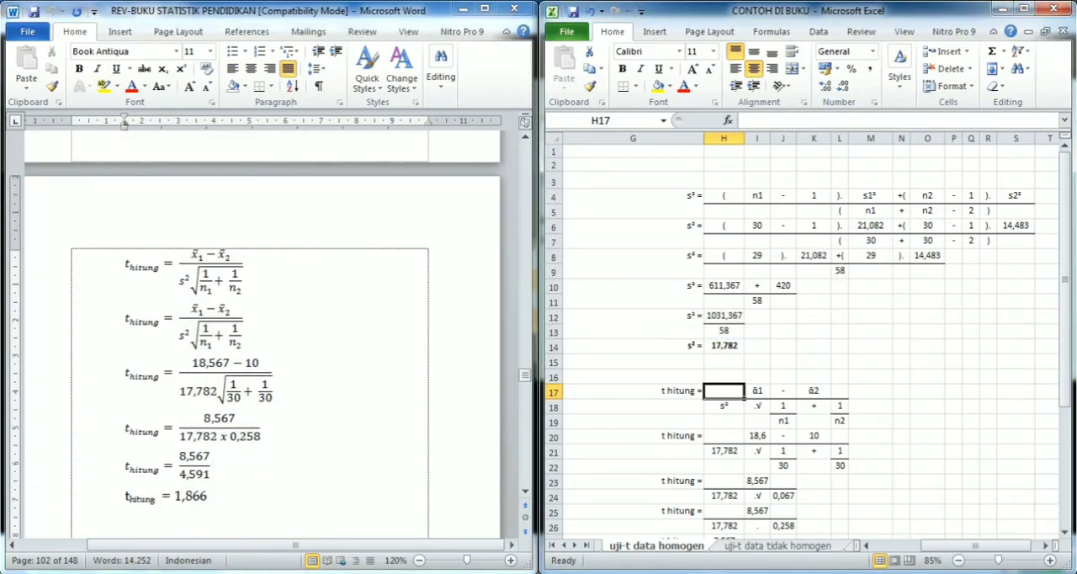
key(Right)
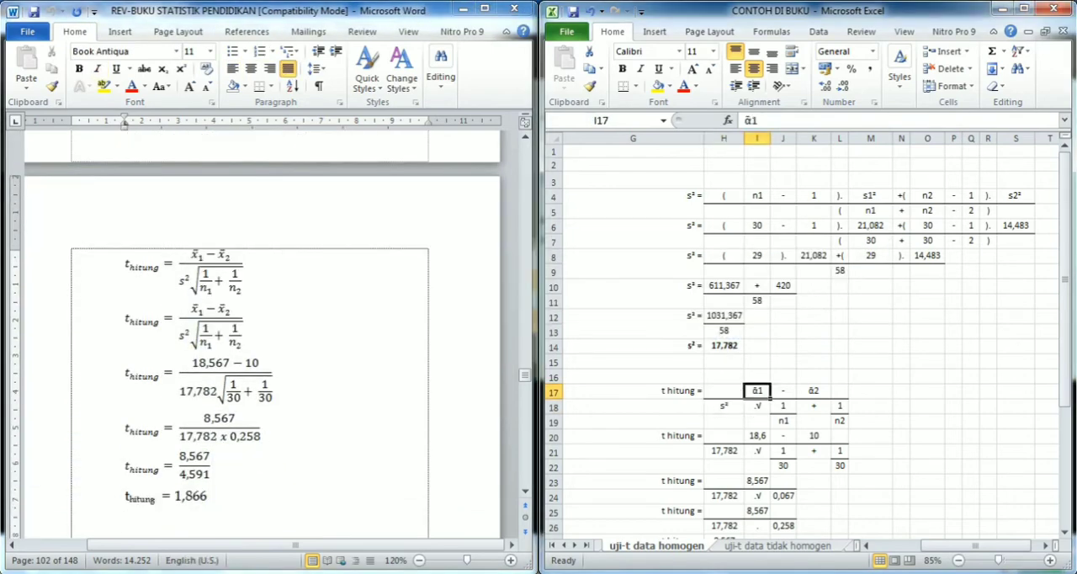
key(Right)
key(Right)
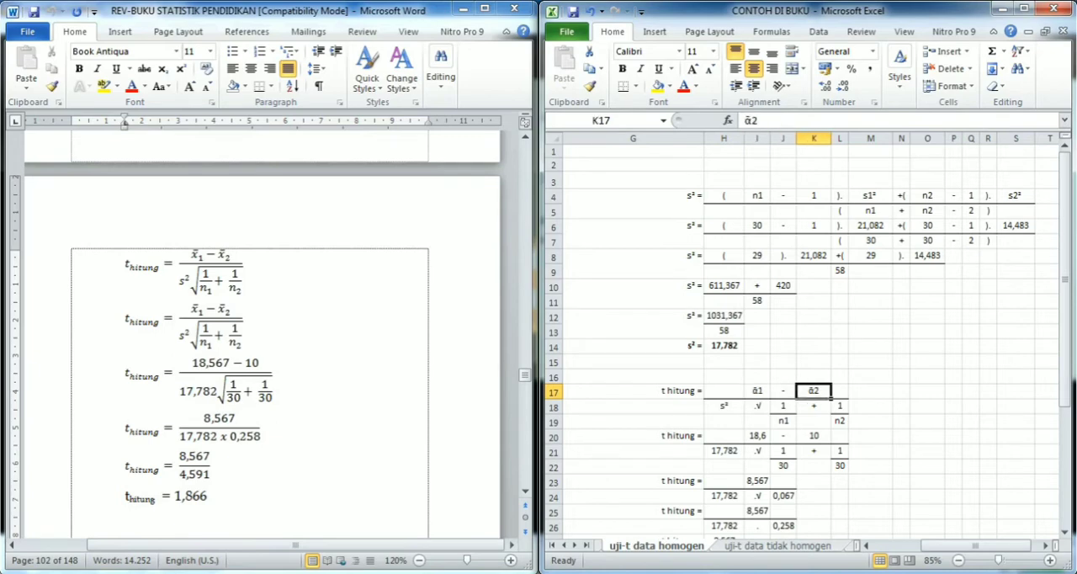
key(Down)
key(Left)
key(Left)
key(Left)
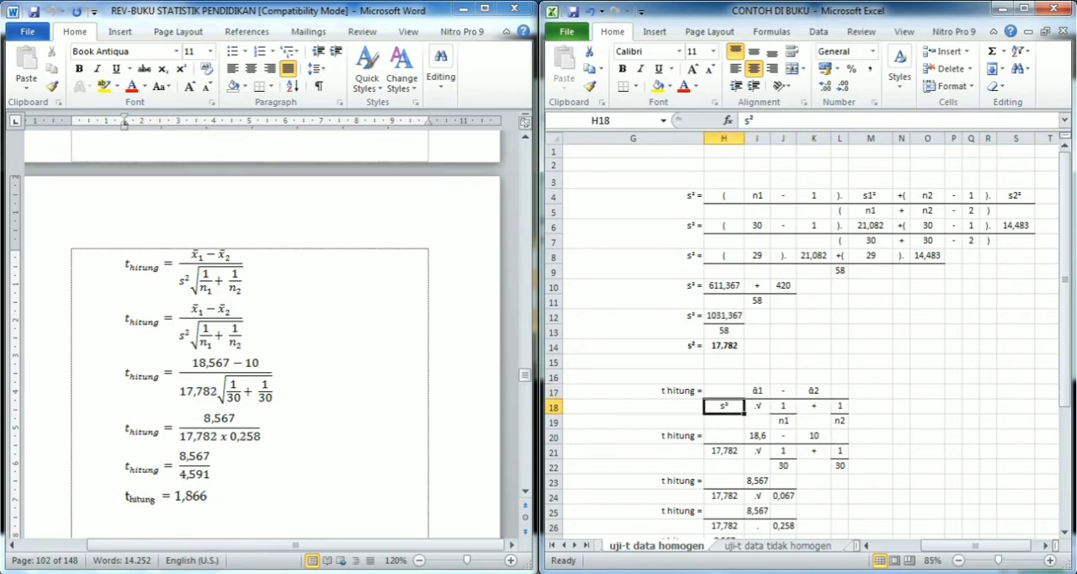
key(Right)
key(Right)
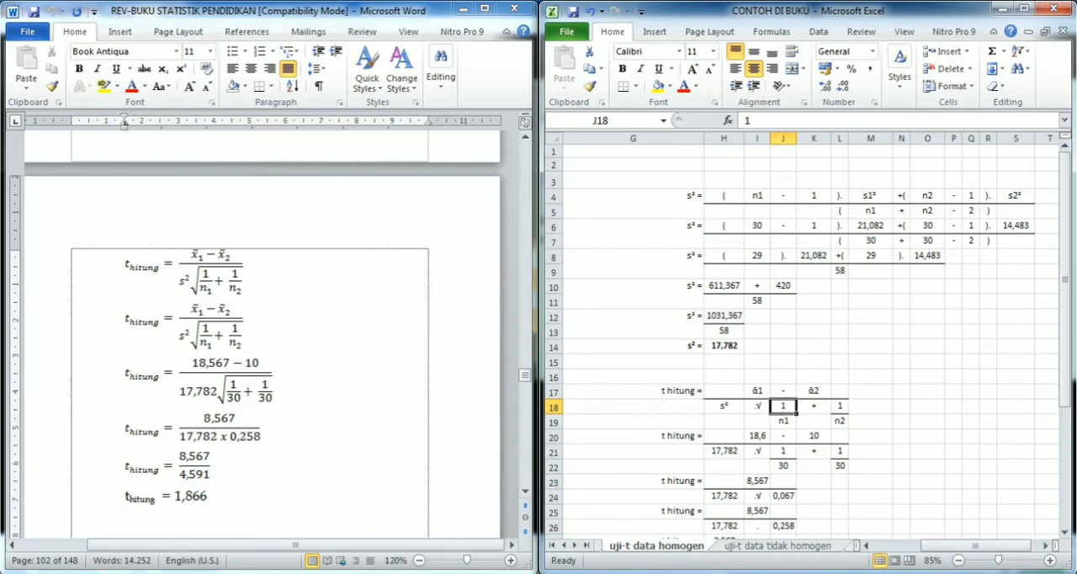
key(Right)
key(Right)
key(Down)
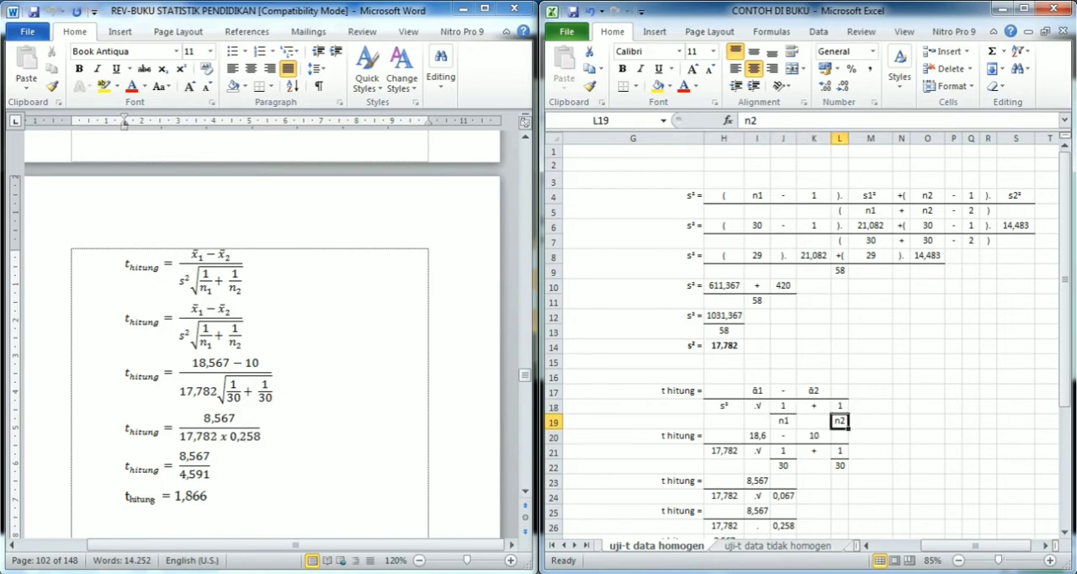
- Trace the first mean in I20 to its source cell C35 and compare it with the numerator in the book
key(Left)
key(Left)
key(Left)
key(Down)
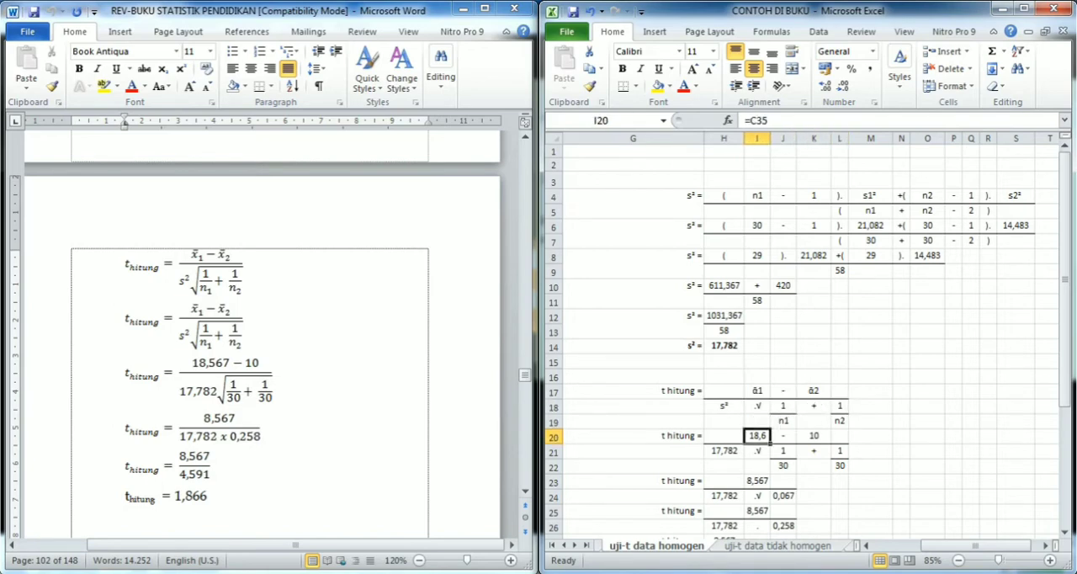
key(F2)
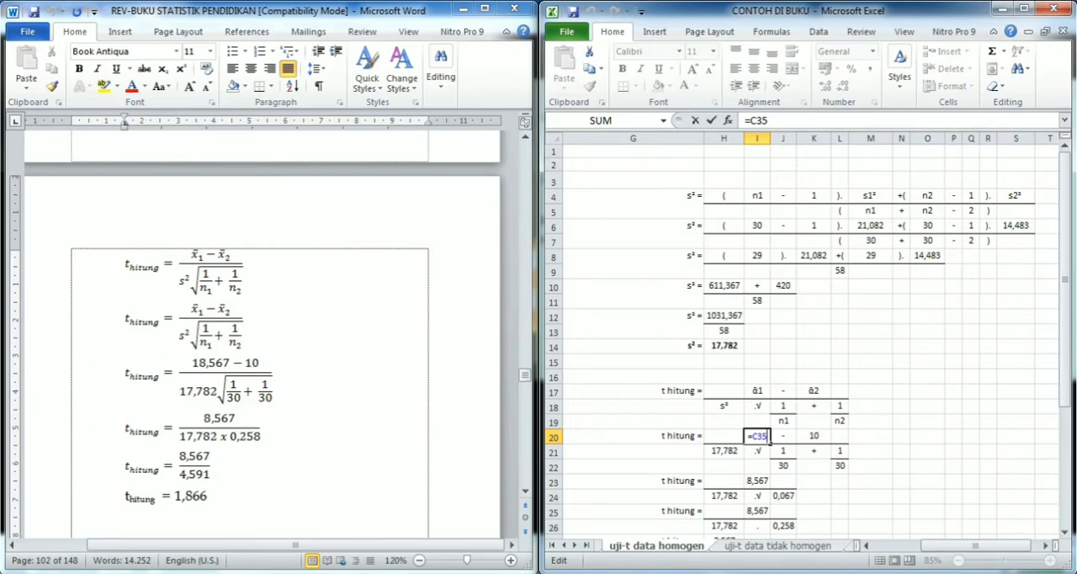
scroll(808, 337, down, 6)
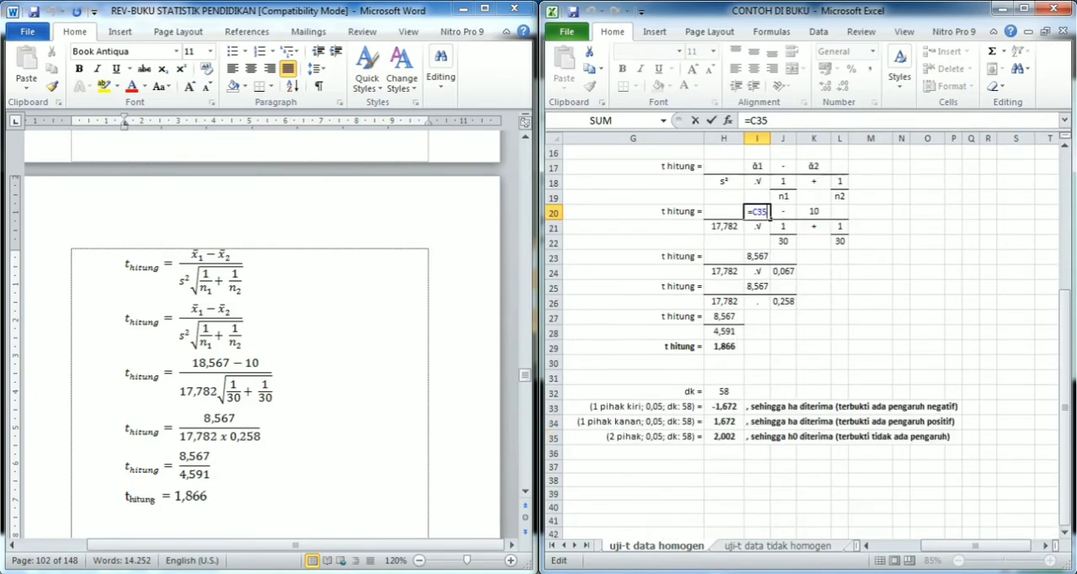
drag(975, 545, 928, 545)
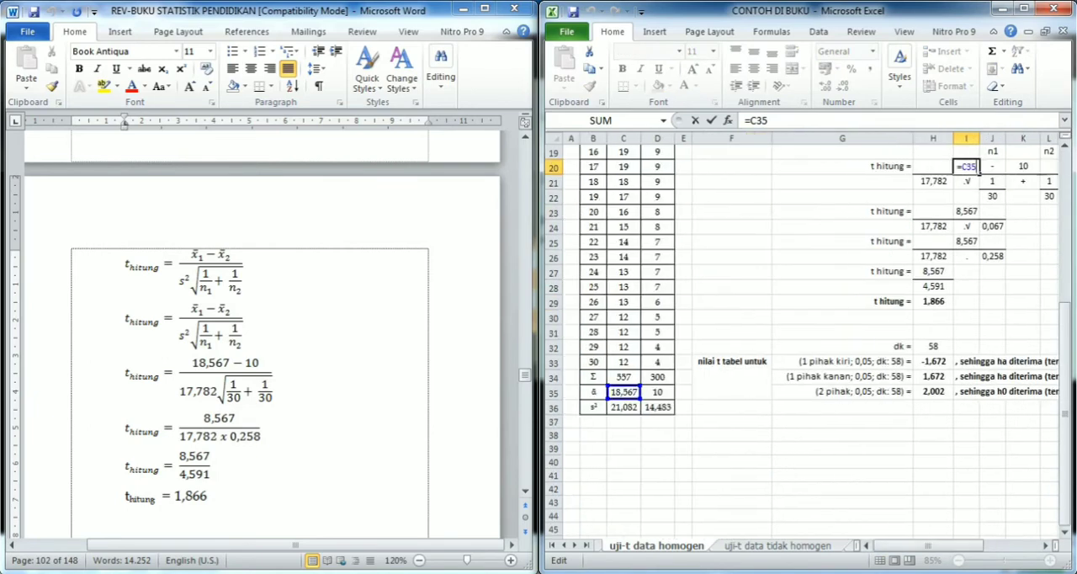
scroll(808, 336, up, 2)
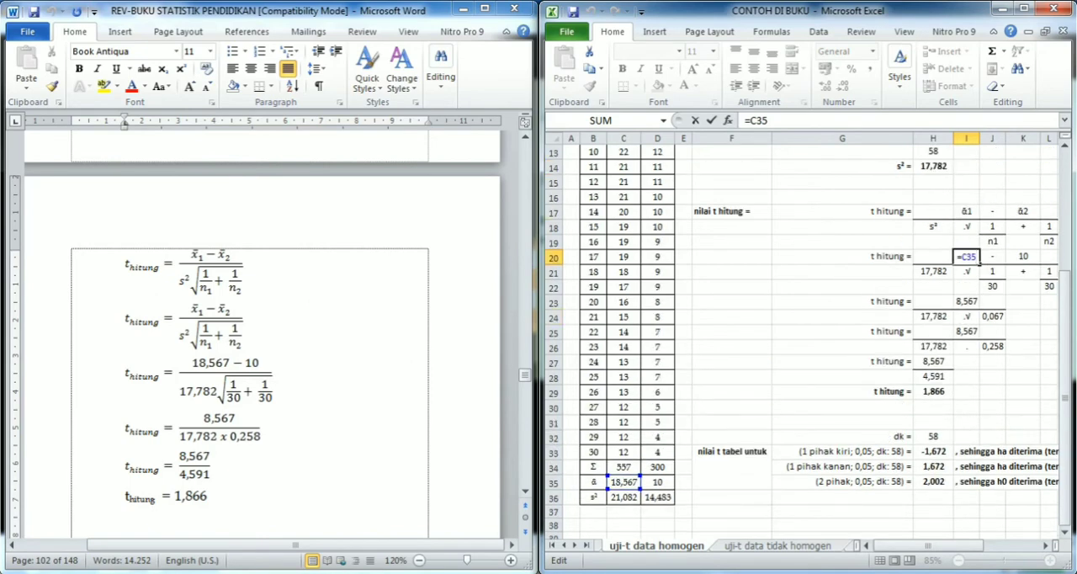
click(214, 364)
double_click(213, 363)
click(966, 257)
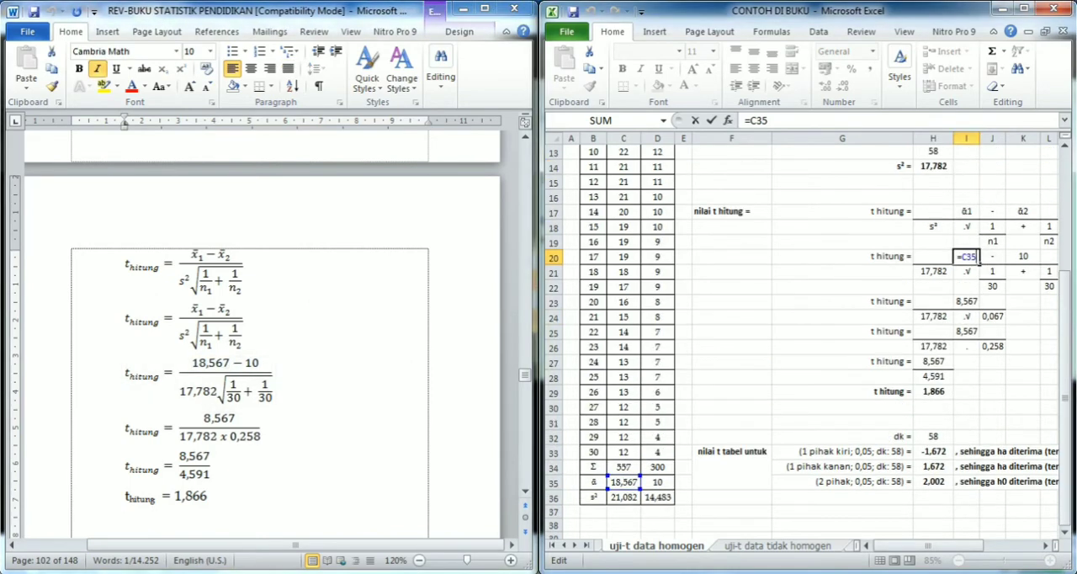
- Inspect the references behind the second mean in K20 and the combined variance in H21
click(1022, 255)
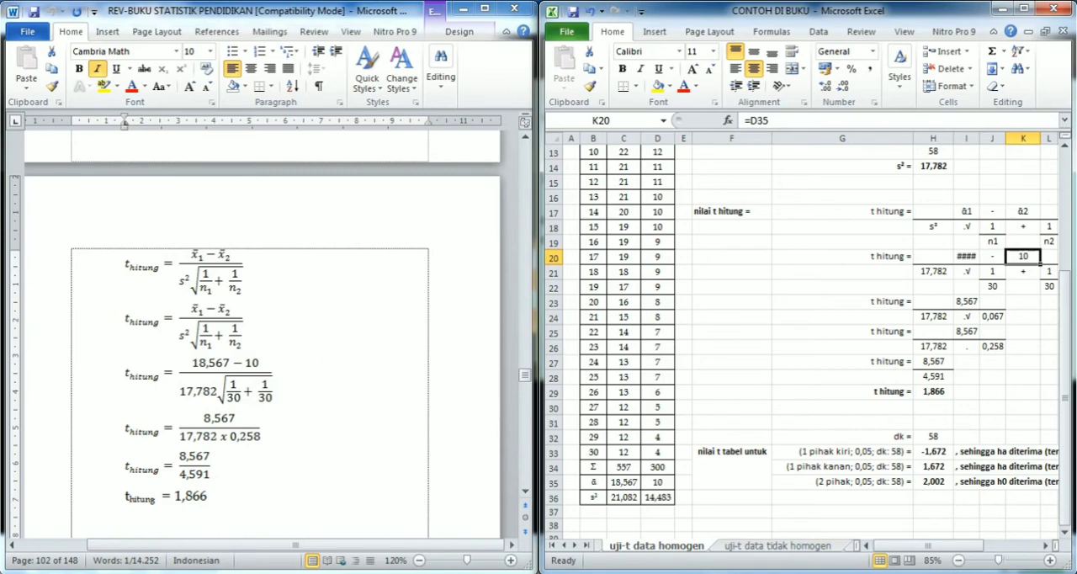
key(F2)
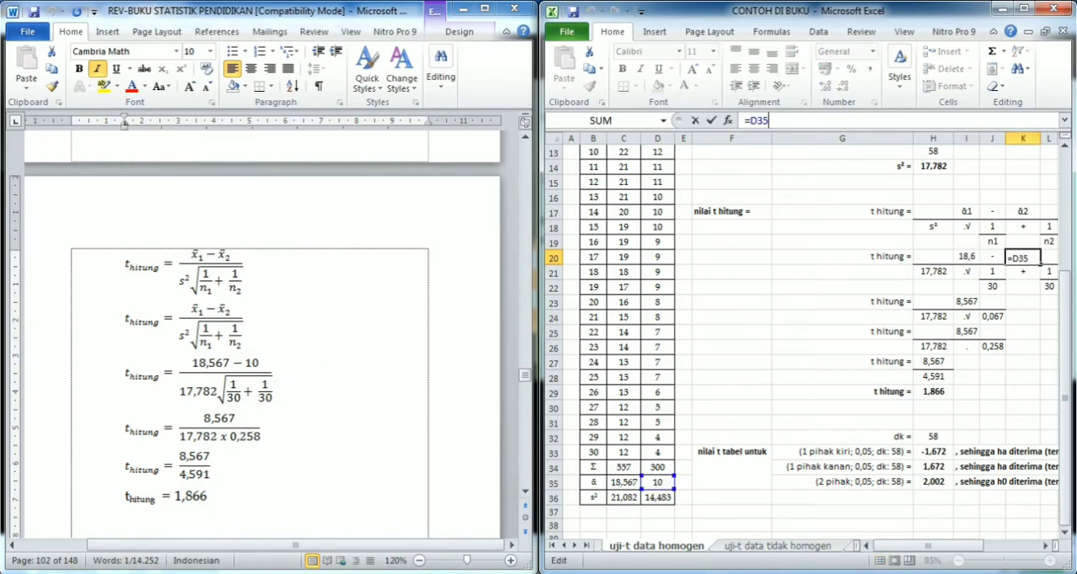
key(Return)
key(Left)
key(Left)
key(Left)
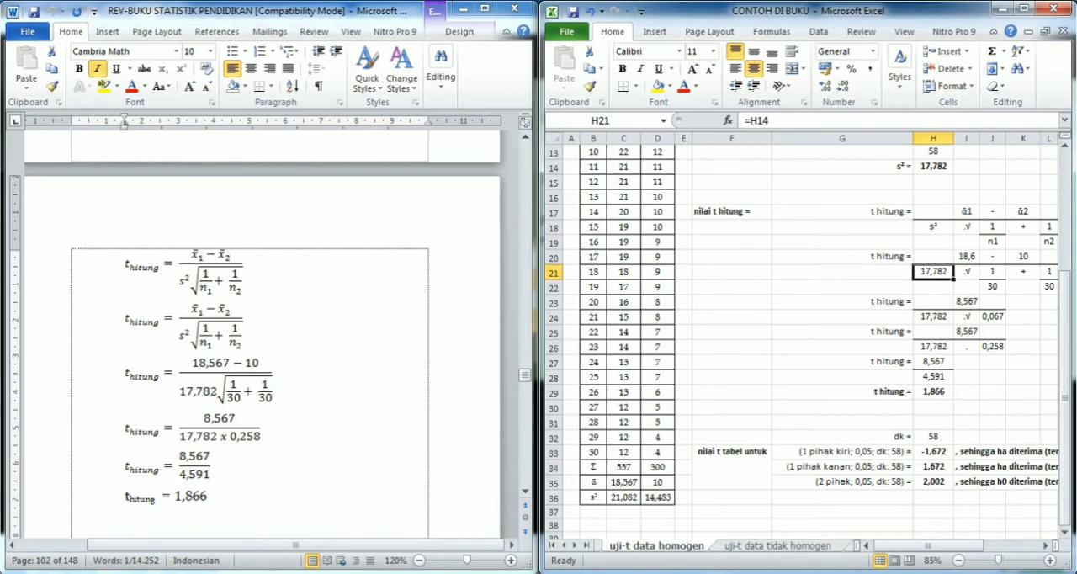
key(F2)
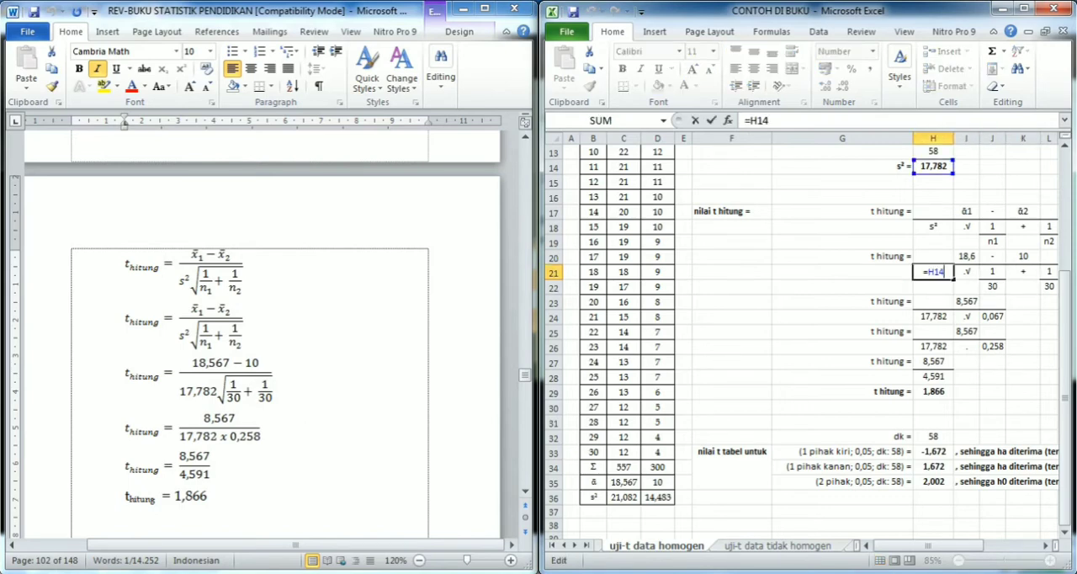
key(Return)
key(Down)
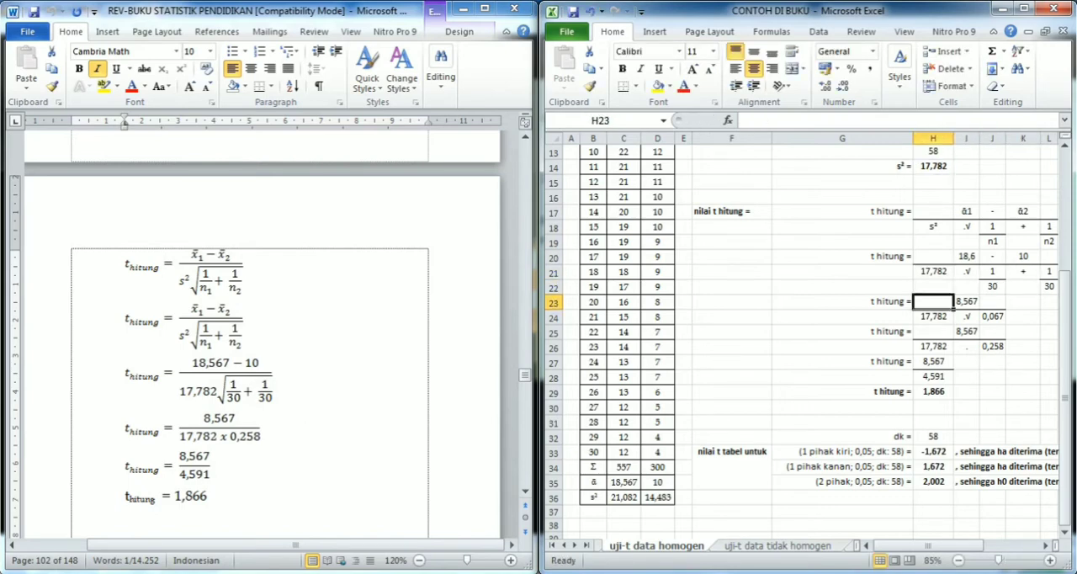
- Inspect the references behind the mean difference in I23 and the sum of the two fractions in J24
text(=I20-K20)
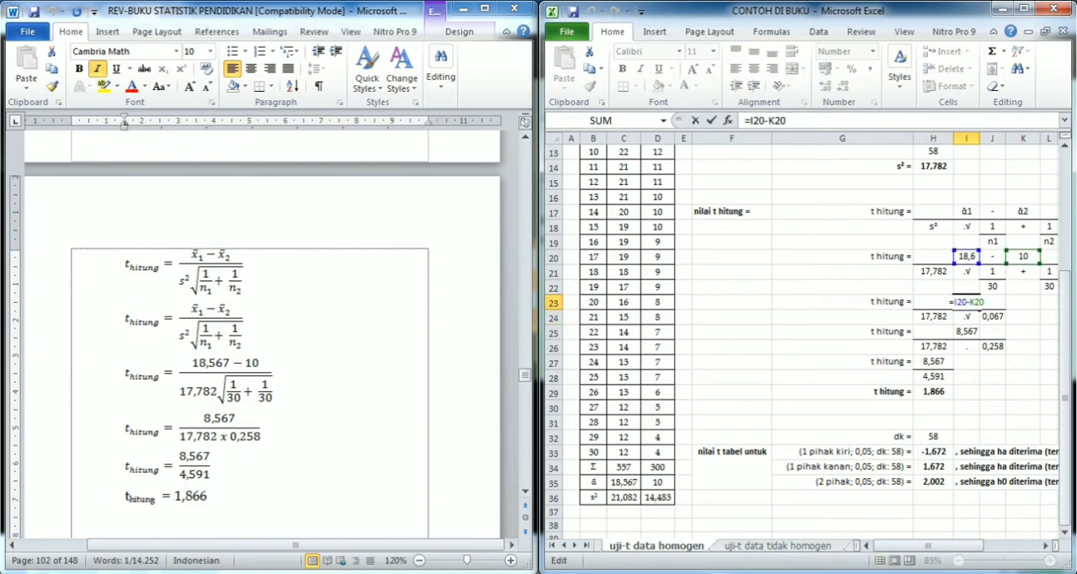
key(Return)
key(Right)
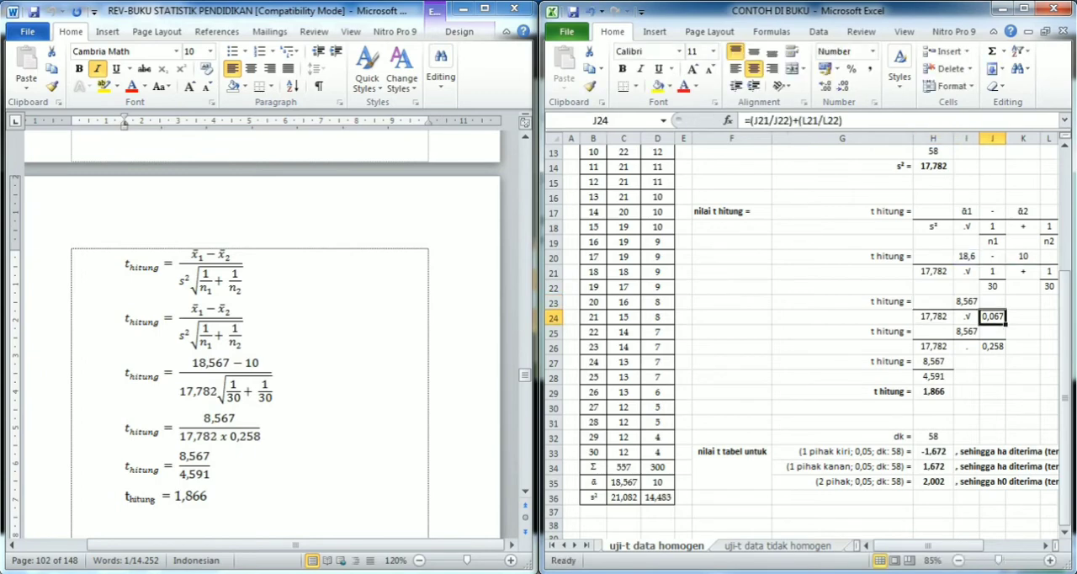
key(F2)
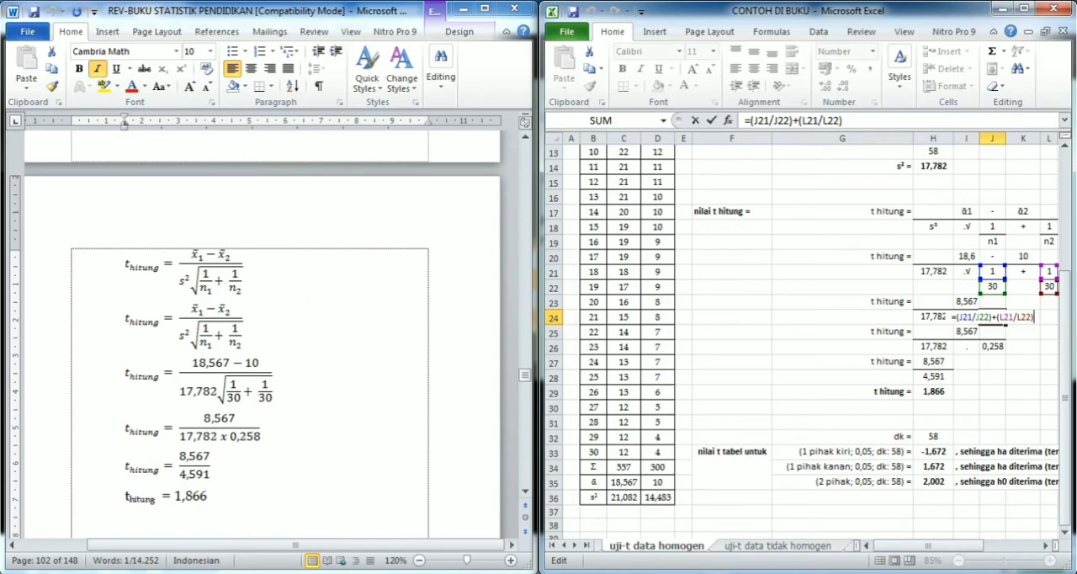
key(Return)
- Trace the numerator in I25 and compare row 26 with the book's fraction of 8,567 over 17,782 x 0,258
key(Left)
text(=I23)
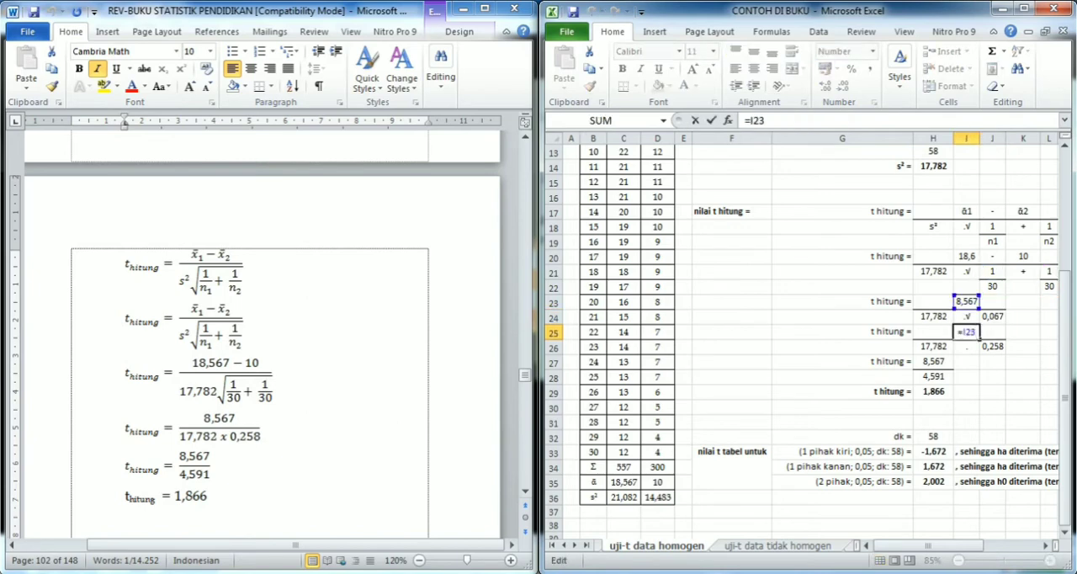
key(Return)
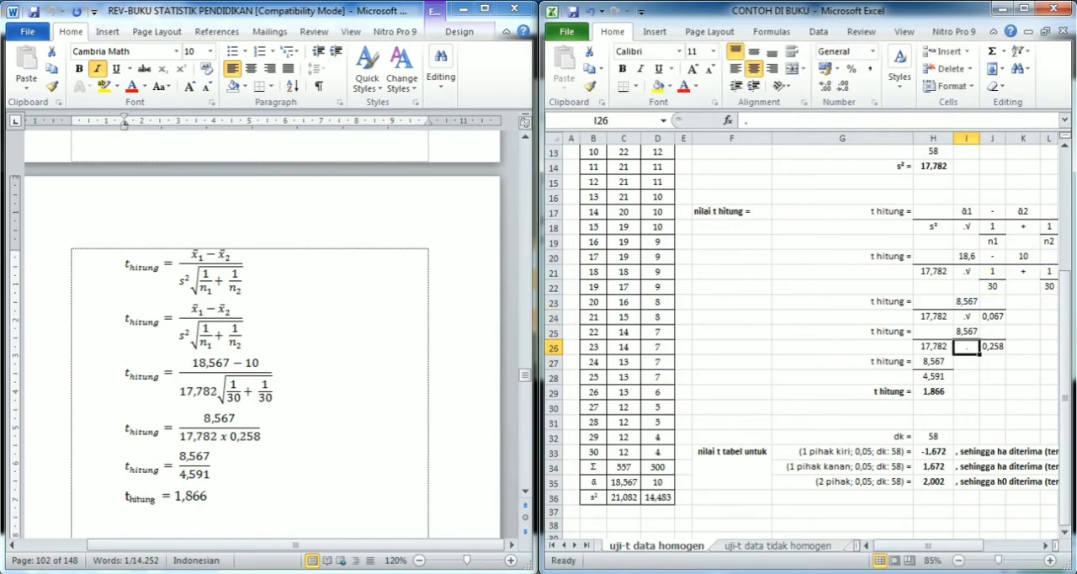
click(215, 424)
drag(205, 418, 252, 437)
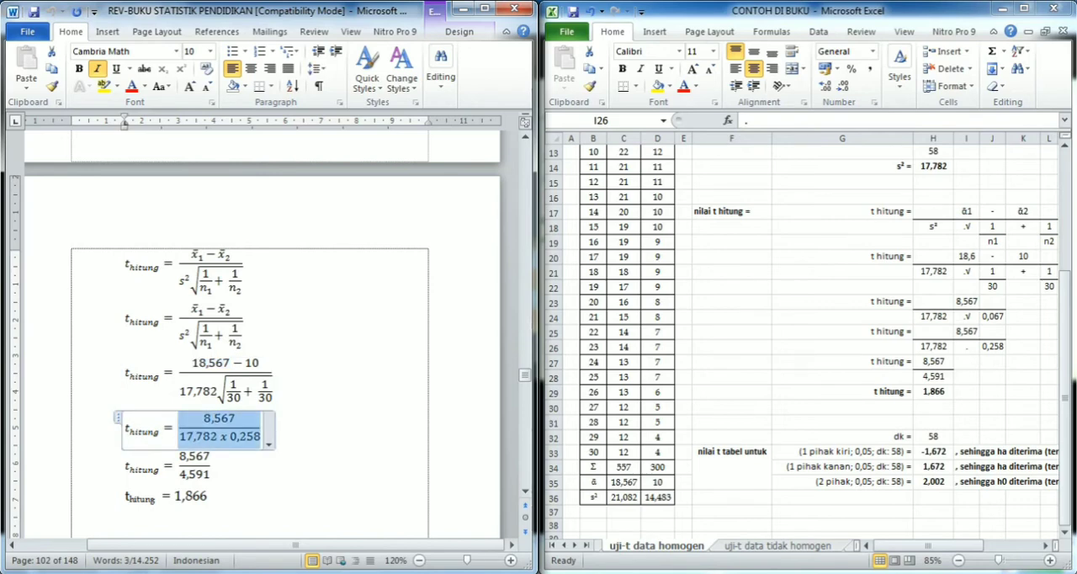
click(967, 346)
click(933, 347)
key(F2)
key(Return)
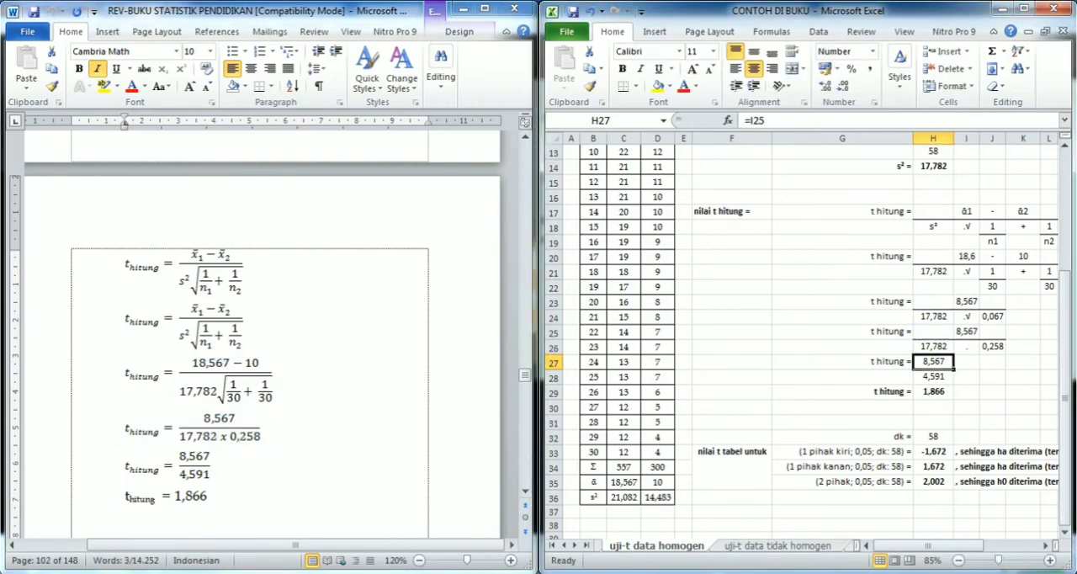
- Inspect the formulas for the numerator in H27, the denominator product in H28 and the final t hitung in H29
key(F2)
key(Return)
key(F2)
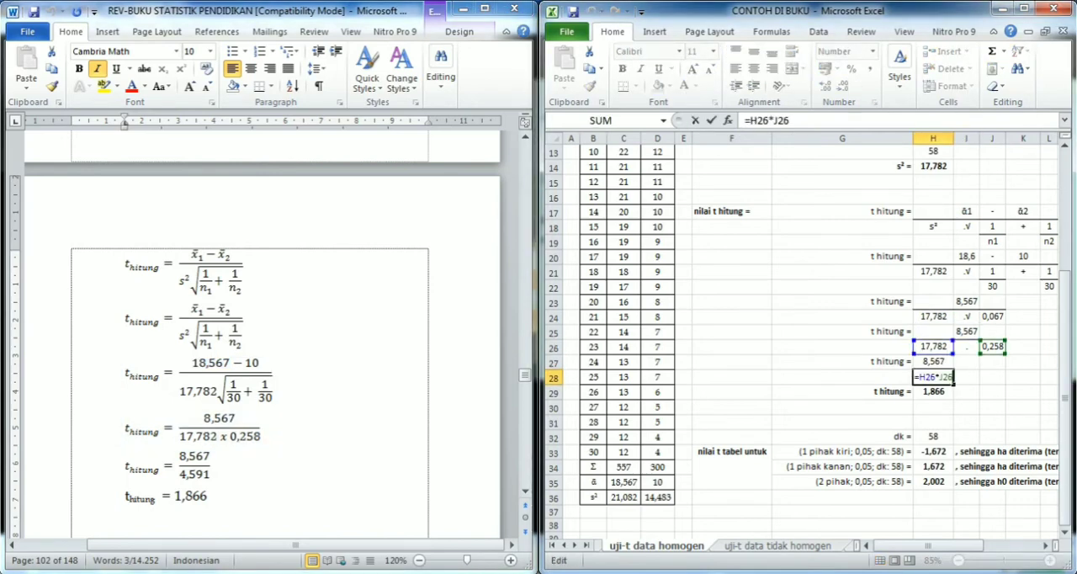
key(Return)
key(Up)
key(F2)
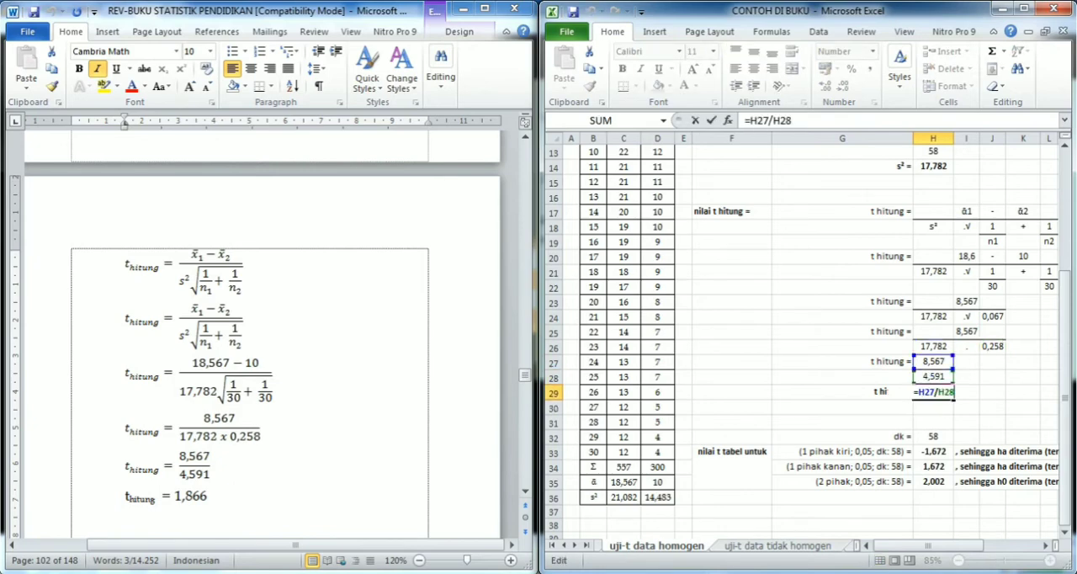
key(Return)
key(Up)
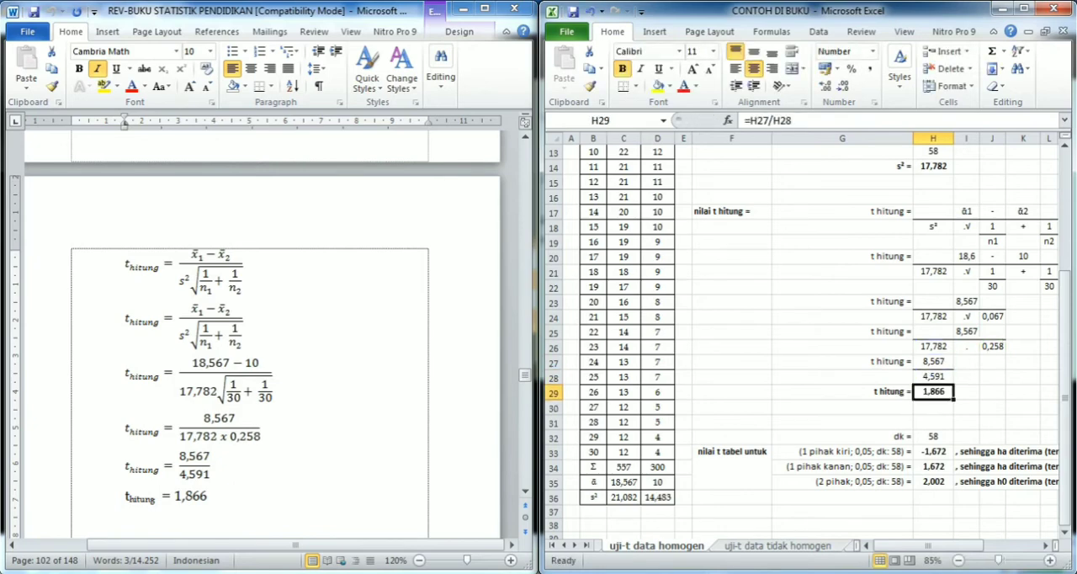
- Switch to Word and highlight the final t hitung line and the opening of section d on comparing it with t tabel
key(alt+Tab)
key(shift+End)
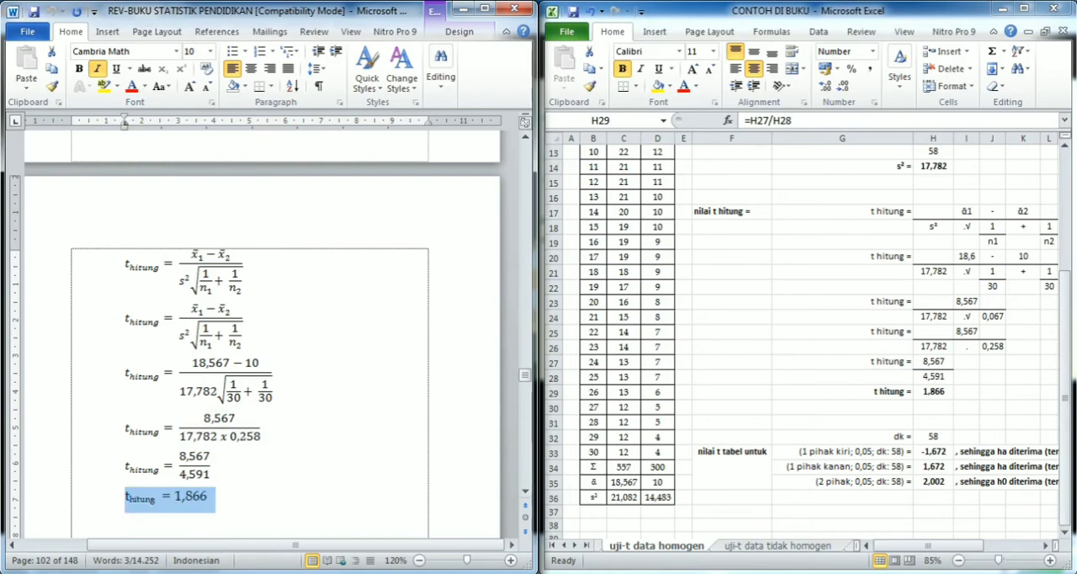
scroll(269, 337, down, 6)
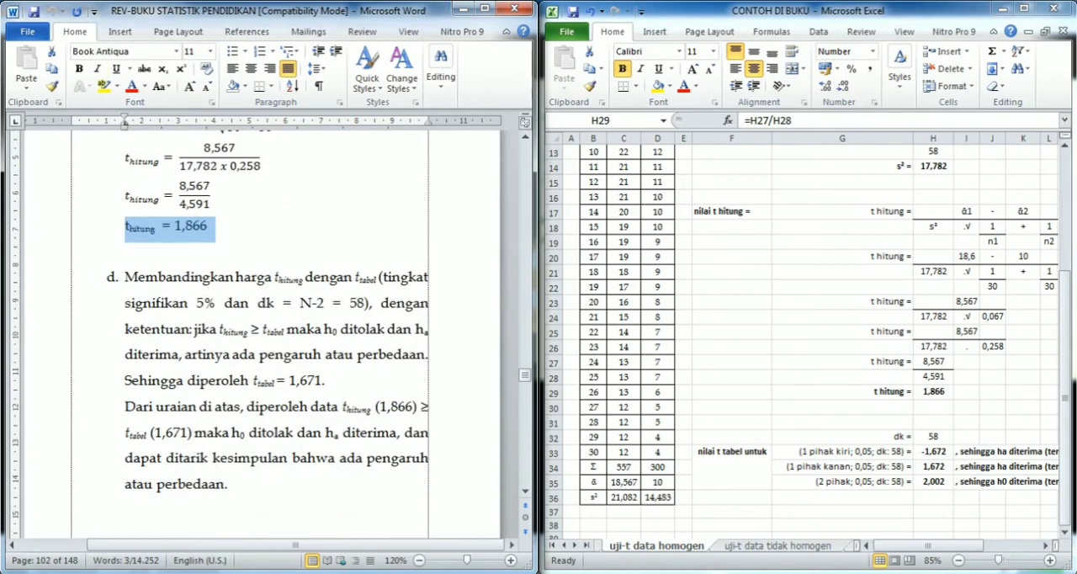
drag(126, 278, 378, 303)
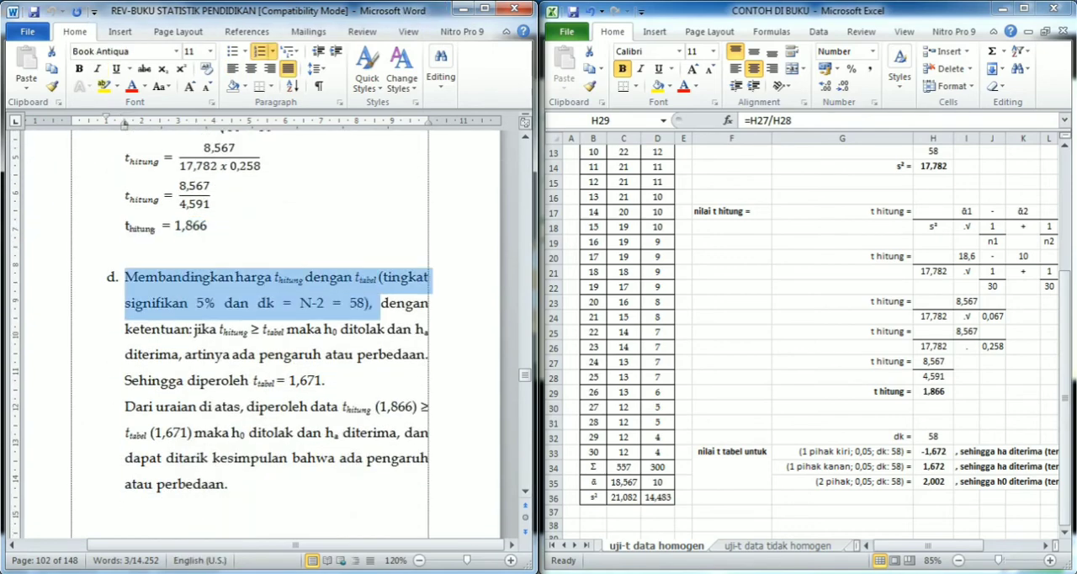
- Switch back to Excel and inspect the references of the dk formula in H32
click(652, 414)
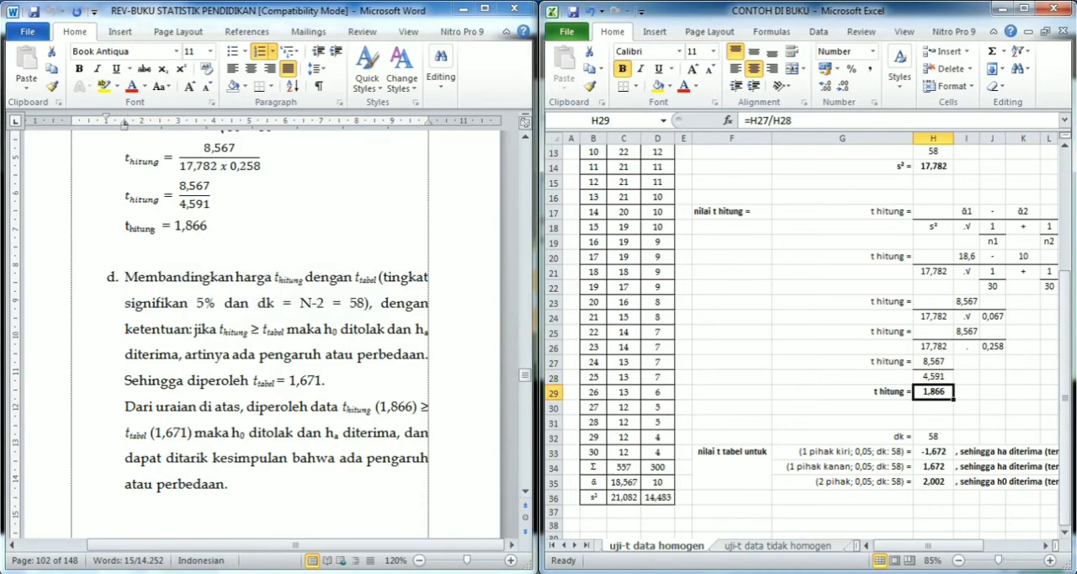
click(932, 437)
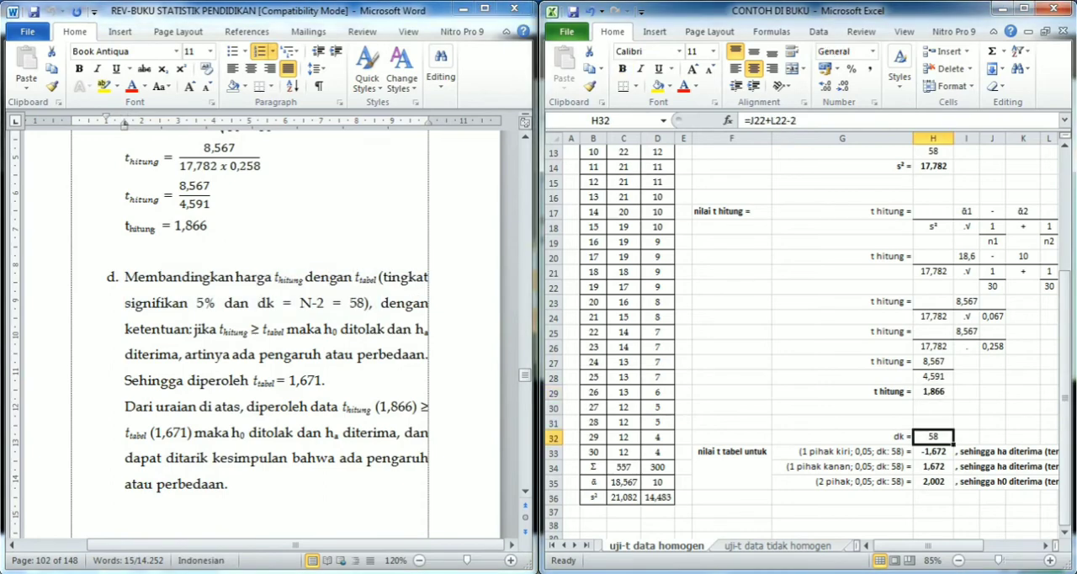
click(809, 120)
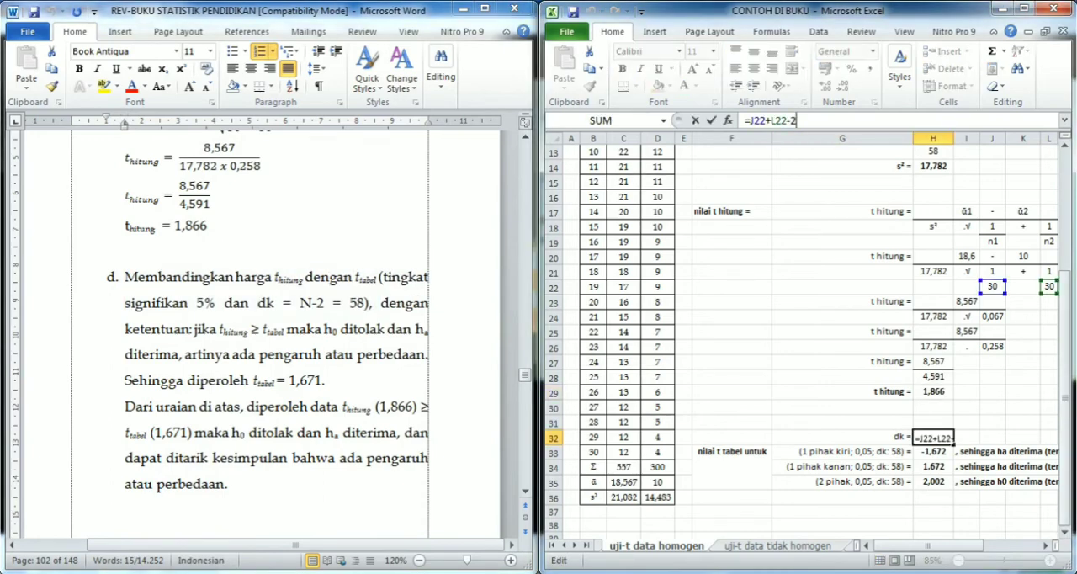
key(Return)
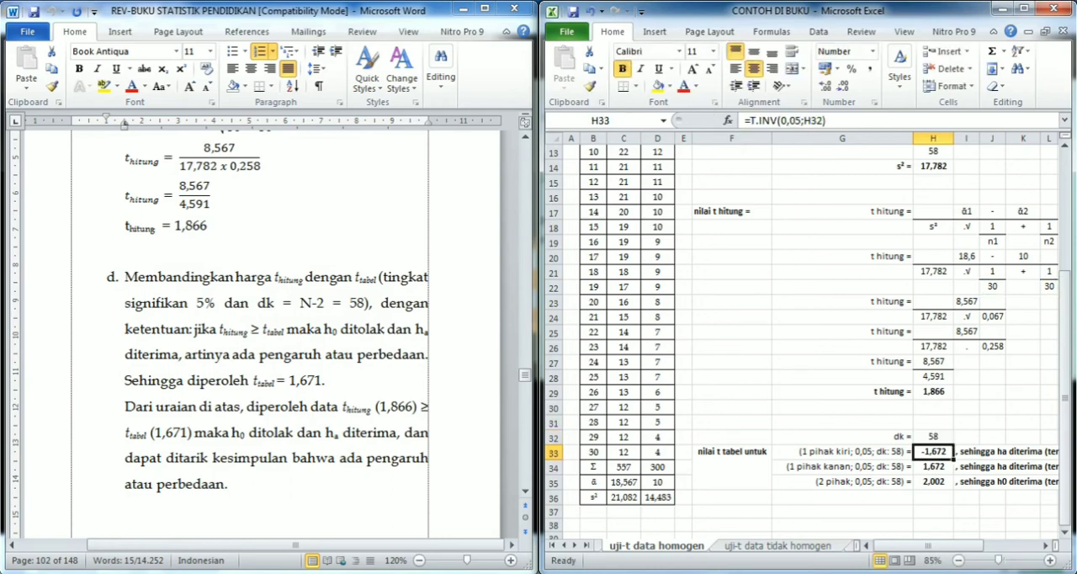
- Inspect the one-tailed t tabel formulas for the left side in H33 and the right side in H34
key(F2)
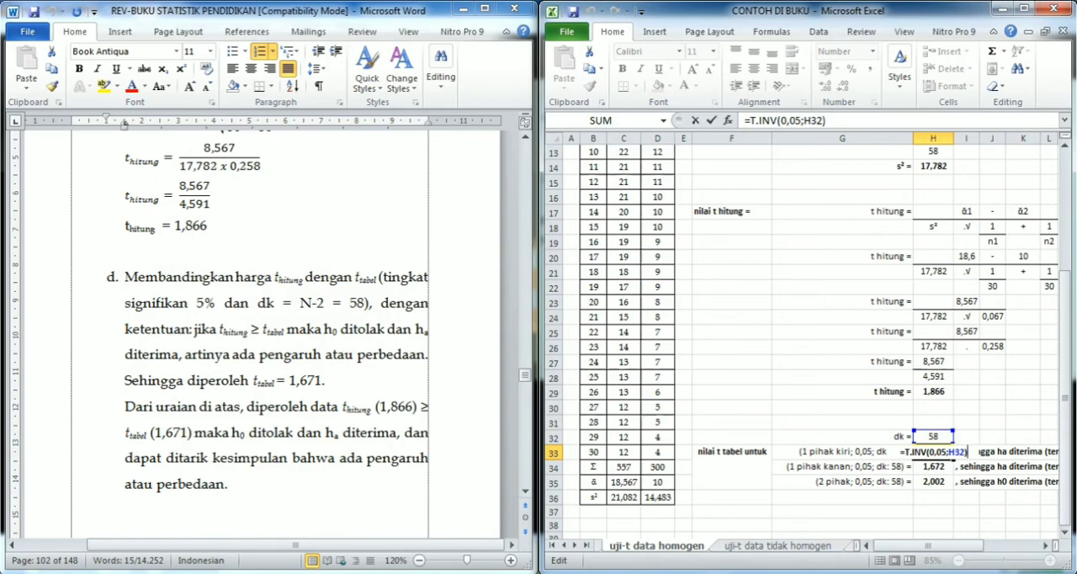
key(Return)
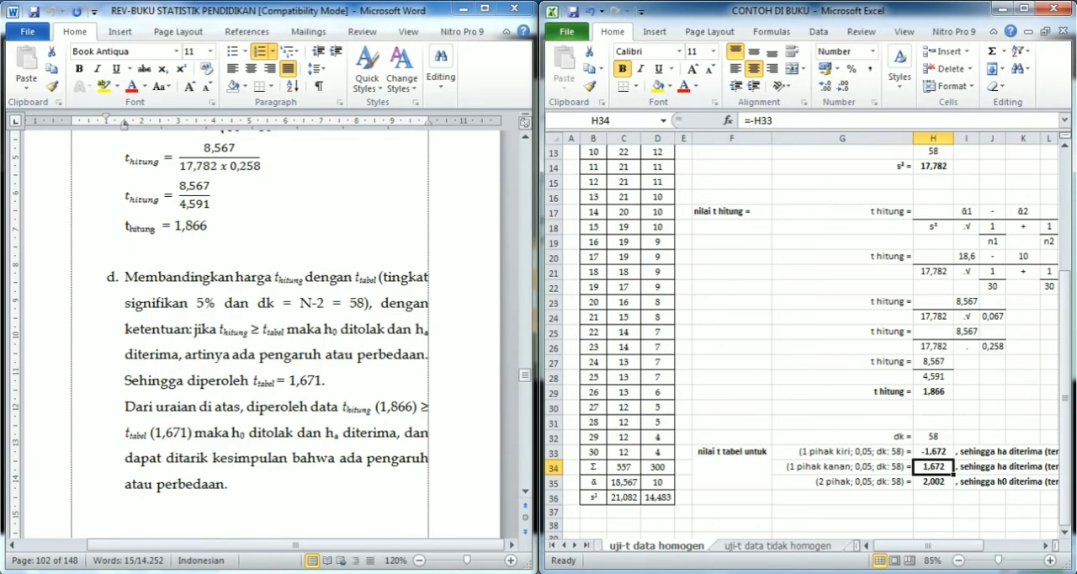
click(966, 301)
click(933, 467)
click(800, 120)
key(Return)
key(Up)
key(Left)
key(Right)
key(Down)
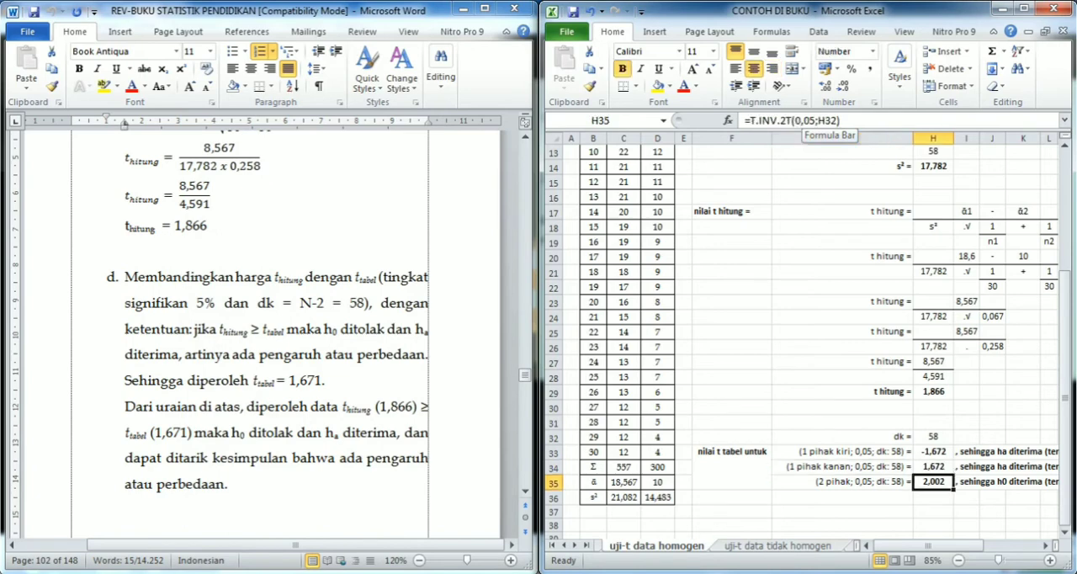
- Inspect the two-tailed T.INV.2T formula in H35 and return to the left-tailed value in H33
click(809, 120)
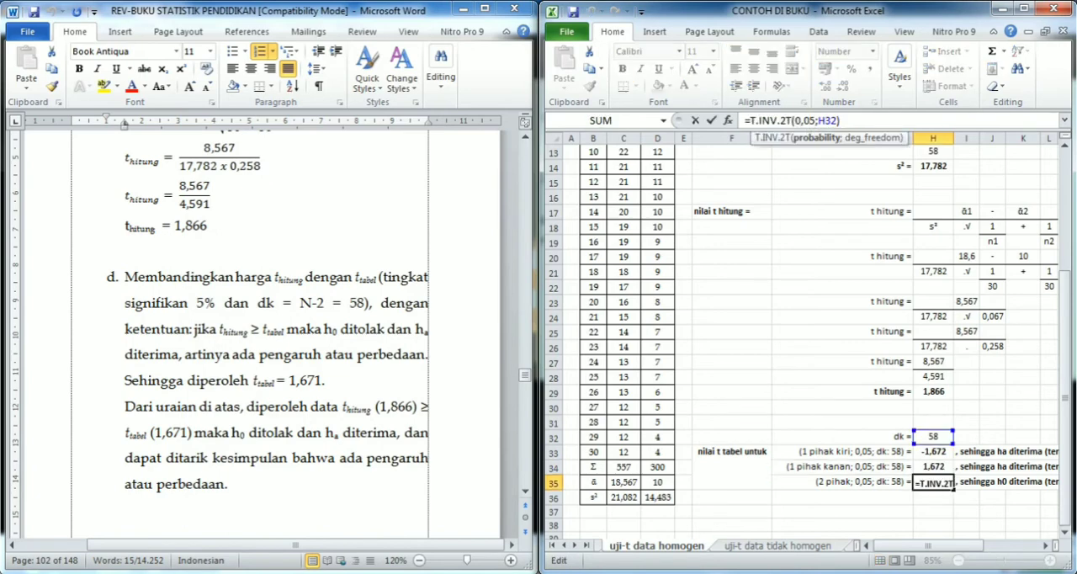
key(Return)
key(Up)
key(Up)
key(Up)
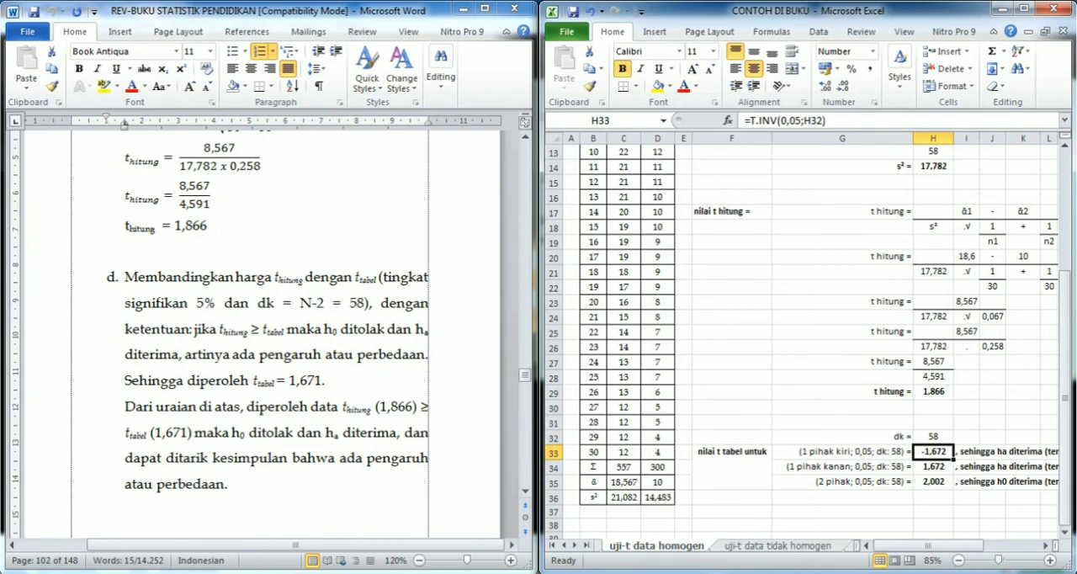
- Switch to Word, highlight section d's significance and dk condition, and locate the t distribution table near the document's end
drag(126, 277, 380, 302)
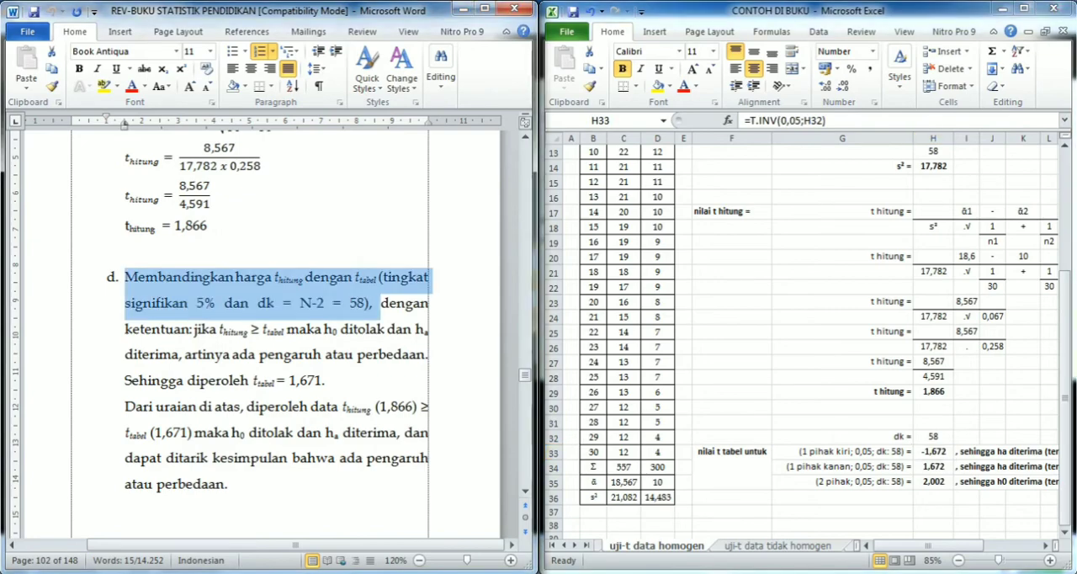
key(ctrl+End)
key(Page_Up)
key(Page_Up)
key(Page_Up)
key(Page_Up)
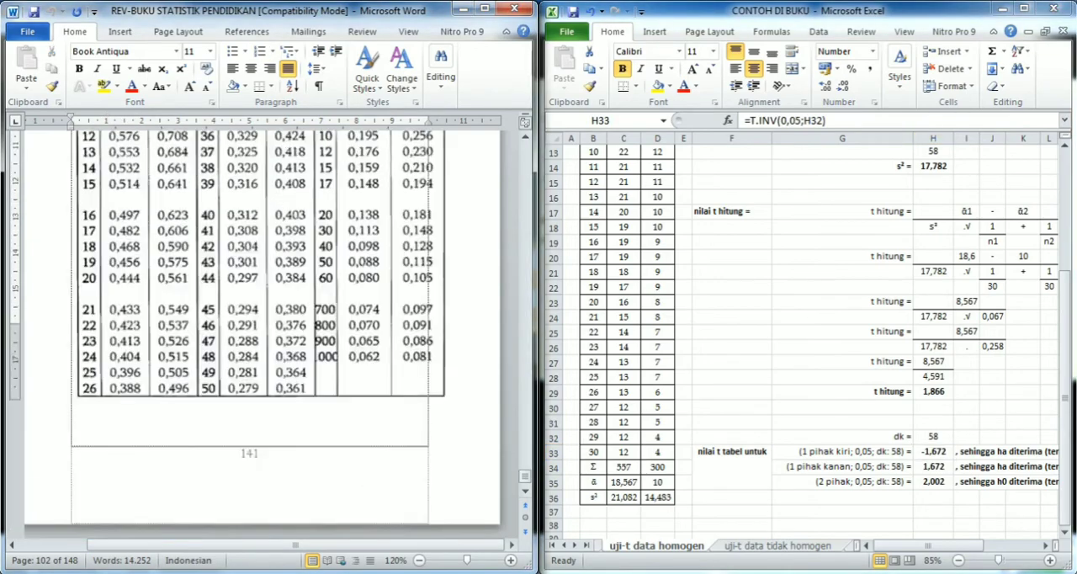
scroll(259, 334, down, 4)
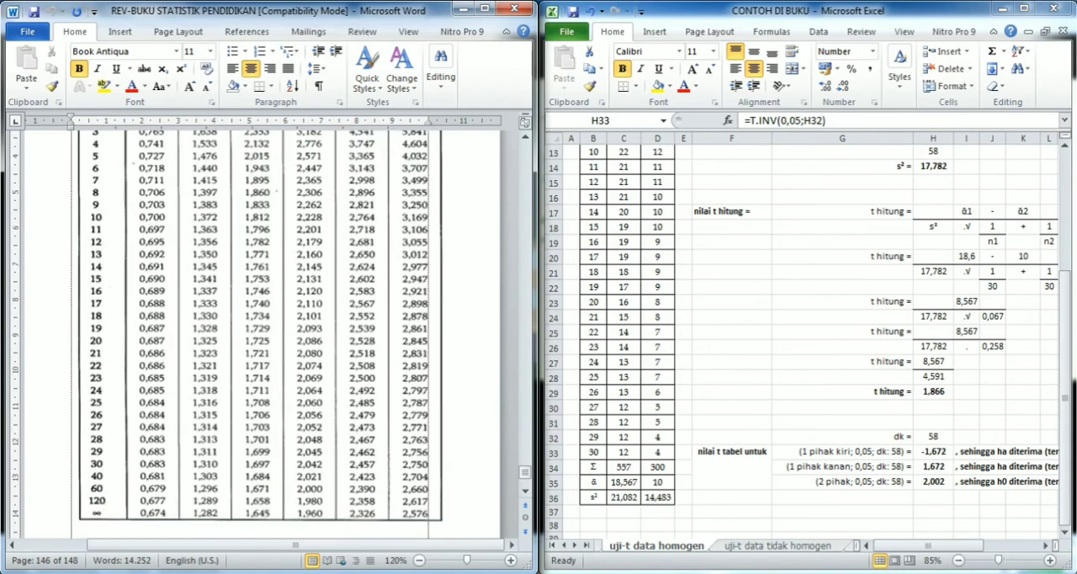
- Examine the one-tail and two-tail alpha columns of the t distribution table against its dk rows around 60
scroll(259, 334, up, 2)
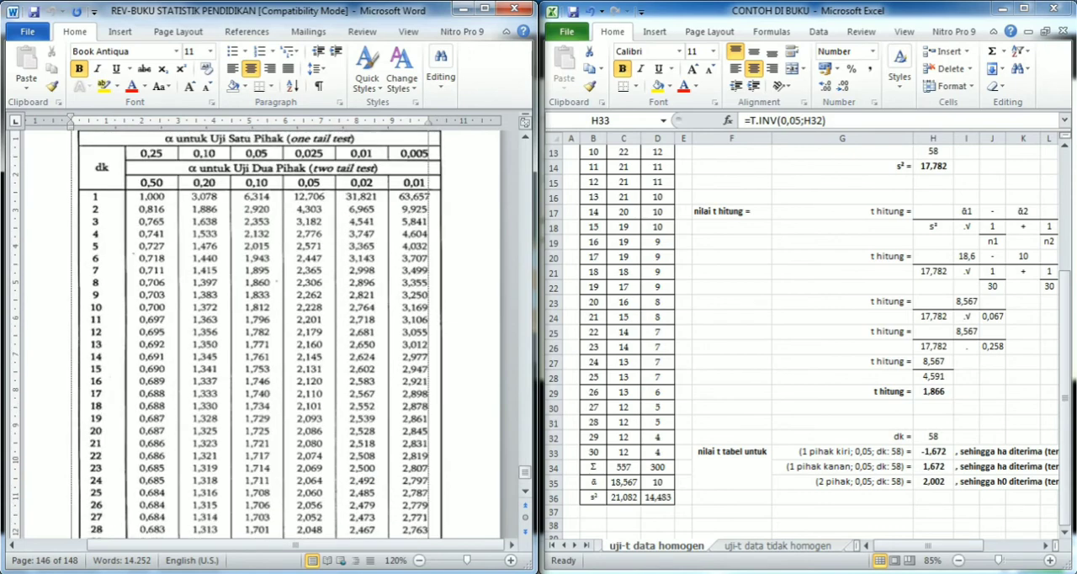
click(257, 334)
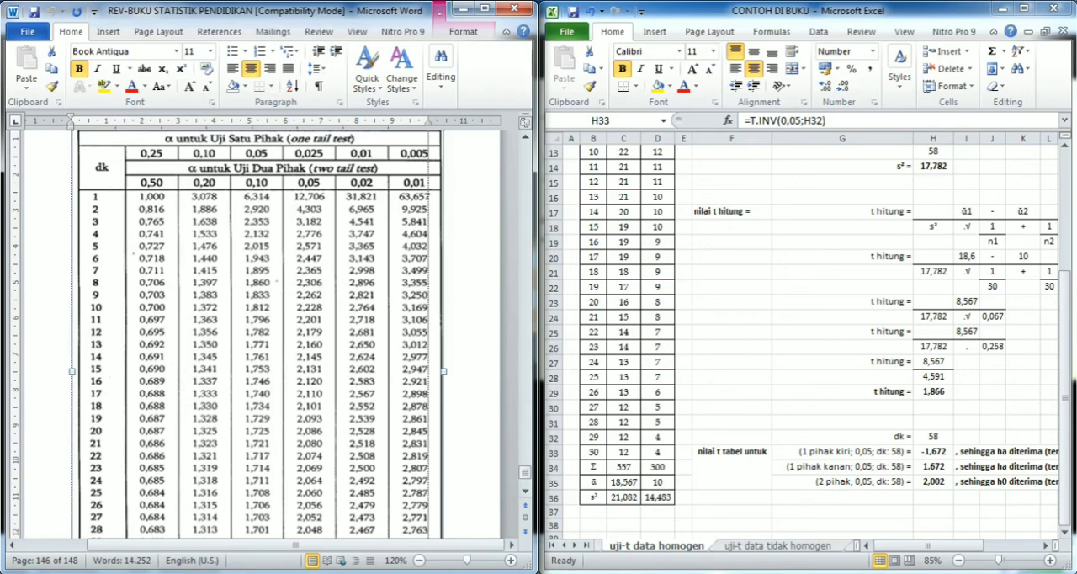
scroll(258, 334, down, 2)
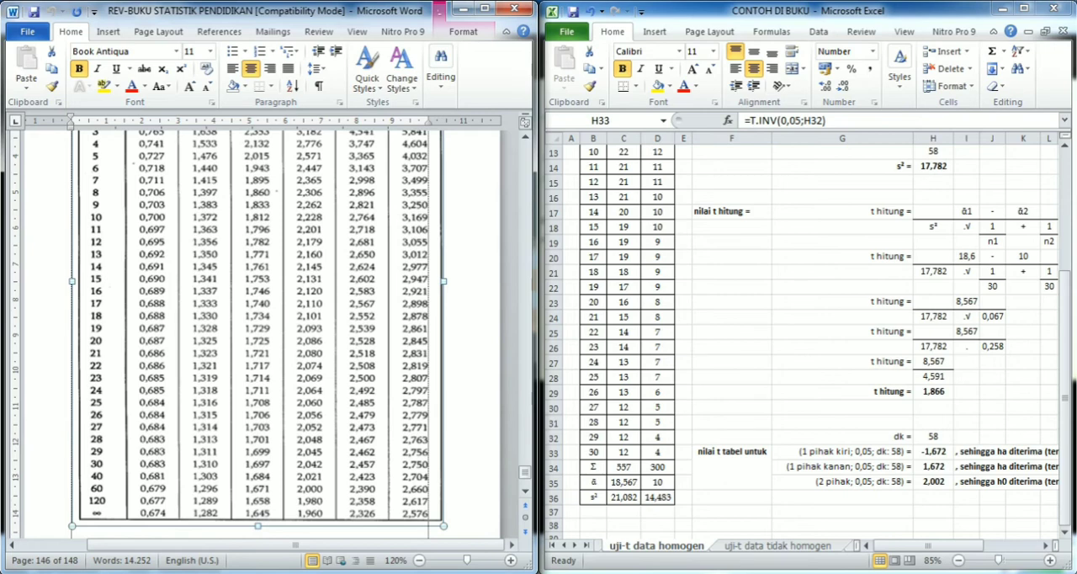
scroll(258, 334, up, 4)
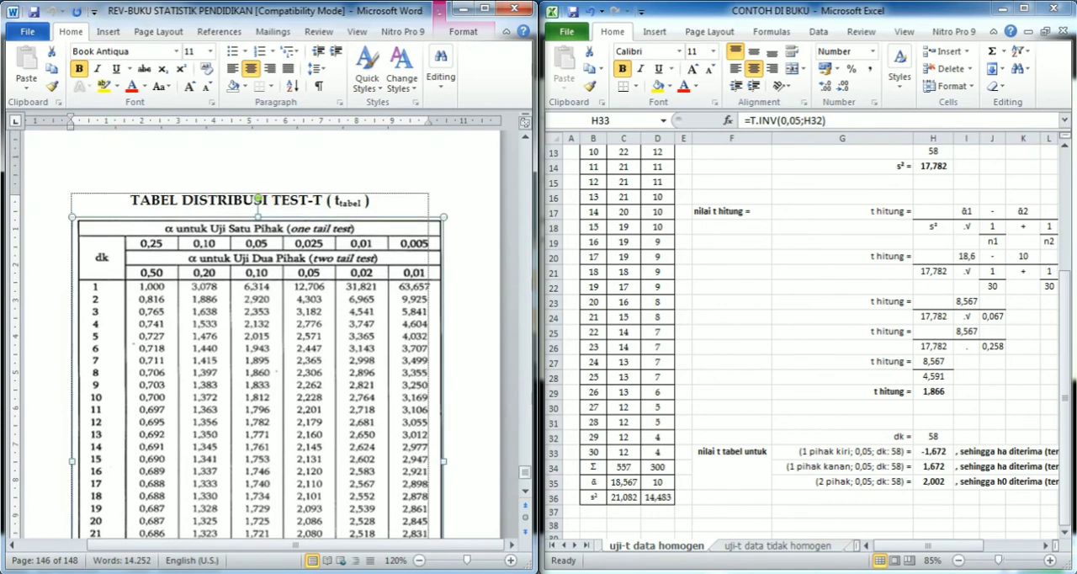
scroll(257, 334, down, 4)
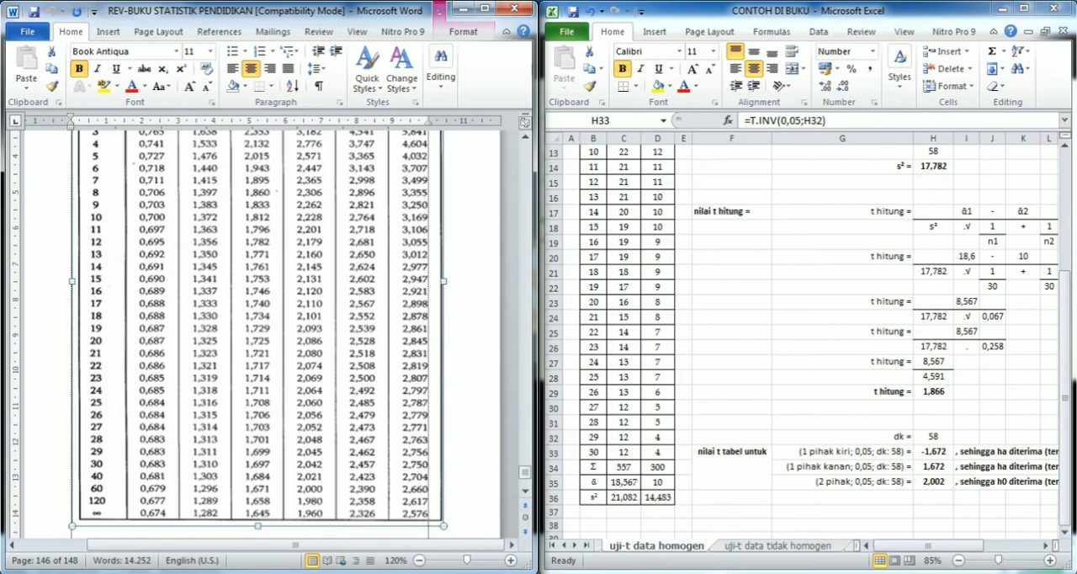
- Search the document for "bab vi" and step through the matches to the BAB VII chapter heading on Uji Komparasi
scroll(258, 334, up, 20)
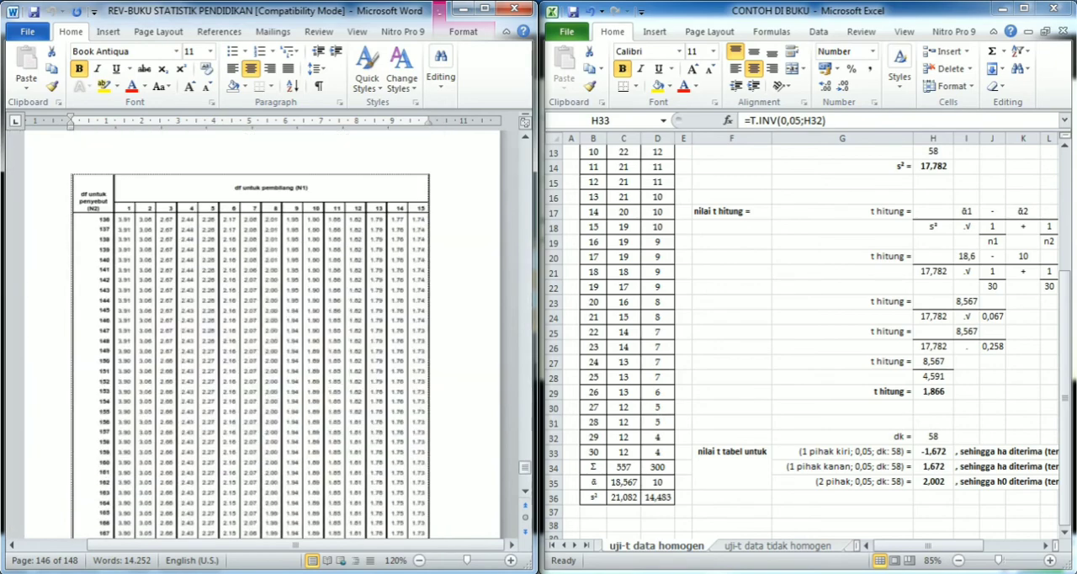
key(ctrl+f)
text(bab vi)
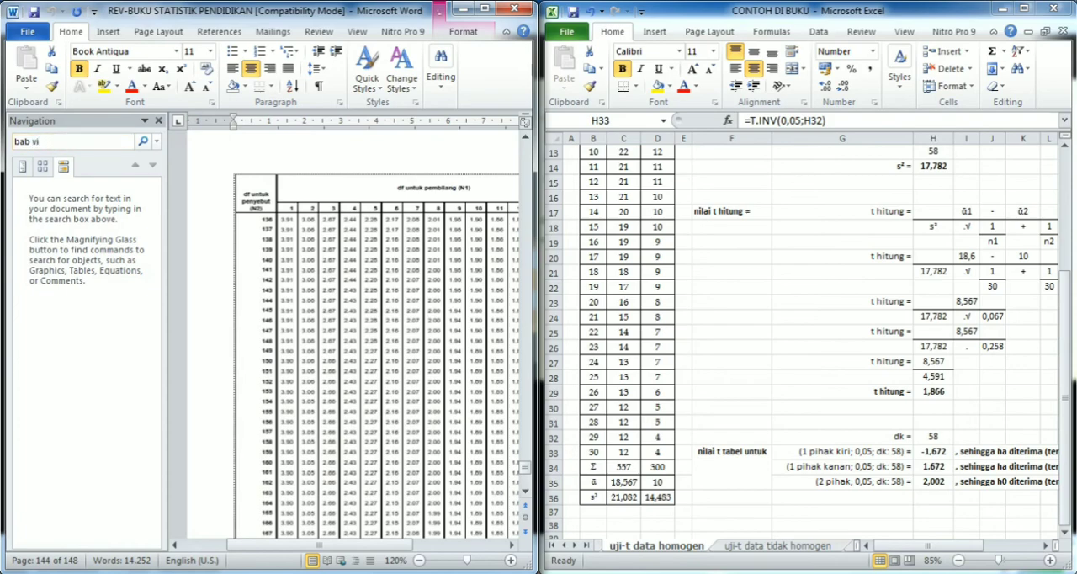
key(Return)
key(Return)
key(Return)
key(Return)
key(Return)
key(Return)
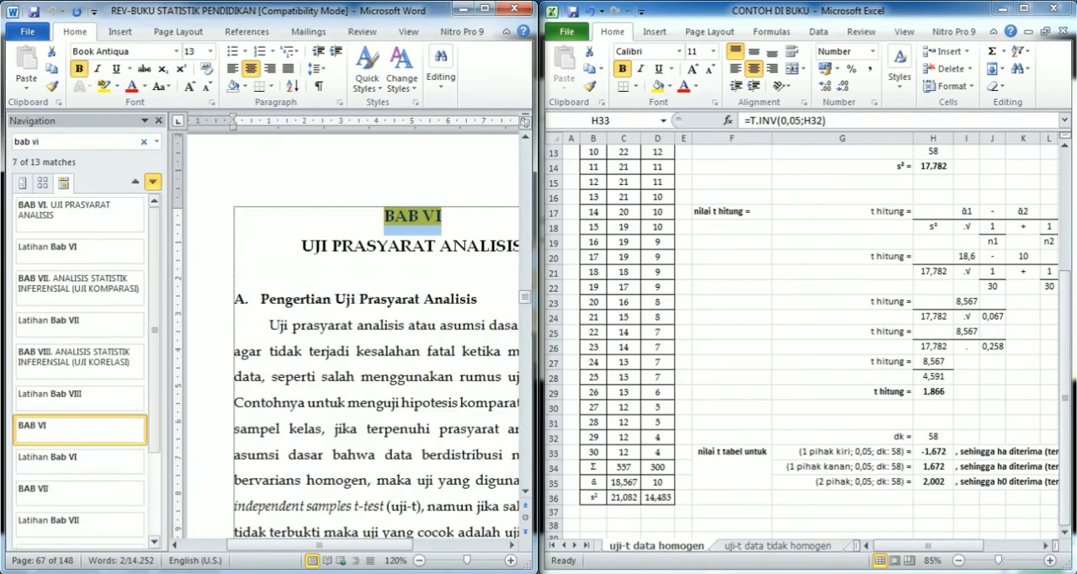
key(Return)
key(Return)
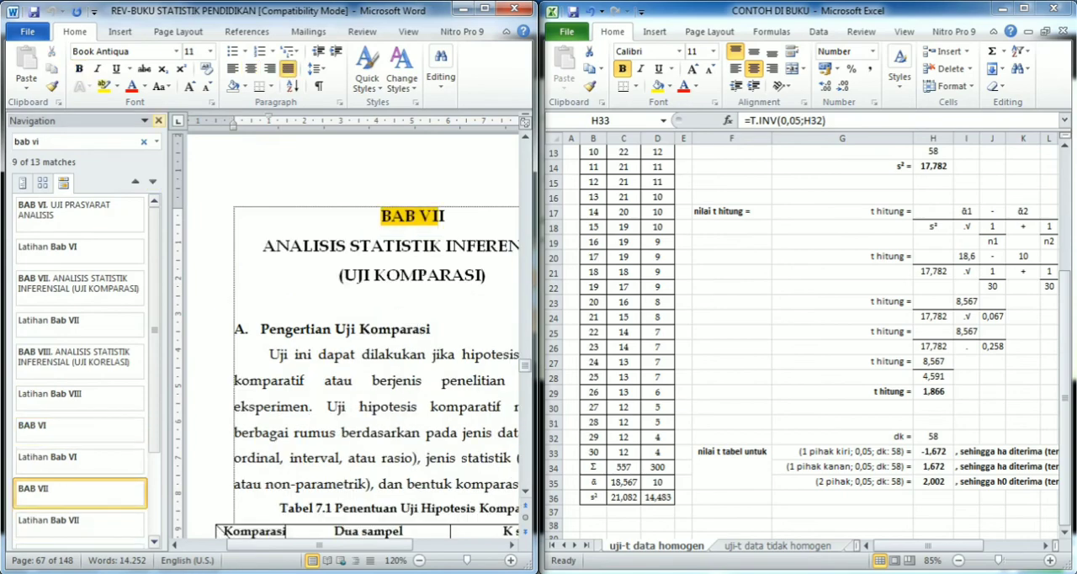
- Close the search and return to section d's comparison of t hitung with t tabel on page 102
click(158, 121)
scroll(261, 336, down, 20)
scroll(265, 332, down, 20)
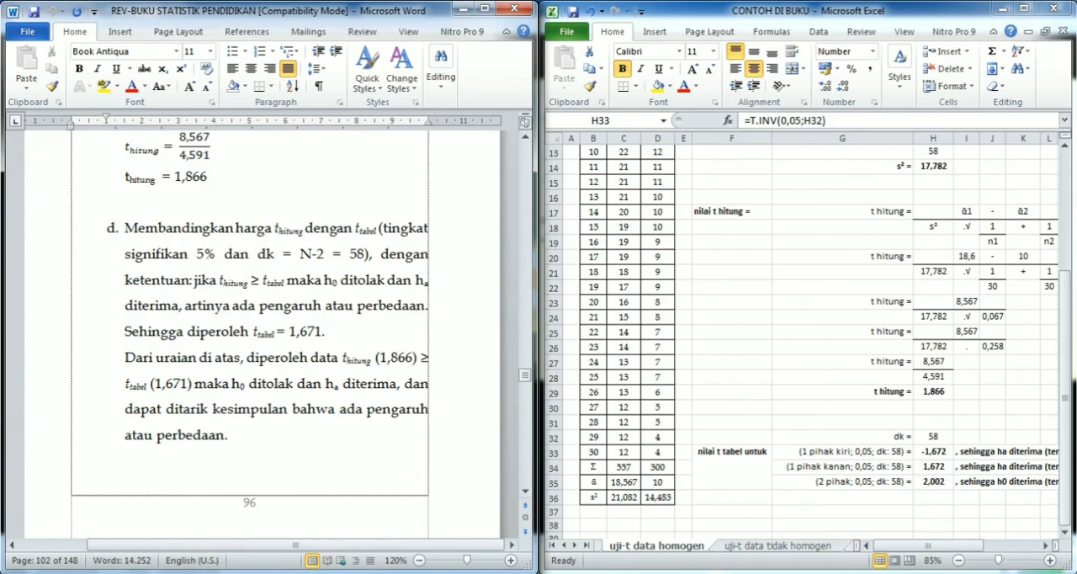
- Switch from section d in Word to the Excel sheet and examine the conclusions beside the three t tabel values
scroll(261, 337, up, 1)
click(932, 452)
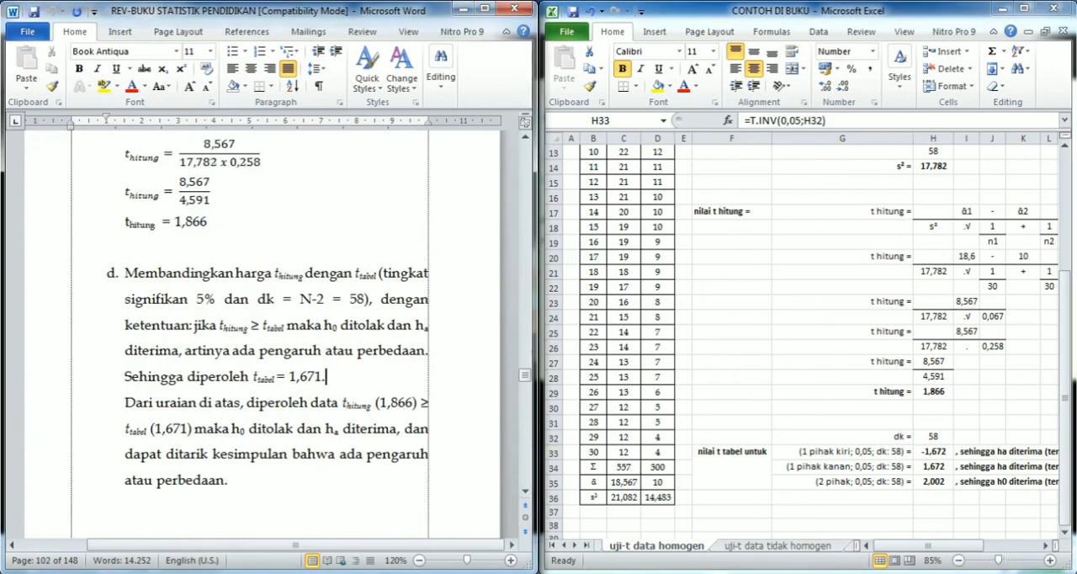
drag(909, 545, 959, 545)
click(797, 465)
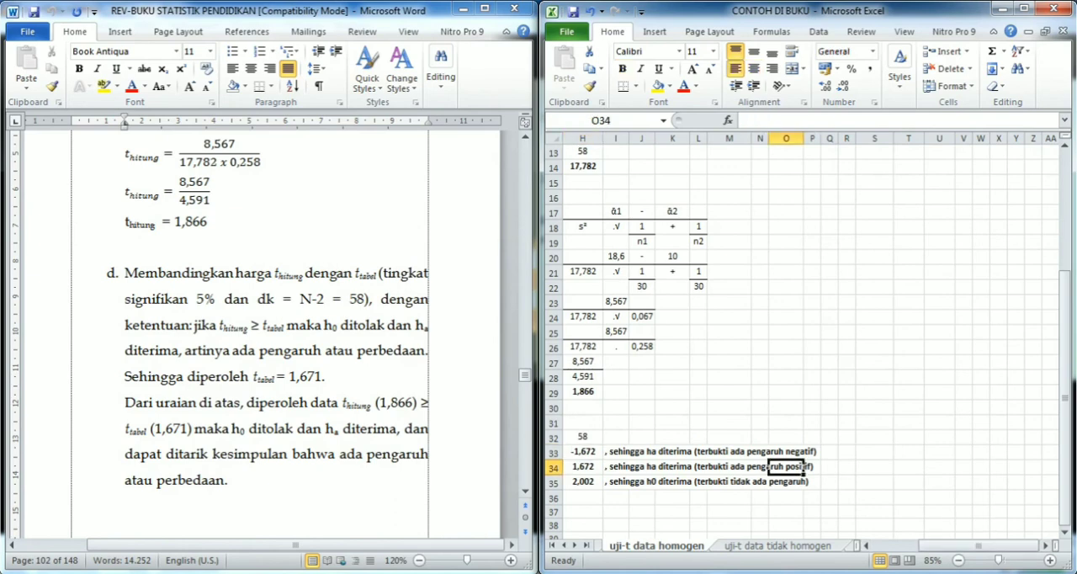
- Highlight the three t tabel conclusions in I33:Q35 with a yellow fill
key(Left)
key(Left)
key(Left)
key(Left)
key(Left)
key(Left)
key(Left)
key(Left)
key(Right)
key(Right)
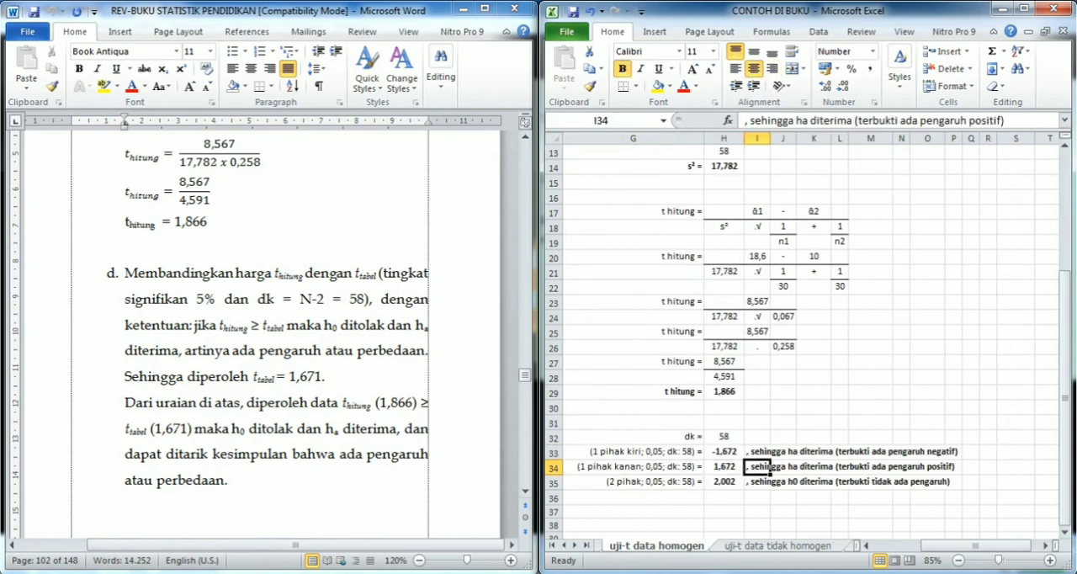
key(Up)
key(shift+Down)
key(shift+Down)
key(shift+Right)
key(shift+Right)
key(shift+Right)
key(shift+Right)
key(shift+Right)
key(shift+Right)
key(shift+Right)
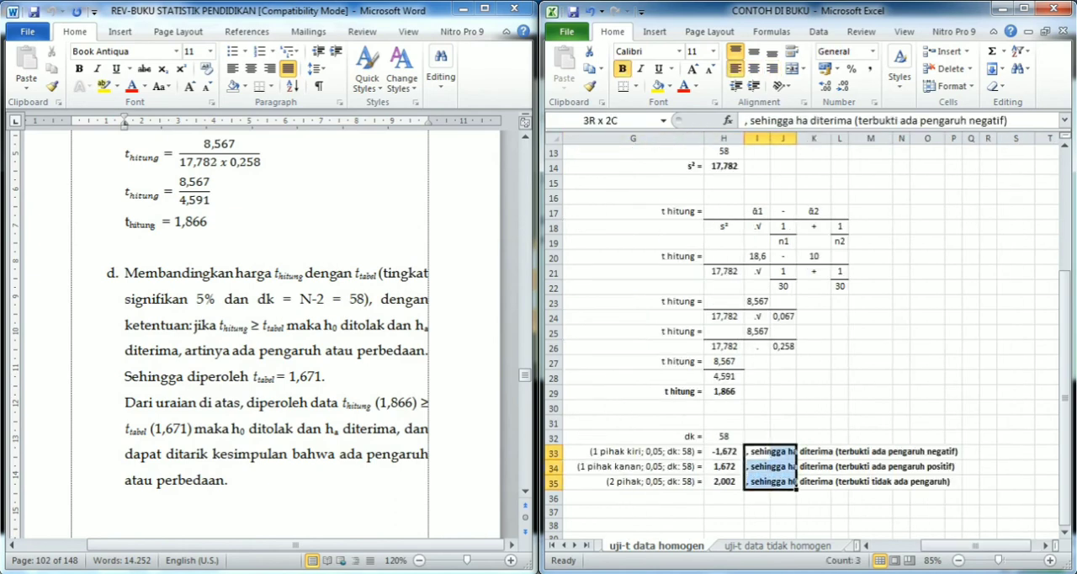
key(shift+Right)
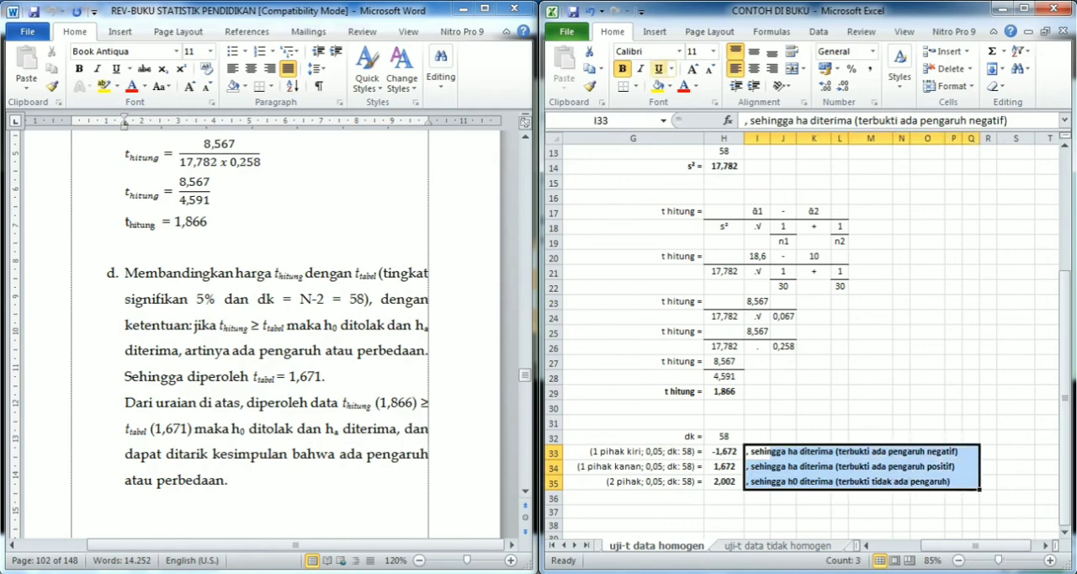
click(658, 86)
key(Down)
key(Down)
key(Down)
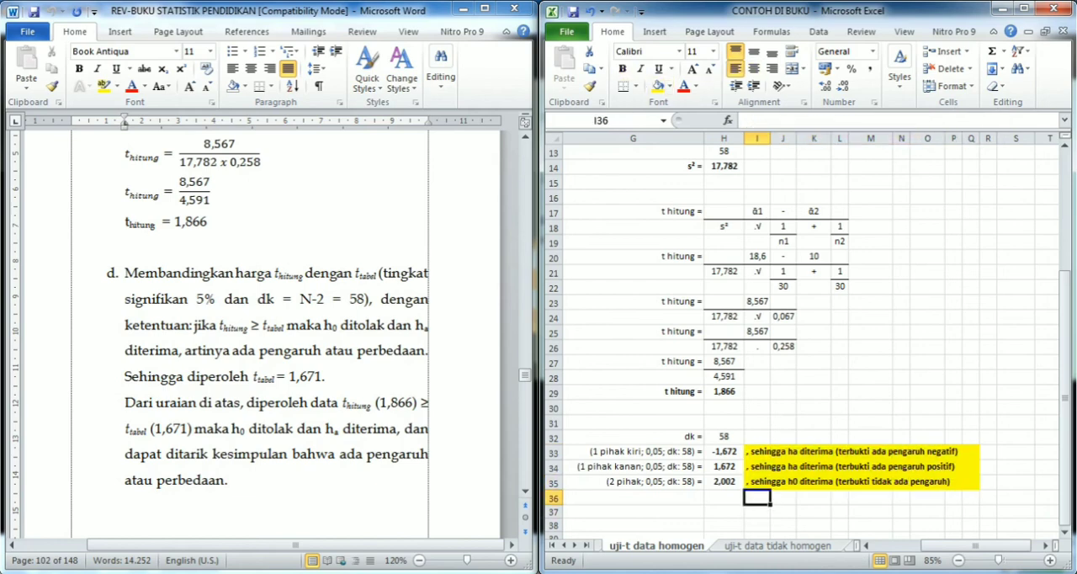
- Compare the t hitung calculation with the right-tailed t tabel formula in H34
click(632, 362)
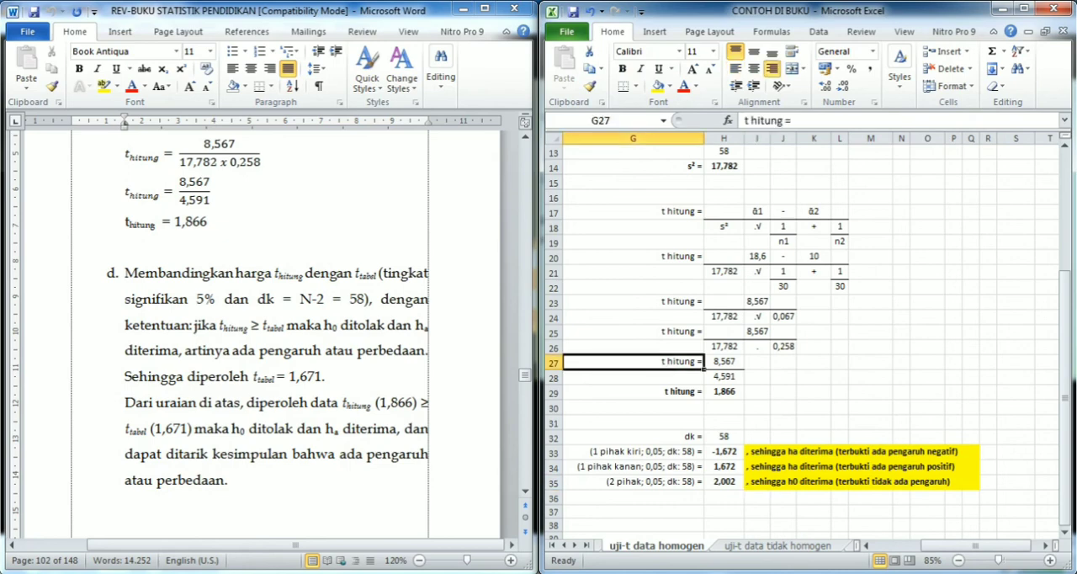
click(724, 467)
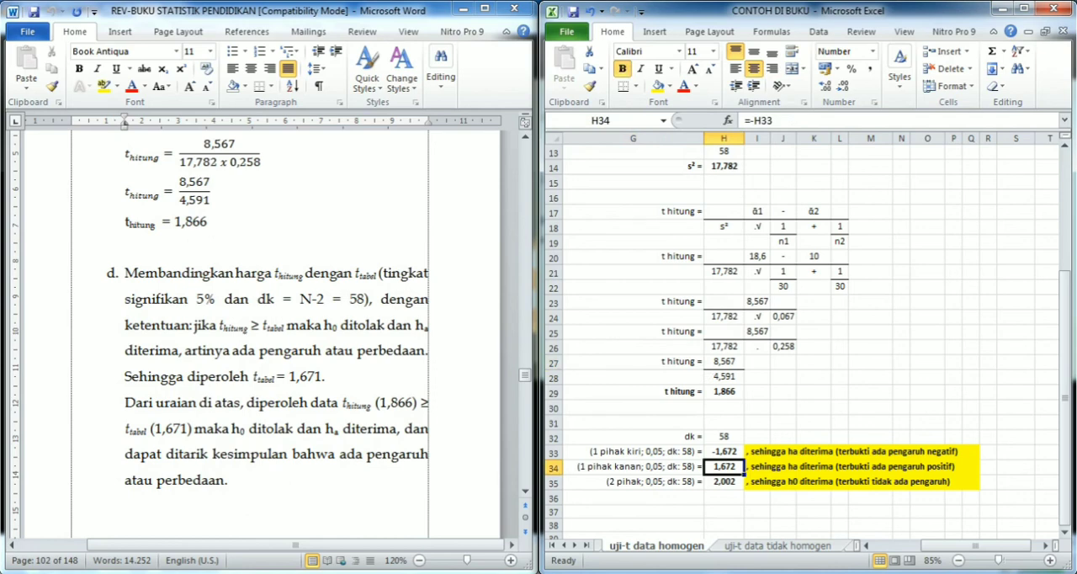
click(633, 498)
click(813, 436)
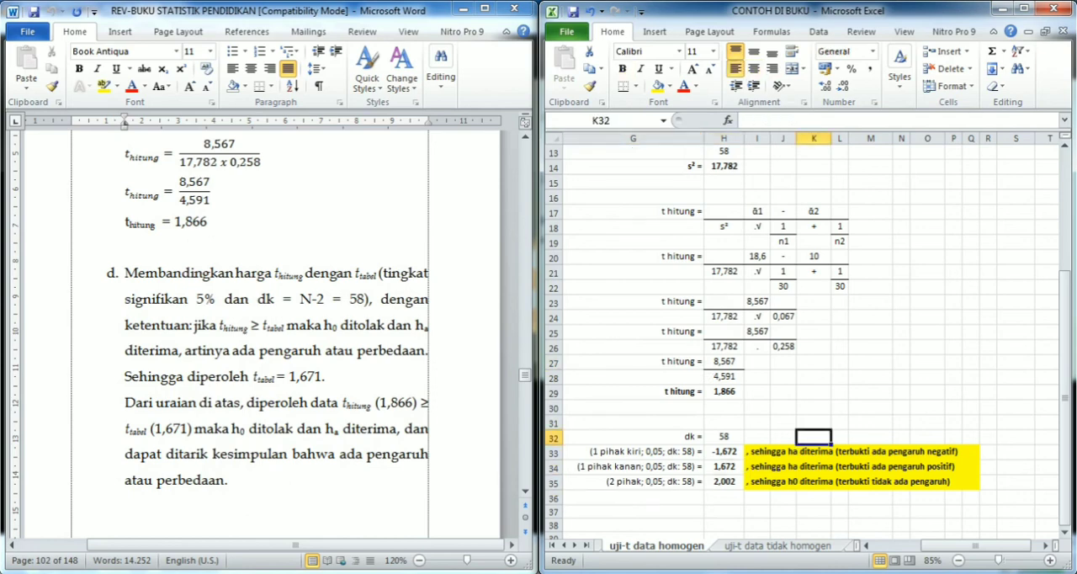